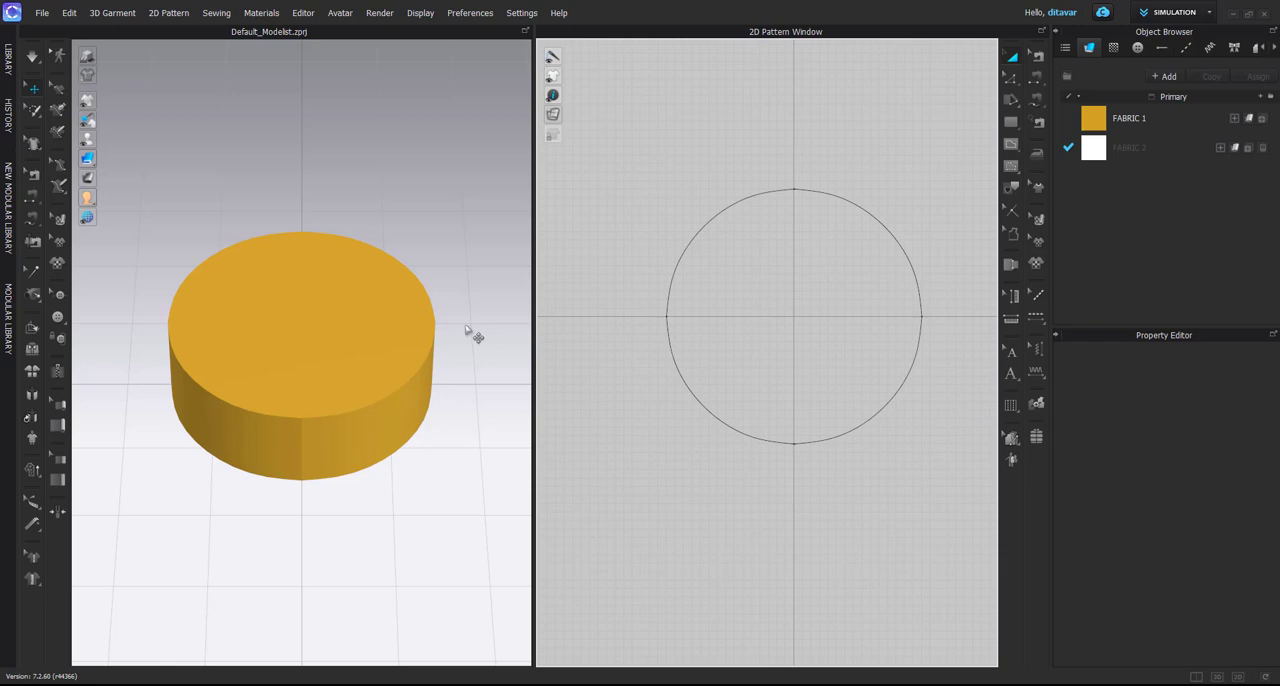
Select the circular pattern to examine where it sits within the thick disc in 3D
right_drag(500, 343, 468, 344)
click(698, 329)
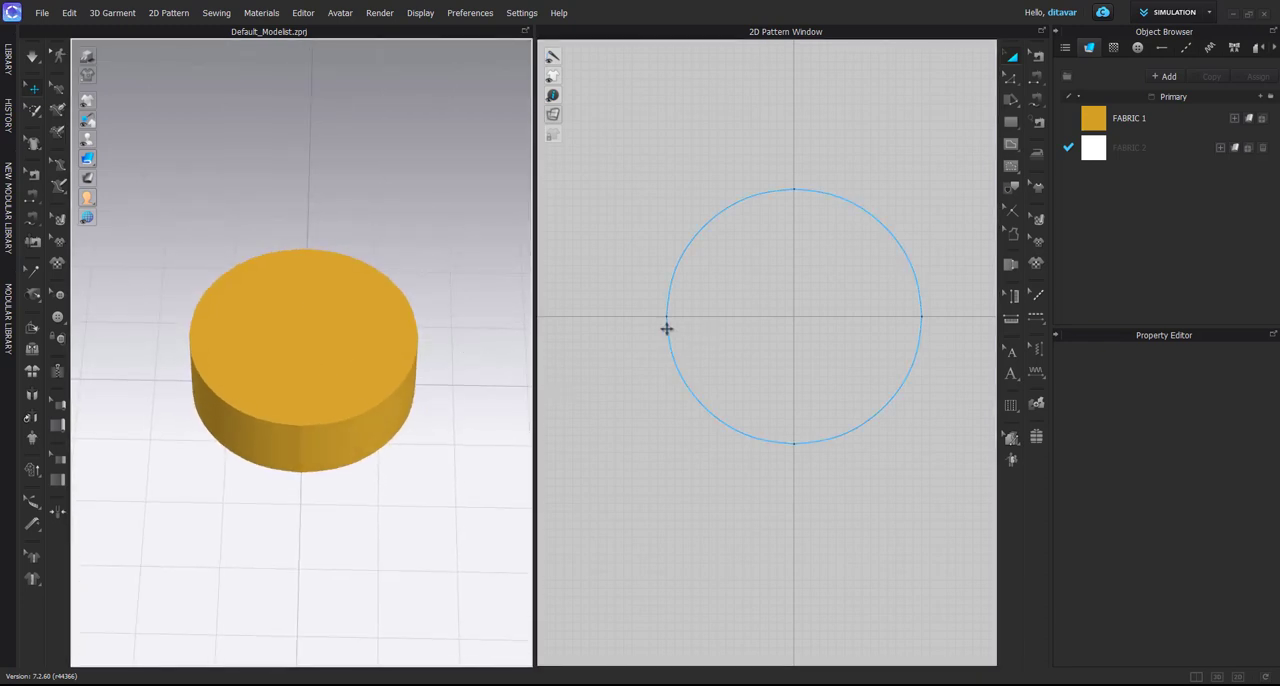
click(666, 328)
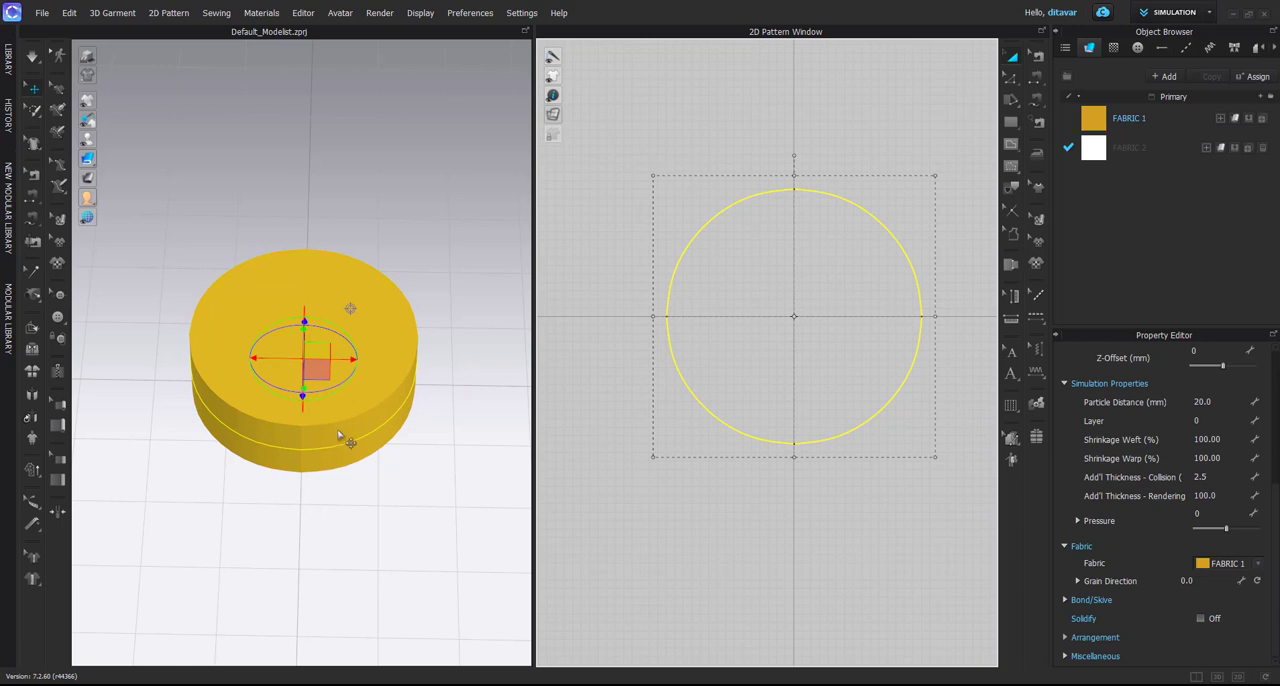
click(347, 518)
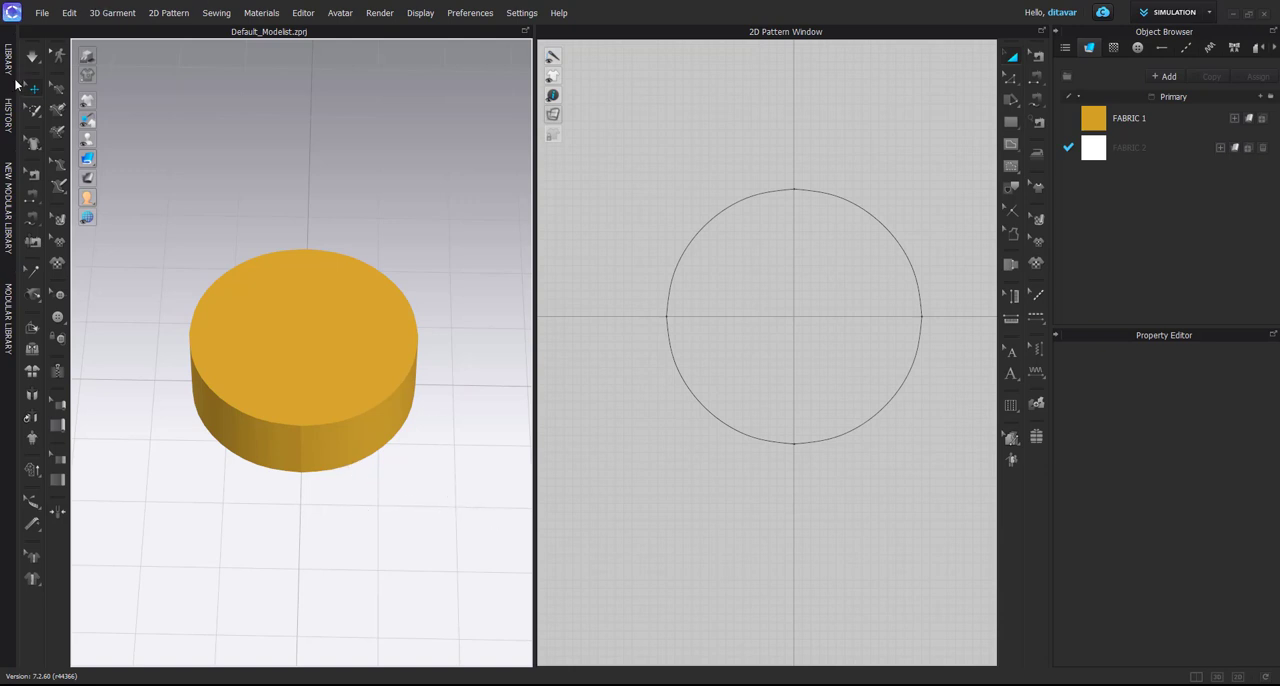
click(313, 342)
click(200, 140)
Load the rounded-box 3D_Shape_01 avatar from the library into the workspace
click(8, 60)
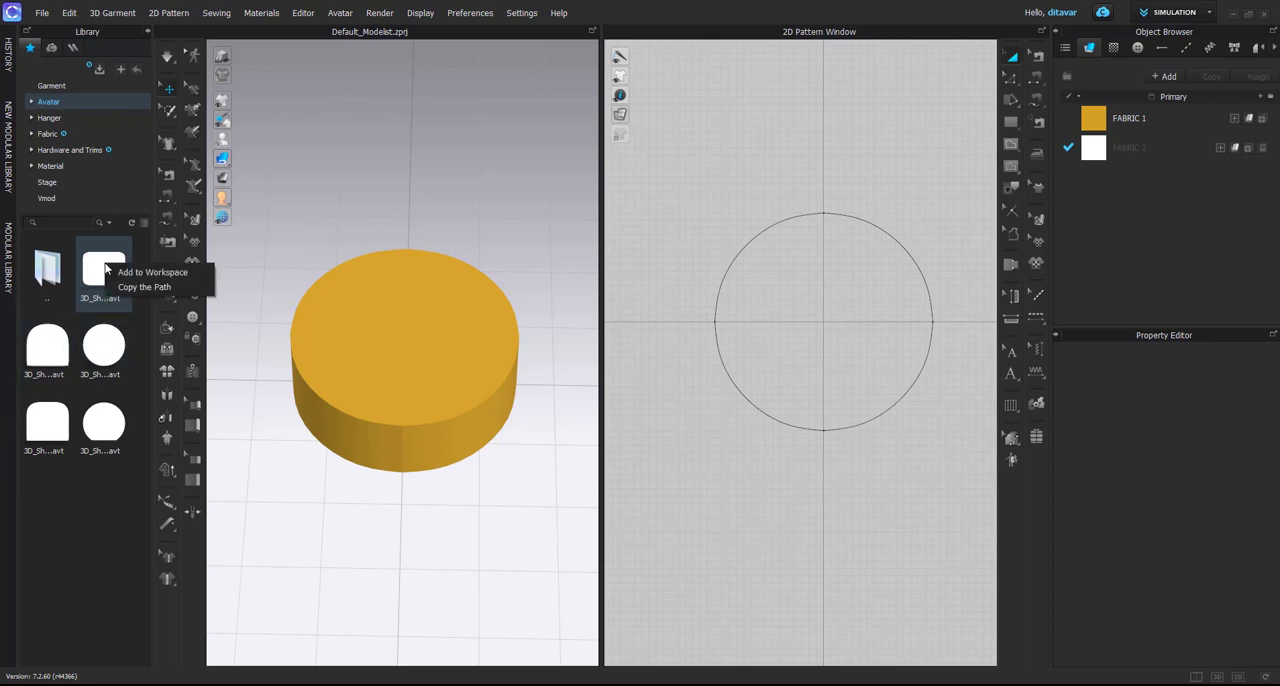
double_click(104, 268)
click(147, 32)
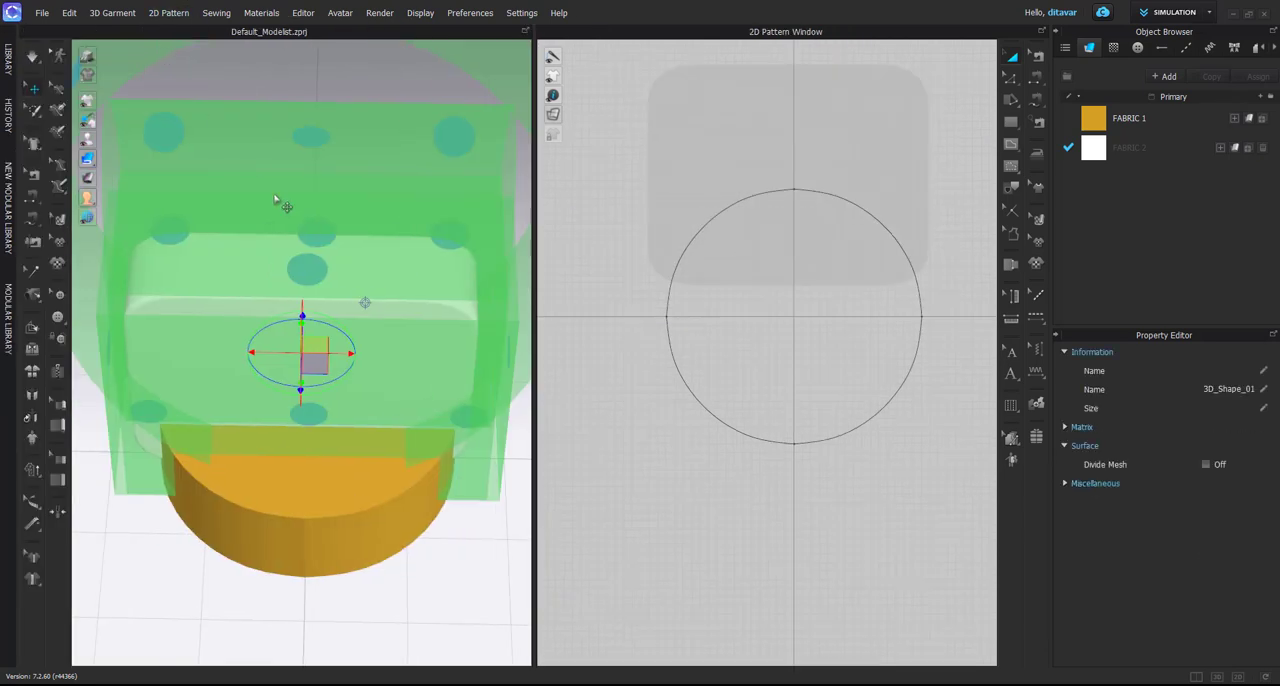
Examine the bounding volumes and arrangement points that surround the box-shaped avatar
scroll(300, 220, down, 3)
right_drag(347, 272, 280, 240)
click(412, 226)
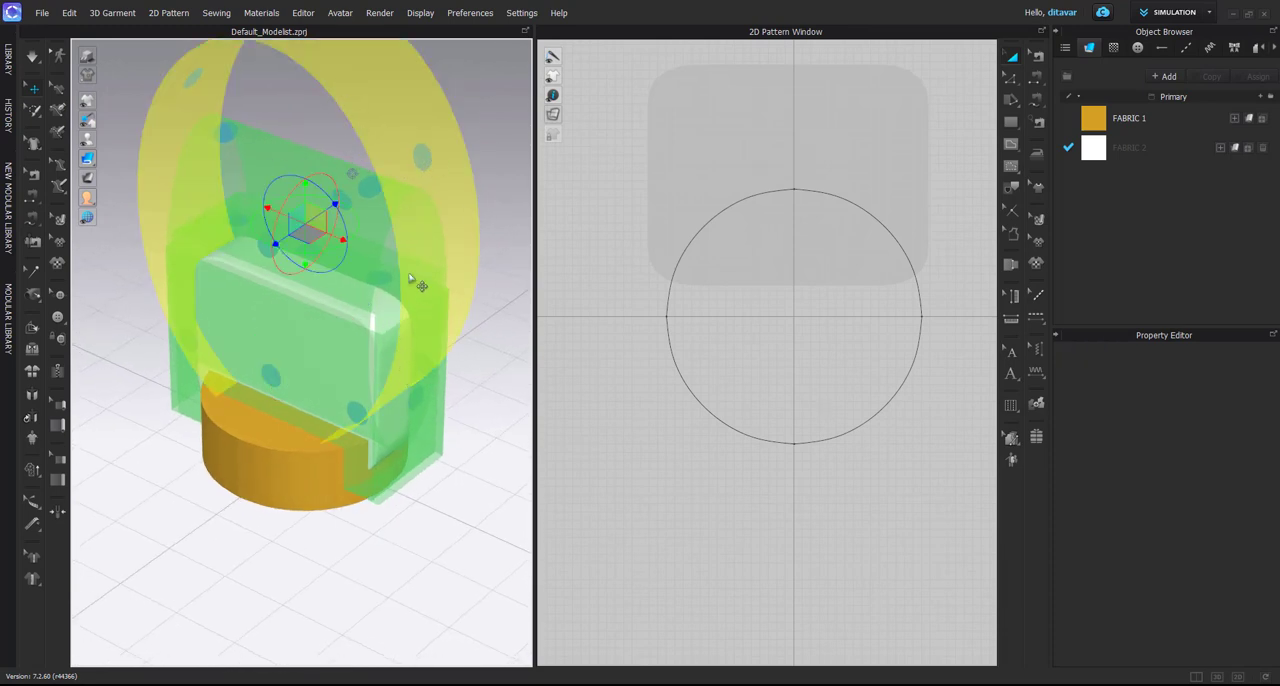
click(341, 322)
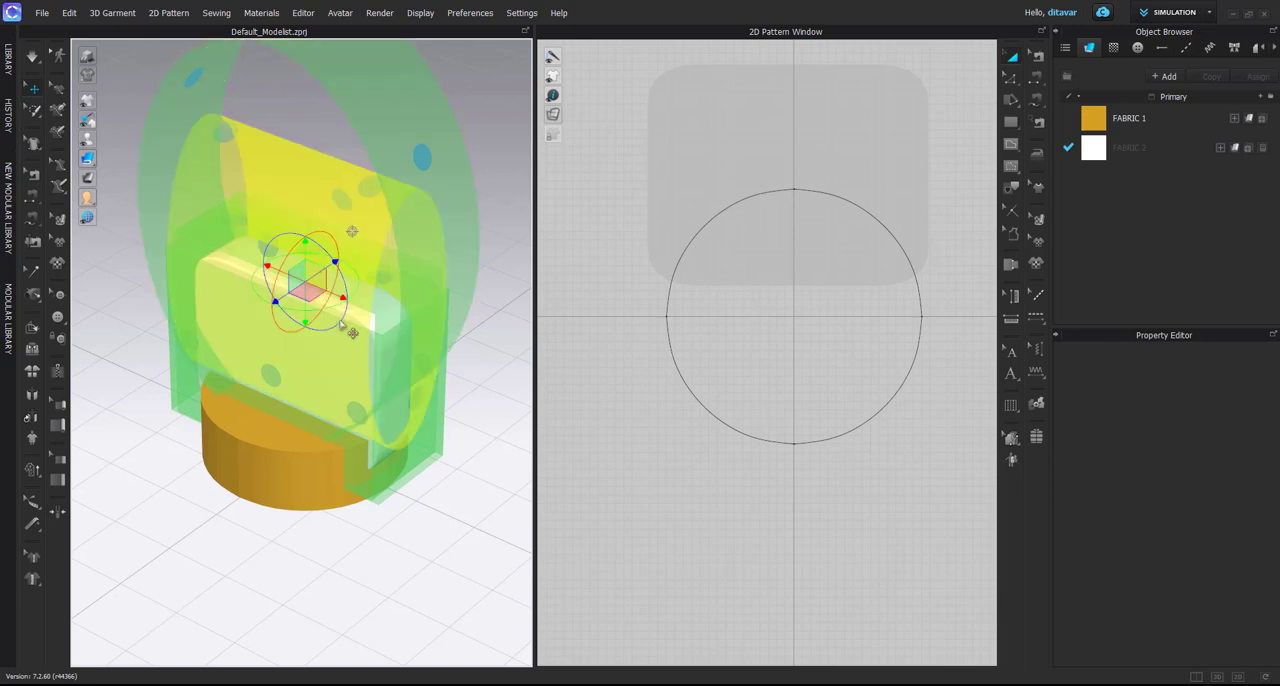
scroll(420, 360, down, 3)
scroll(385, 385, up, 1)
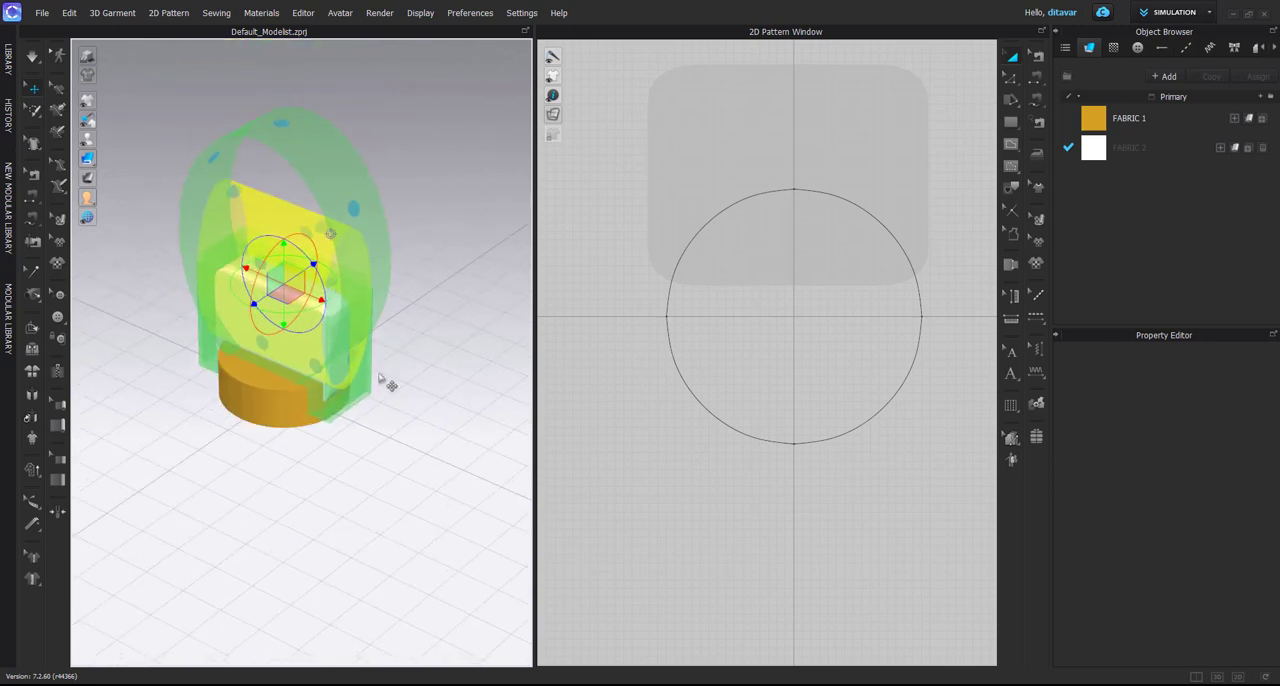
click(385, 385)
scroll(357, 314, up, 5)
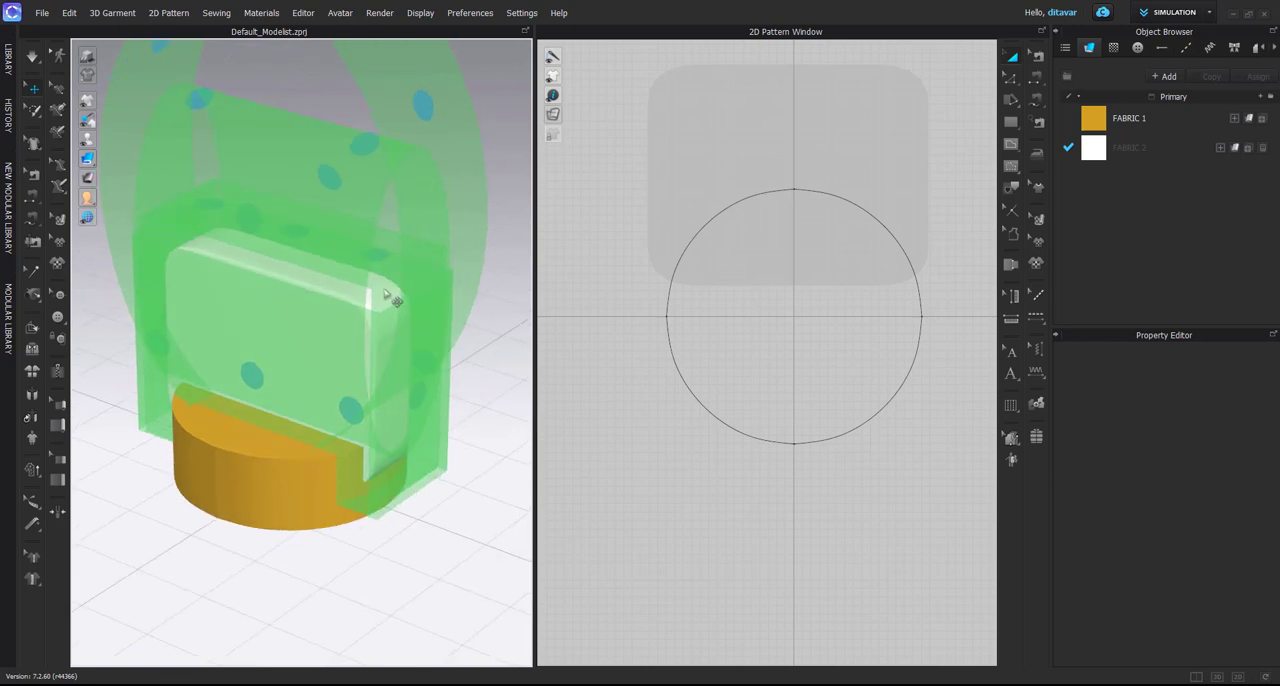
click(368, 304)
scroll(368, 304, down, 3)
right_drag(336, 306, 390, 298)
right_drag(398, 344, 382, 348)
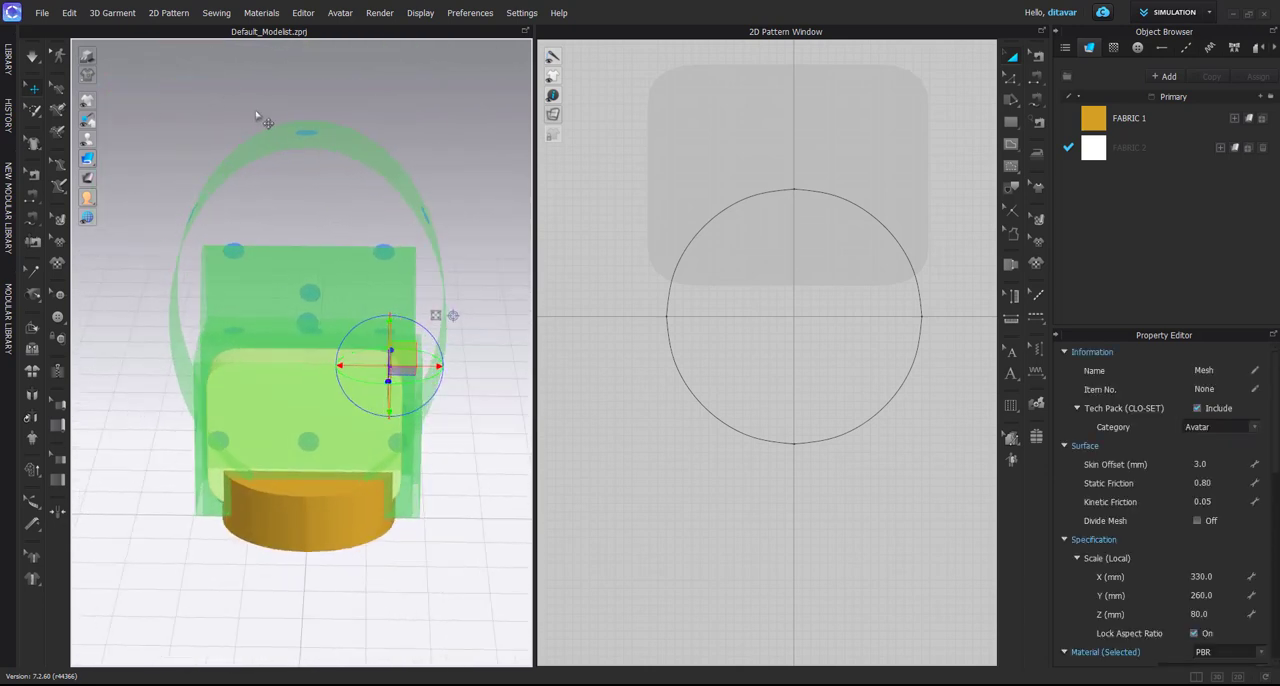
Open the Avatar Editor and display its bounding volume and arrangement point settings
click(352, 57)
click(340, 12)
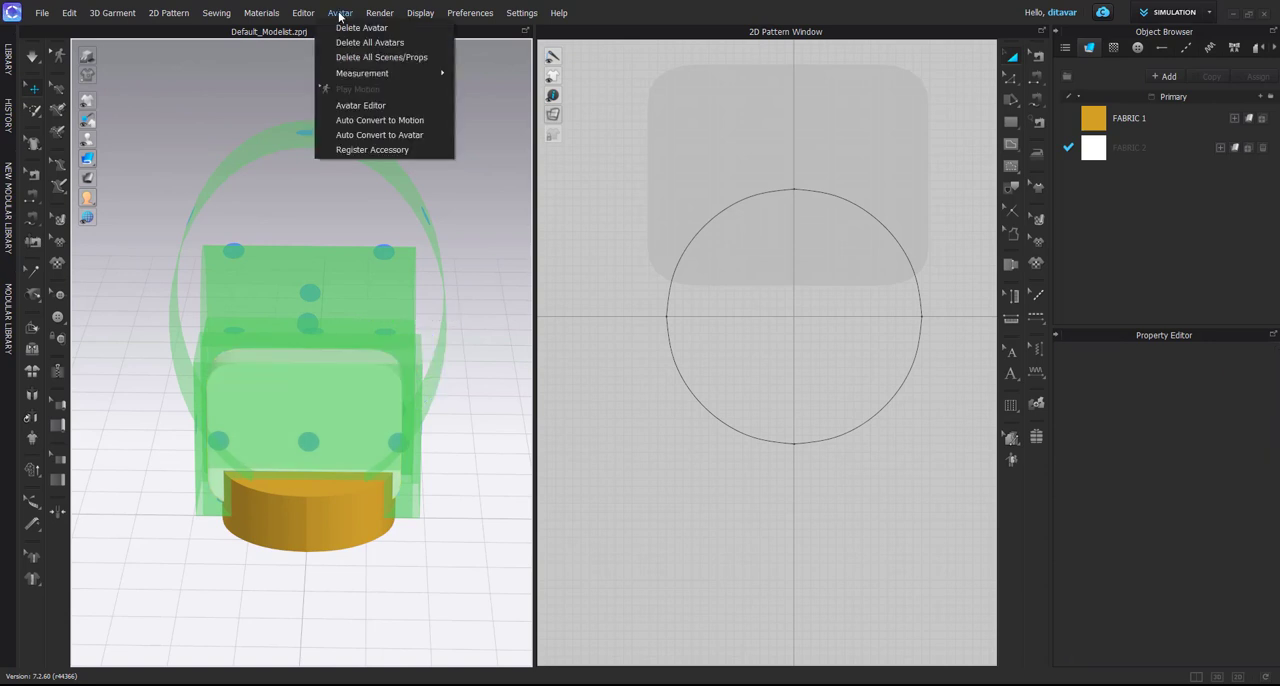
click(390, 105)
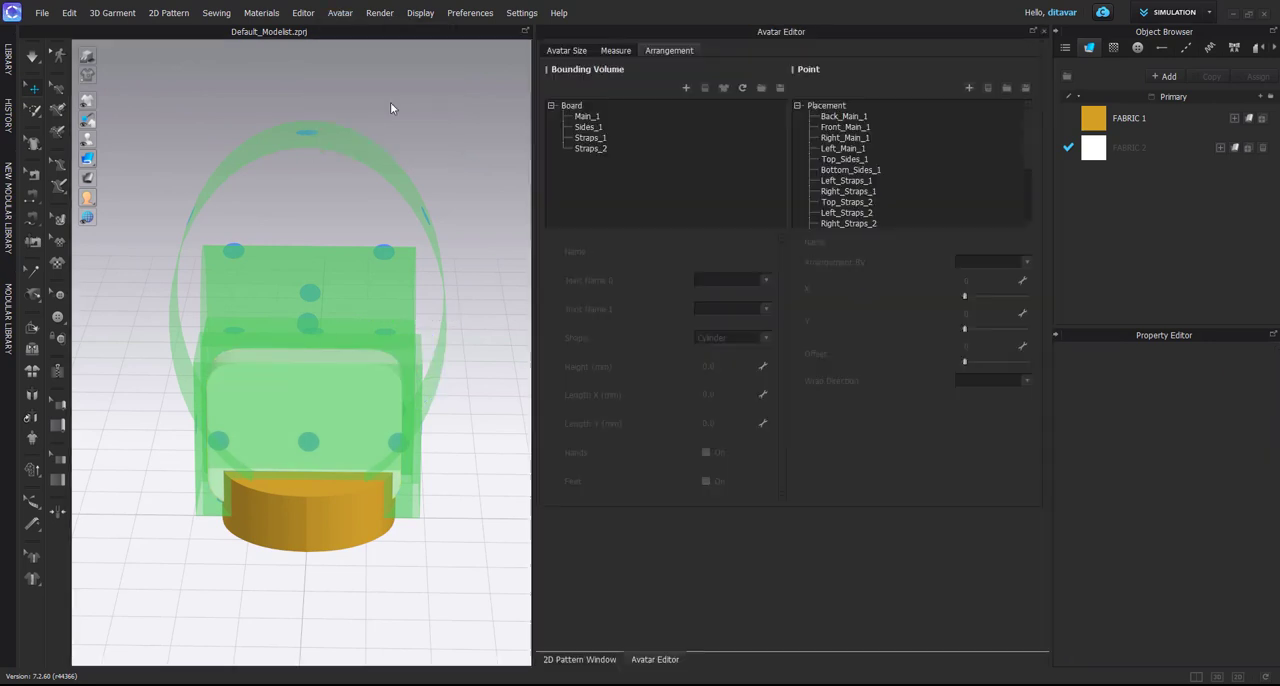
click(570, 50)
click(683, 50)
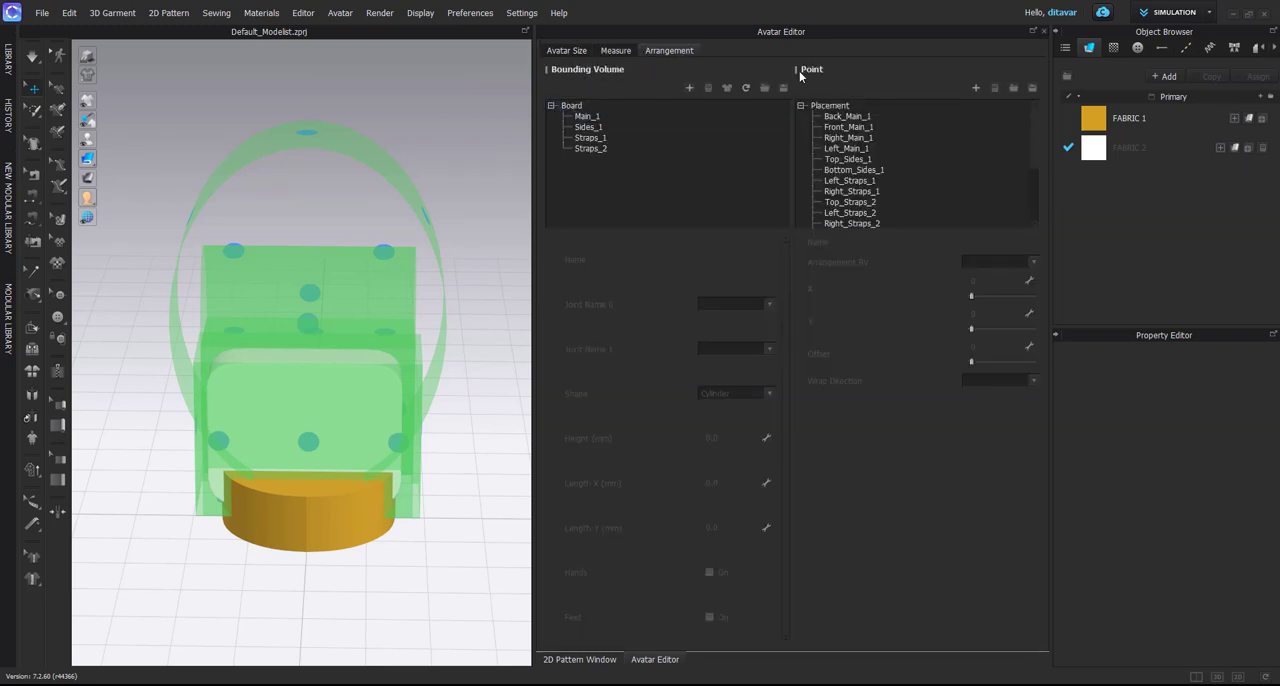
Delete all of the avatar's bounding volumes and arrangement points
drag(587, 117, 586, 149)
drag(848, 118, 877, 223)
click(1000, 90)
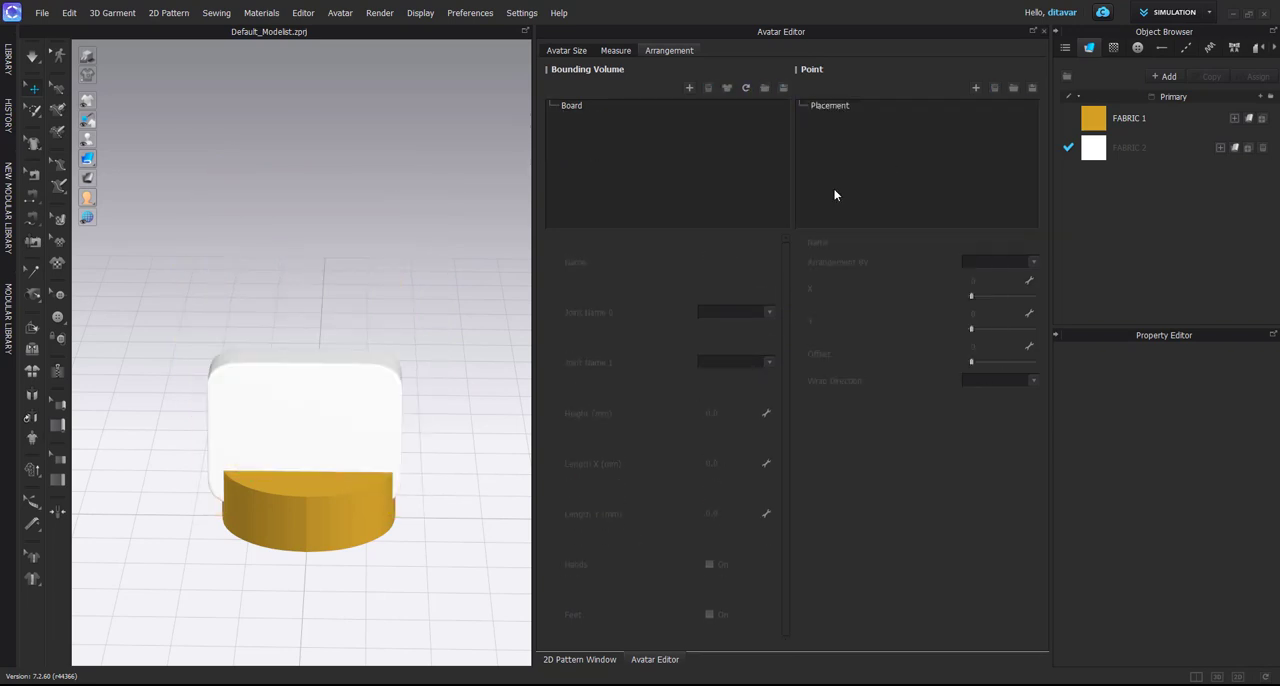
Hide the box-shaped avatar so that only the disc is shown in 3D
click(362, 400)
right_click(358, 398)
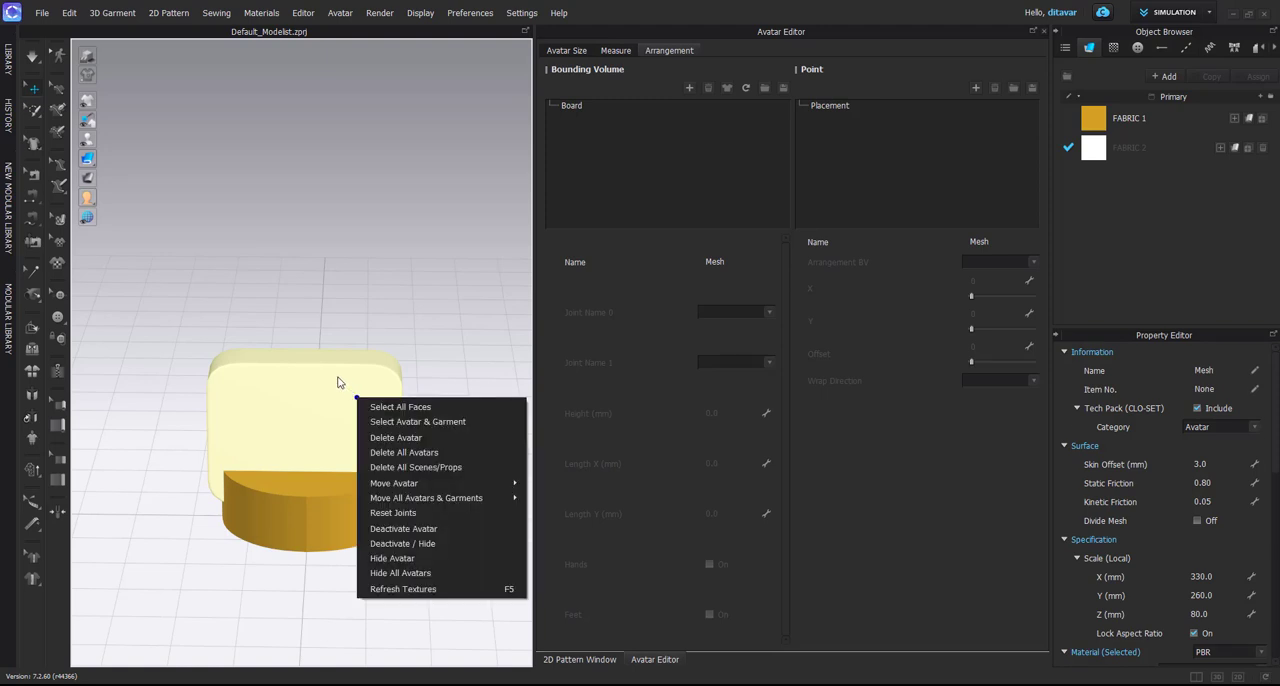
click(407, 560)
right_drag(408, 563, 351, 473)
scroll(360, 437, up, 4)
scroll(368, 488, down, 2)
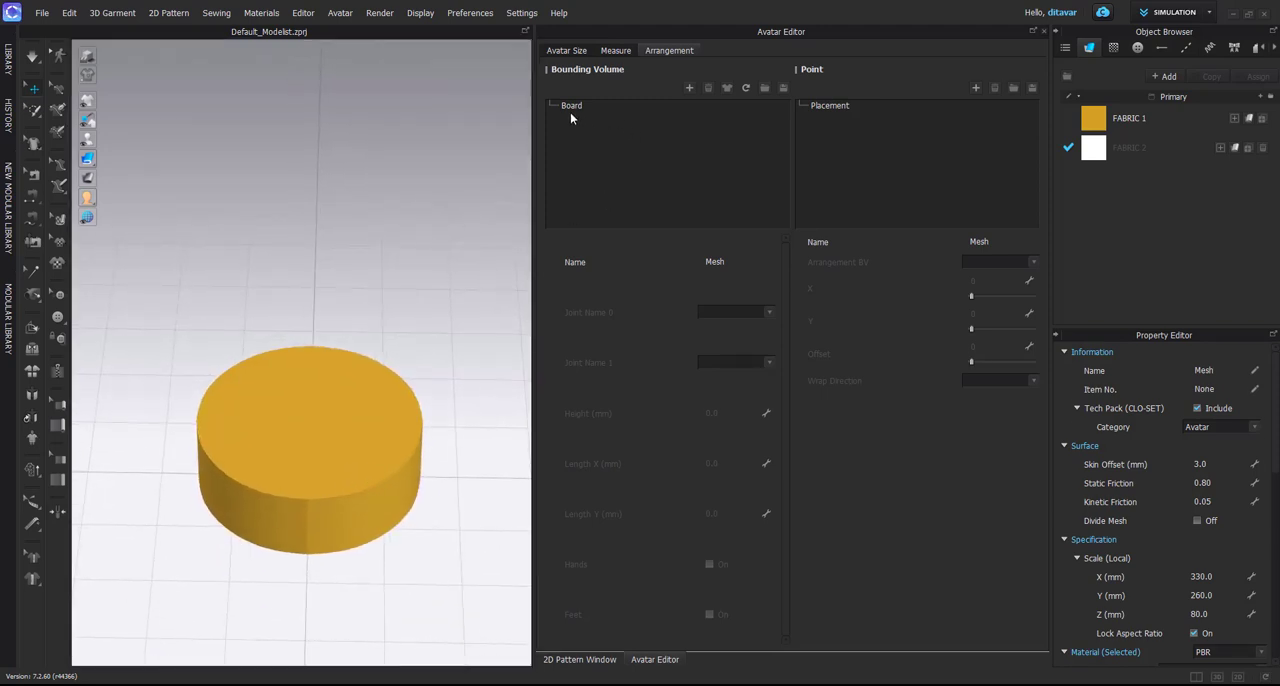
Add a cylindrical bounding volume named Pan and set its height to 400 mm
click(689, 88)
click(296, 338)
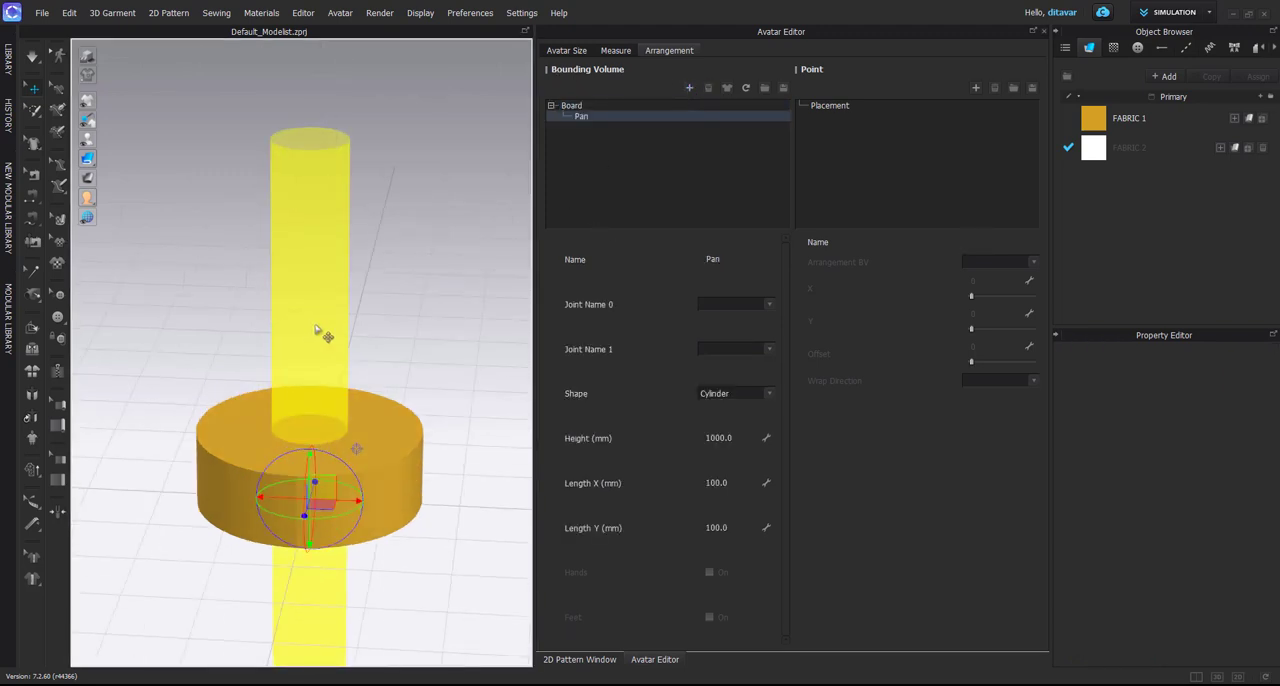
scroll(316, 330, down, 3)
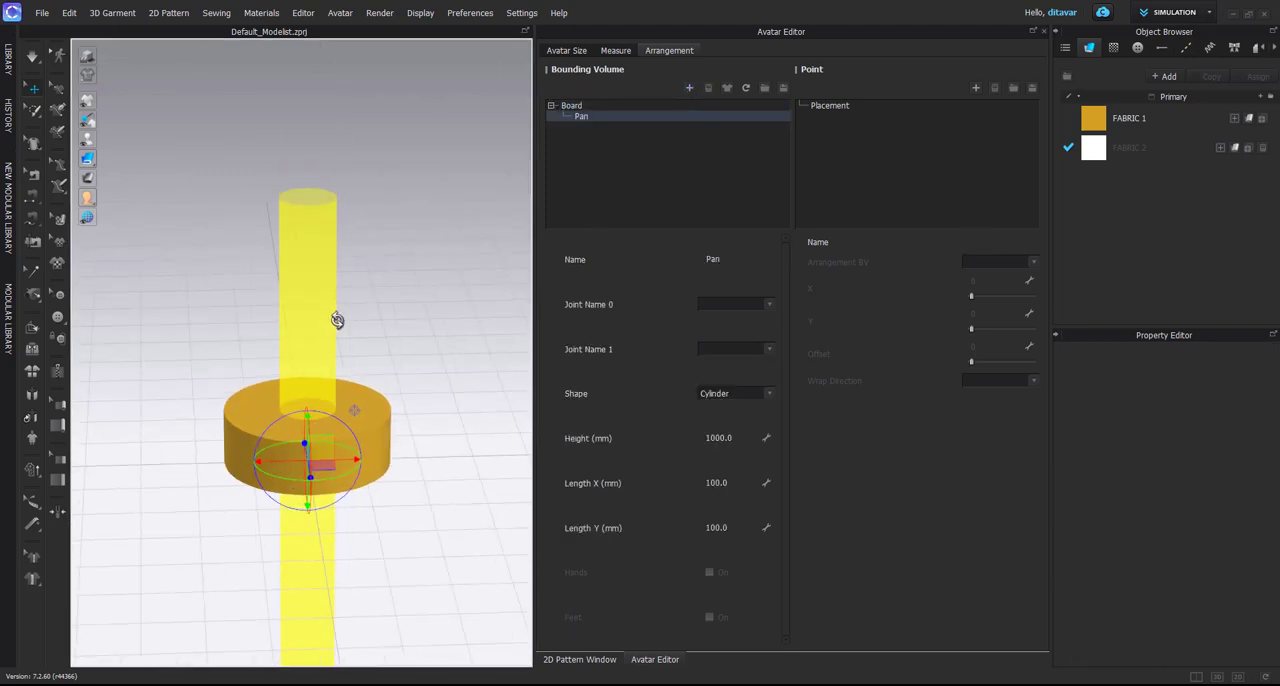
click(739, 438)
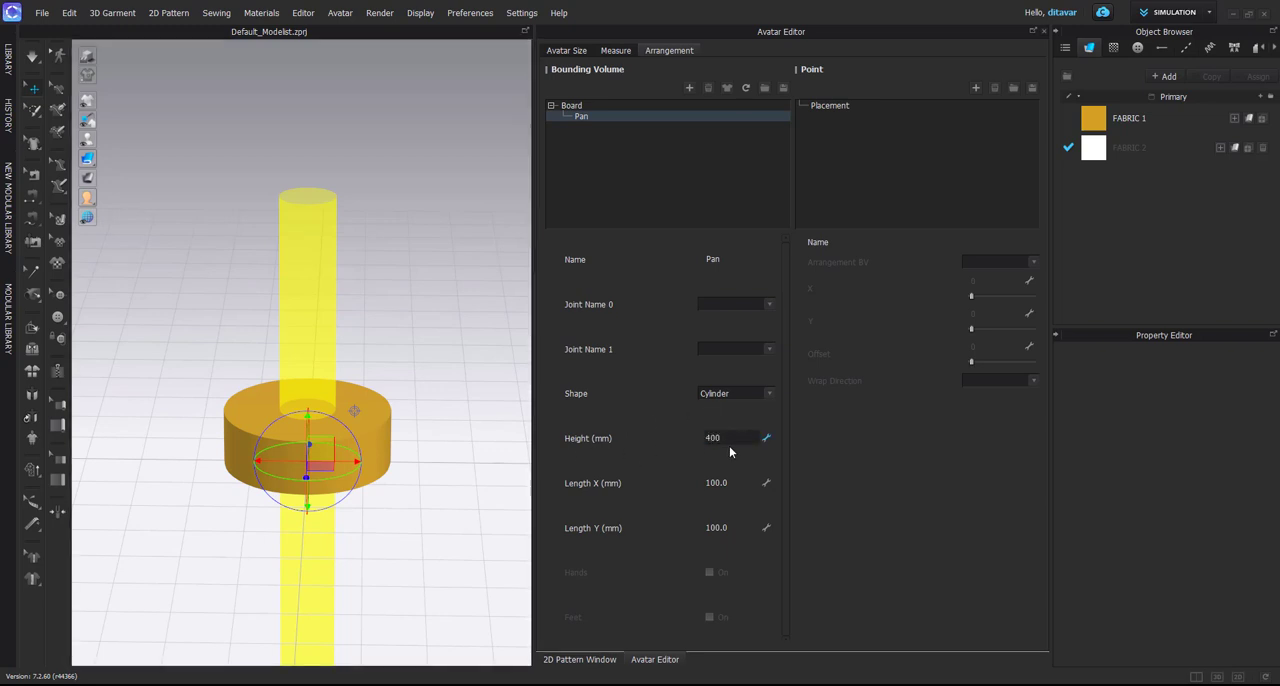
text(400)
key(Return)
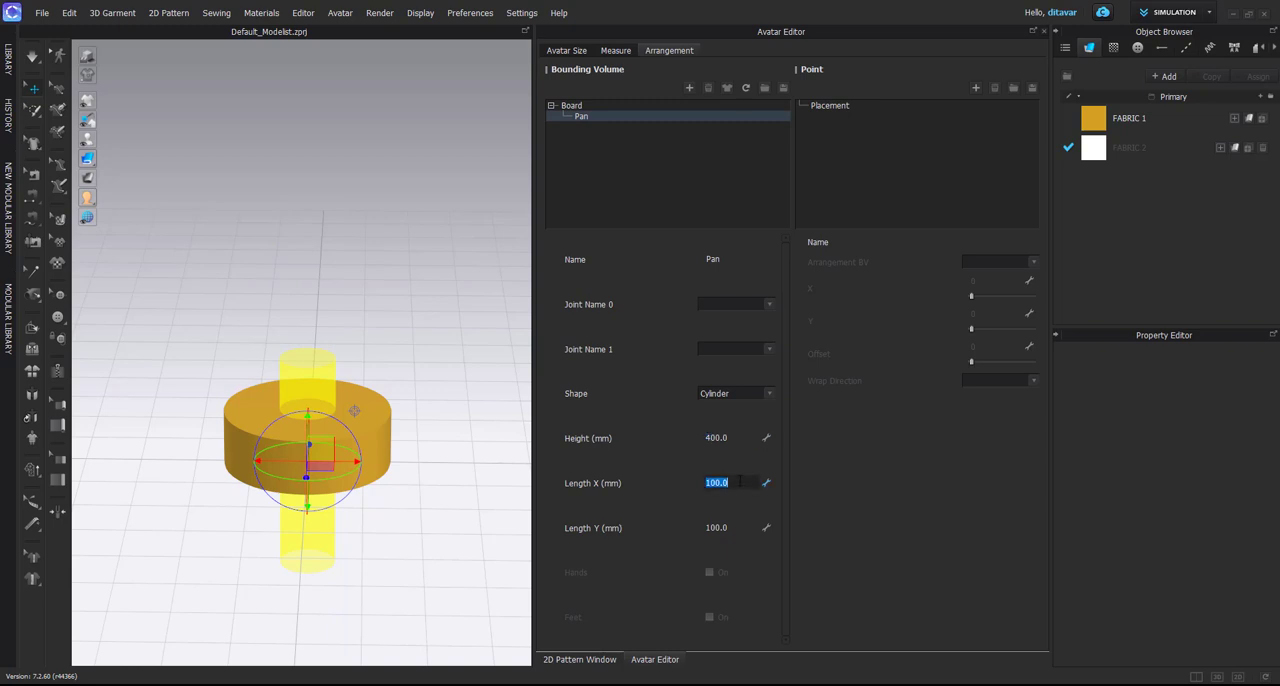
Set both Length X and Length Y of the Pan bounding volume to 300 mm
right_drag(348, 423, 350, 450)
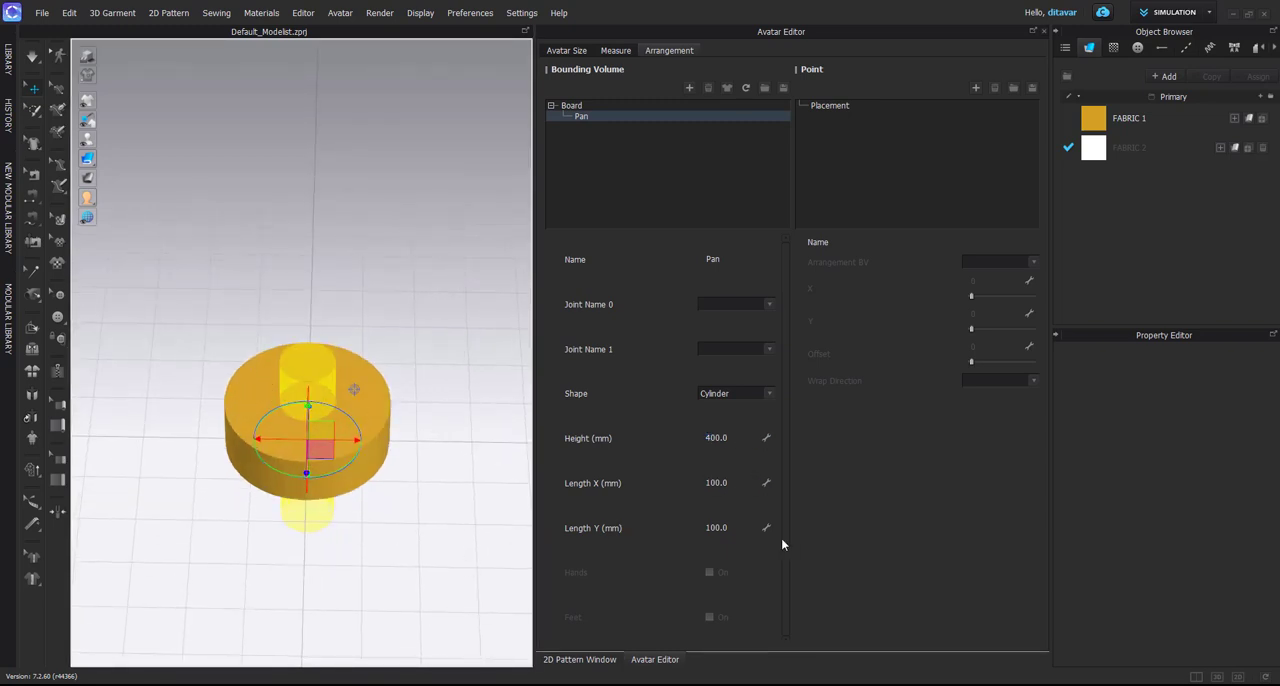
double_click(723, 482)
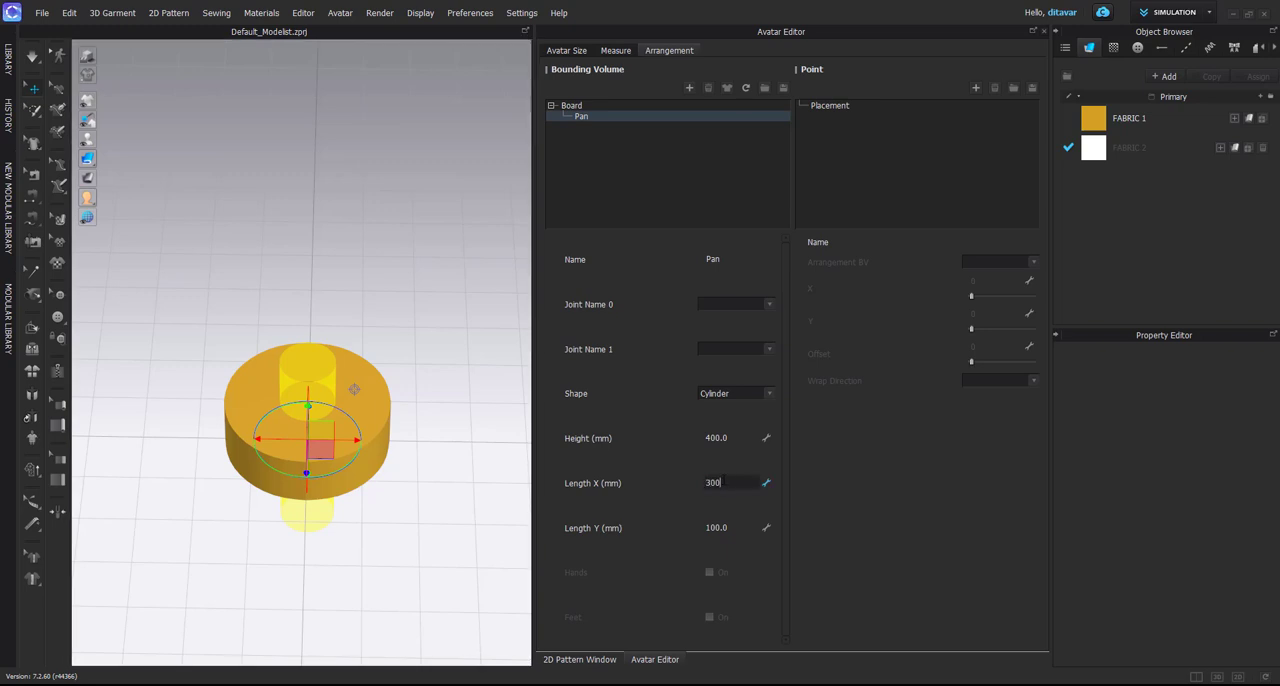
double_click(741, 527)
text(300)
key(Return)
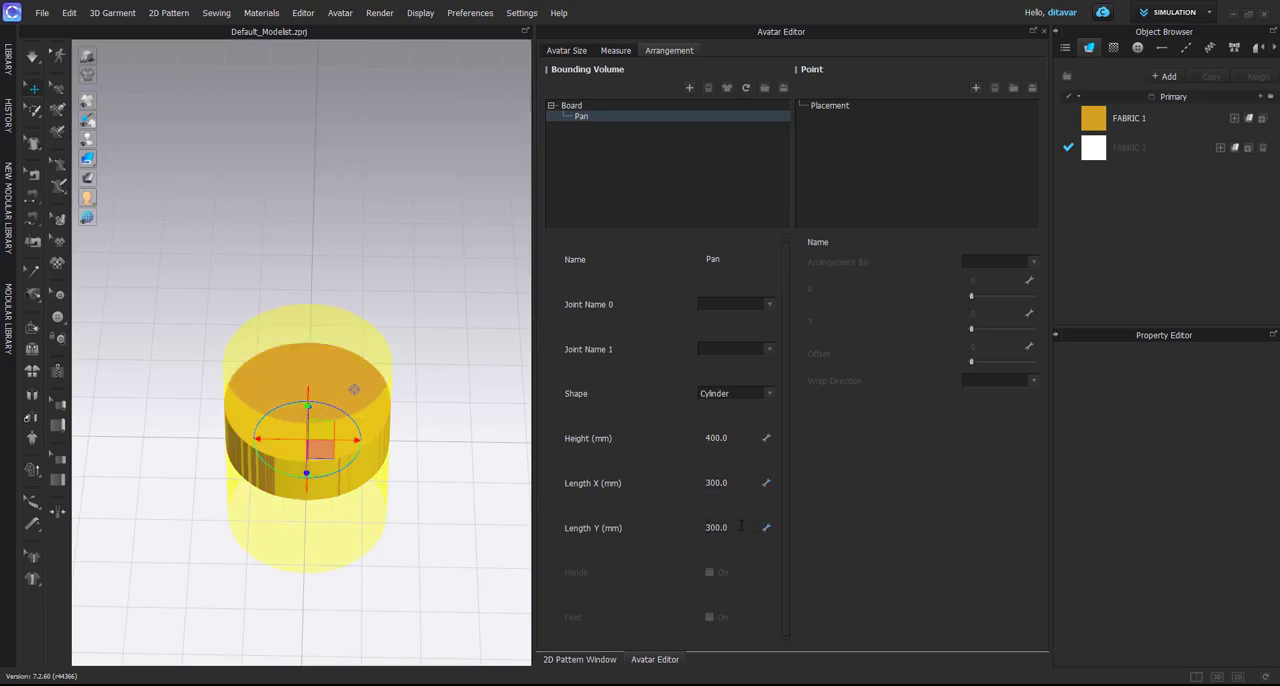
Raise the Pan bounding volume so that its base encloses the disc and the rest extends above it
right_drag(323, 322, 293, 327)
drag(308, 430, 322, 318)
right_drag(320, 306, 408, 506)
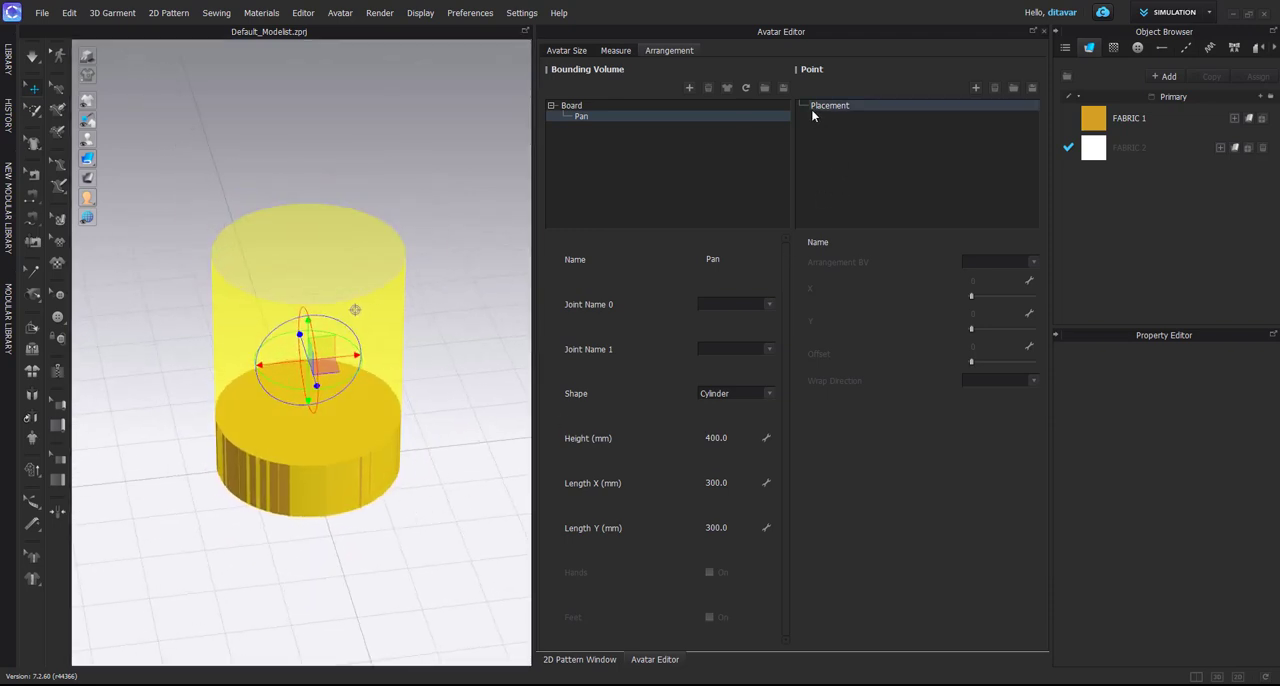
Add an arrangement point and assign it to the Pan bounding volume
click(976, 88)
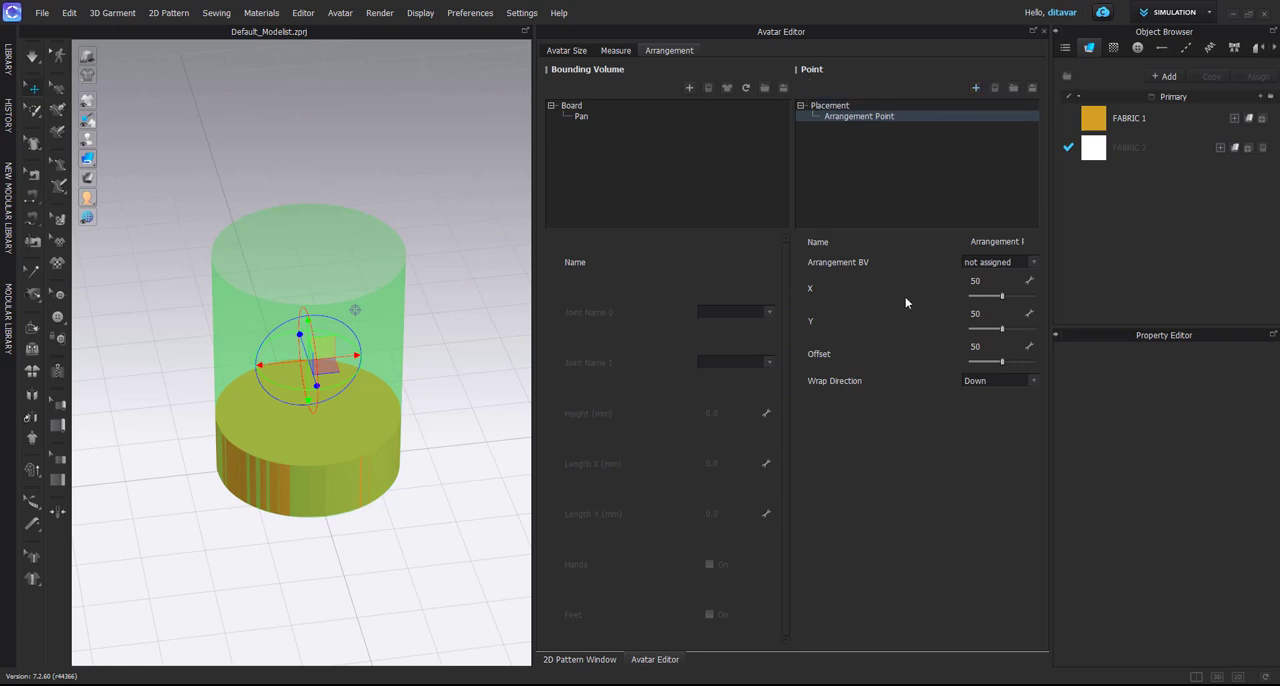
click(580, 118)
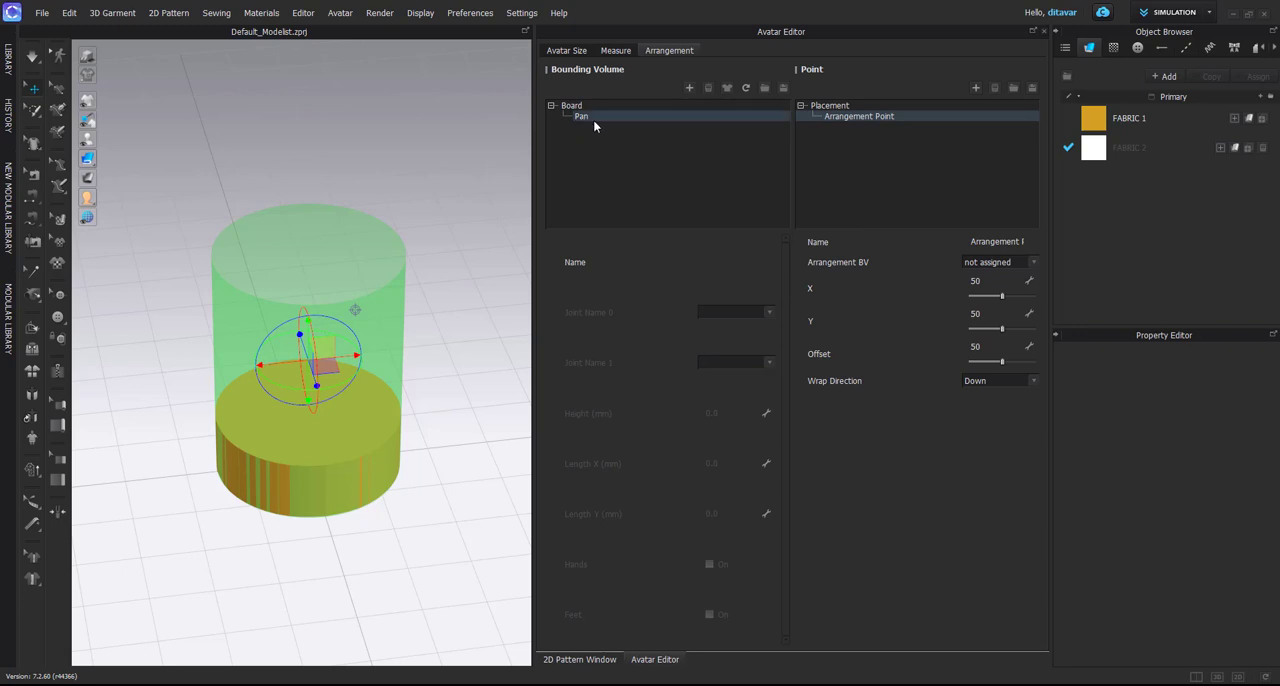
click(1020, 264)
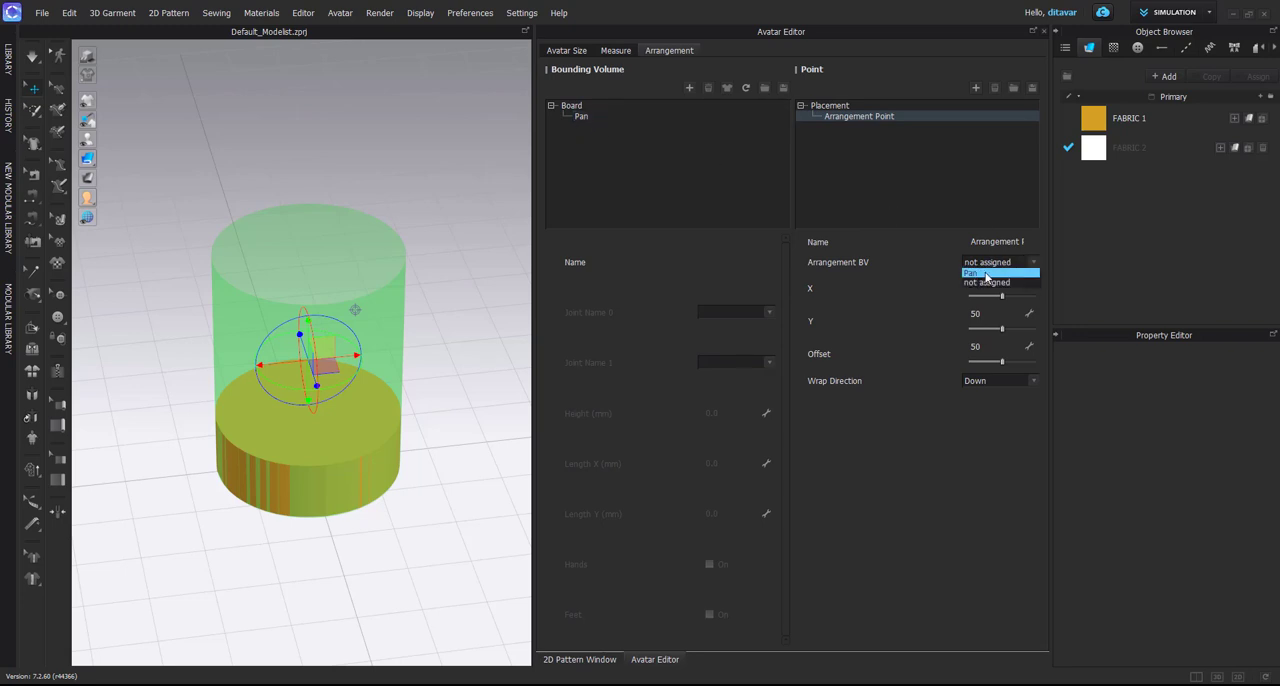
click(985, 273)
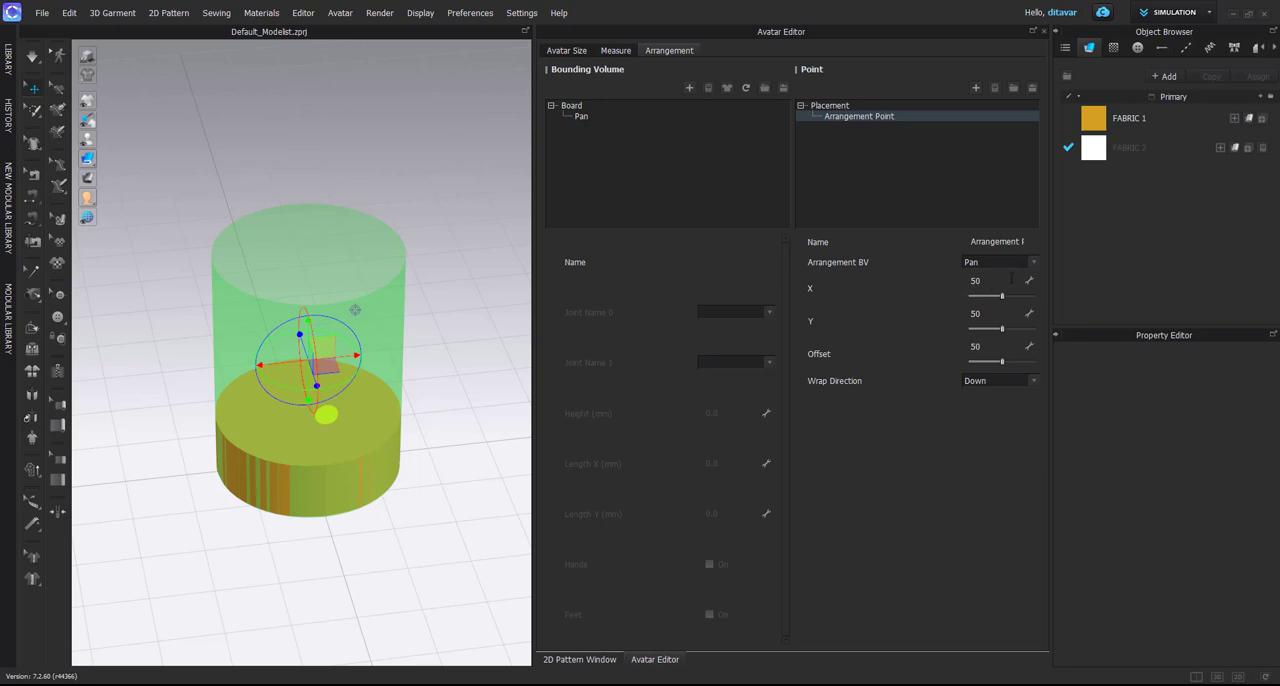
Try out the arrangement point's X, Y and Offset values, restoring each to 50
scroll(433, 420, up, 3)
right_drag(431, 420, 352, 393)
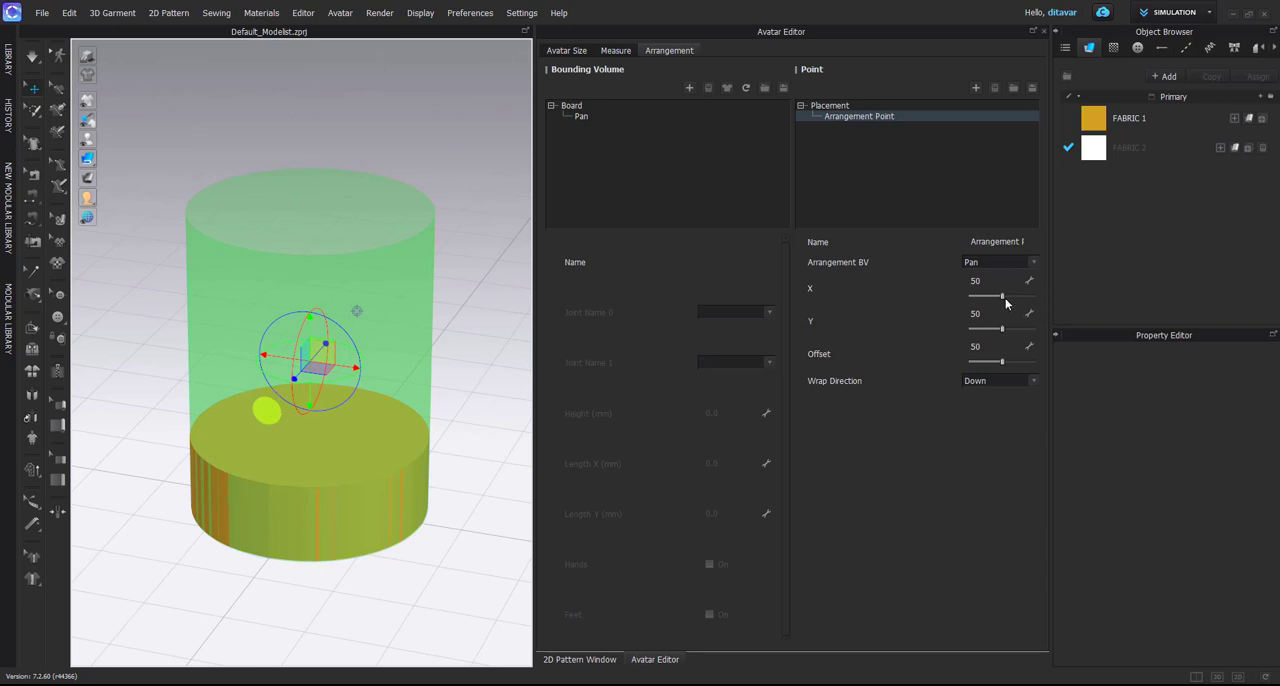
drag(1002, 297, 995, 362)
text(50)
key(Return)
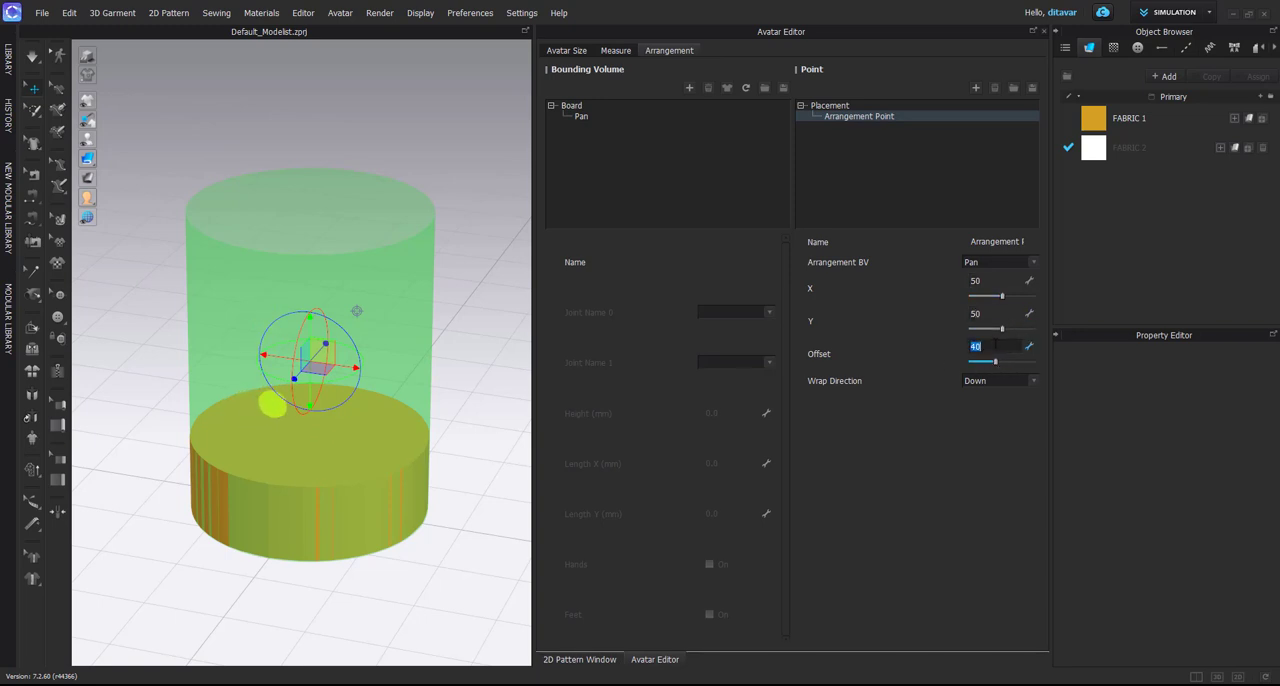
text(50)
key(Return)
scroll(350, 510, up, 1)
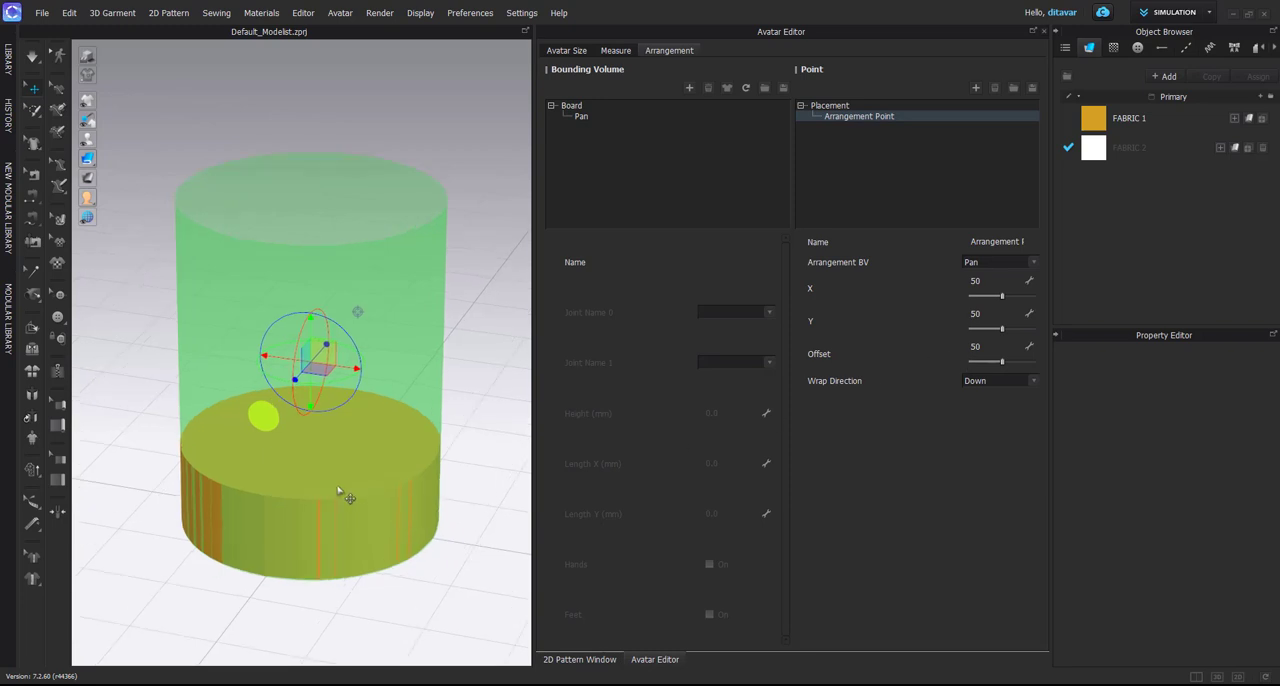
Keep the arrangement point's Wrap Direction at Down and close the Avatar Editor
right_drag(338, 490, 385, 480)
scroll(463, 488, down, 2)
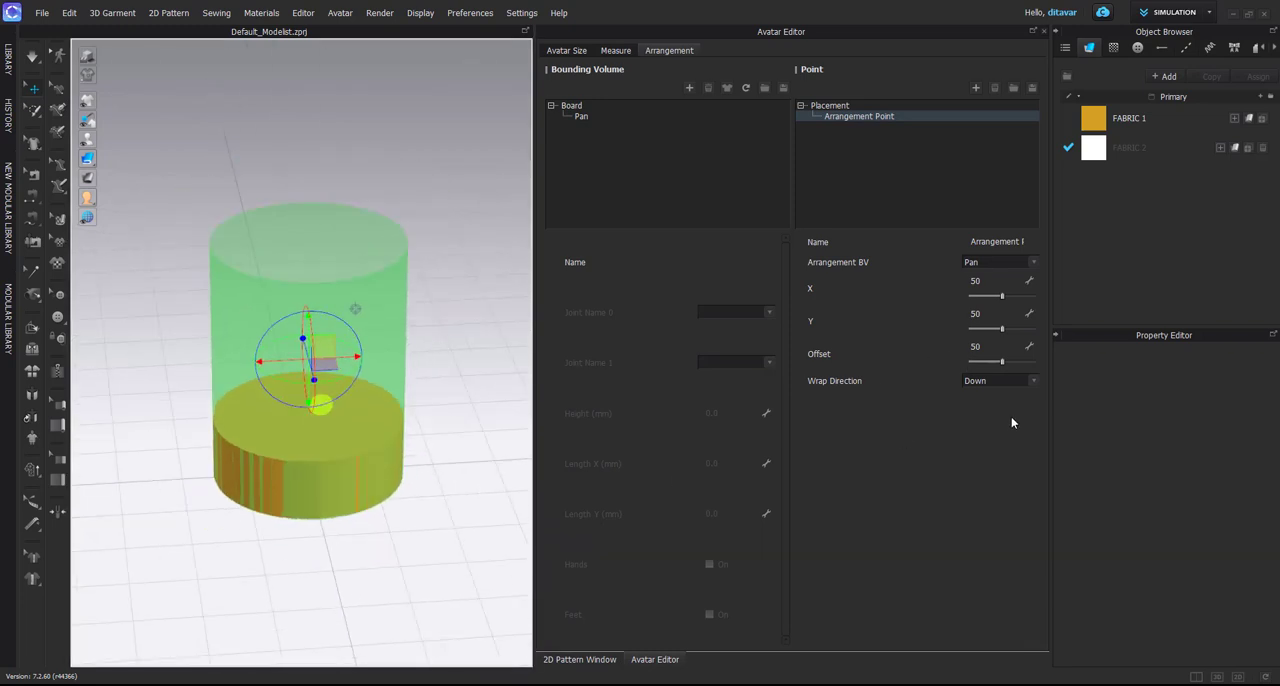
click(994, 386)
click(990, 389)
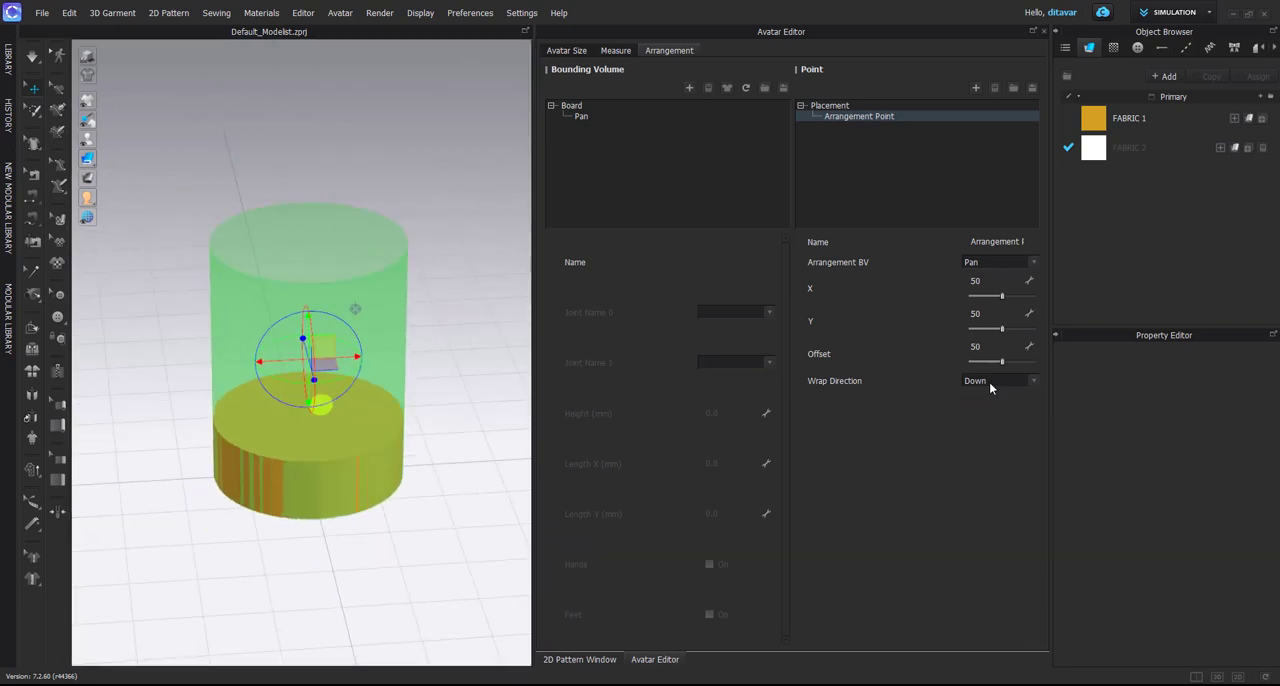
click(1044, 31)
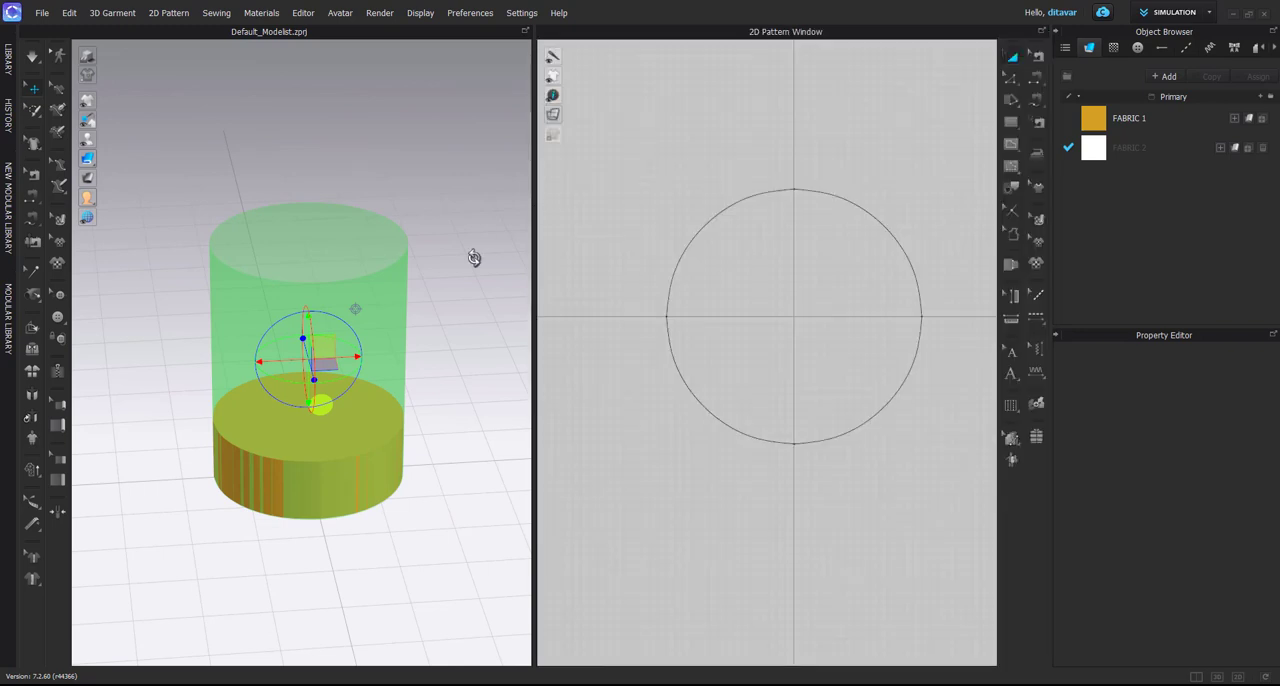
scroll(297, 404, up, 2)
click(479, 449)
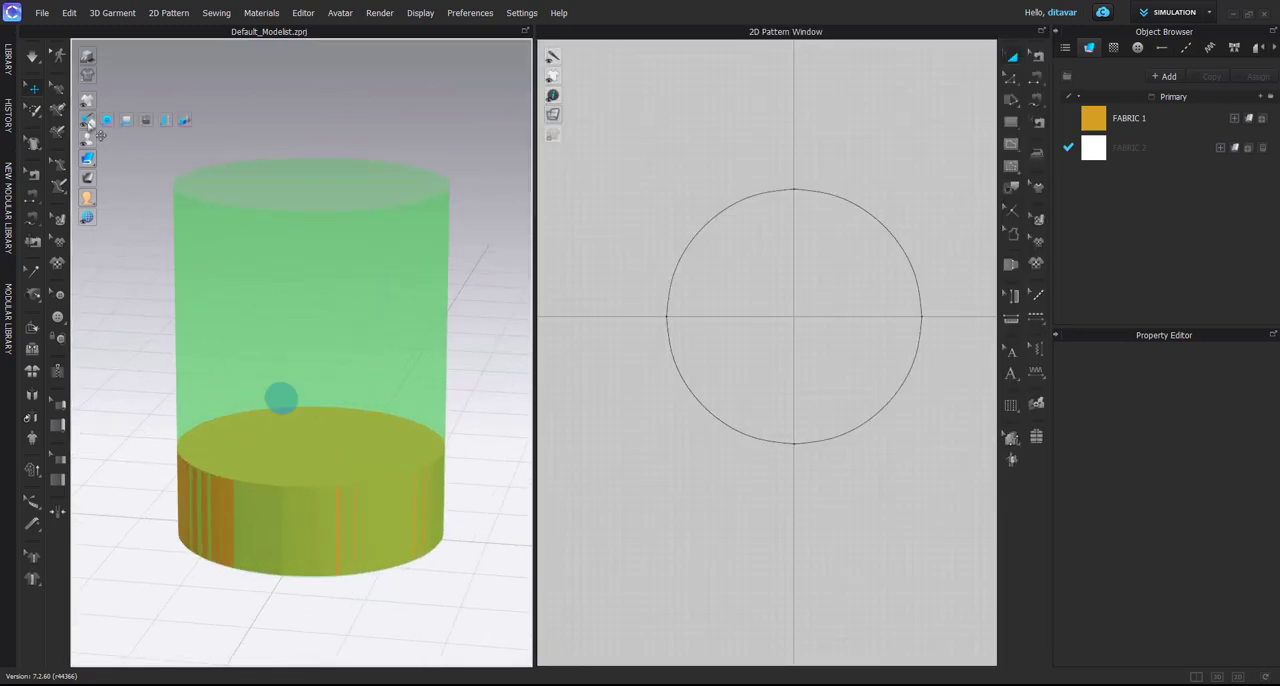
Hide the bounding volume in the 3D view while keeping the arrangement point shown
mouse_move(87, 143)
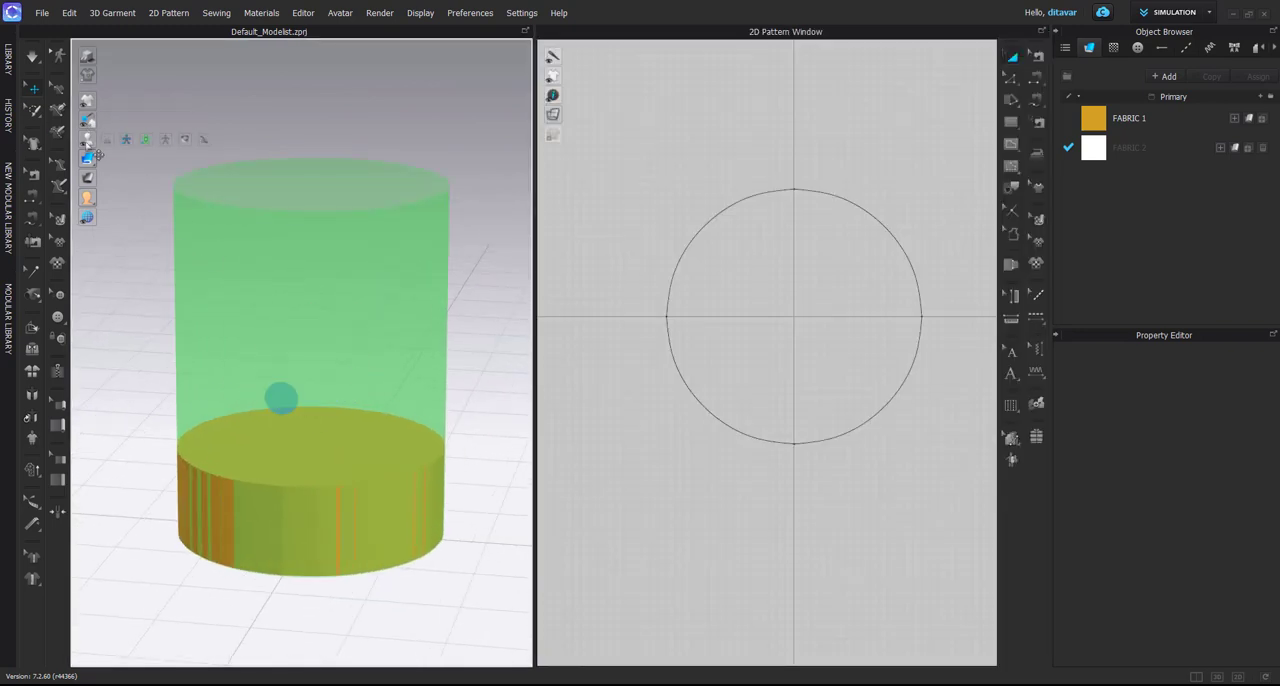
click(147, 140)
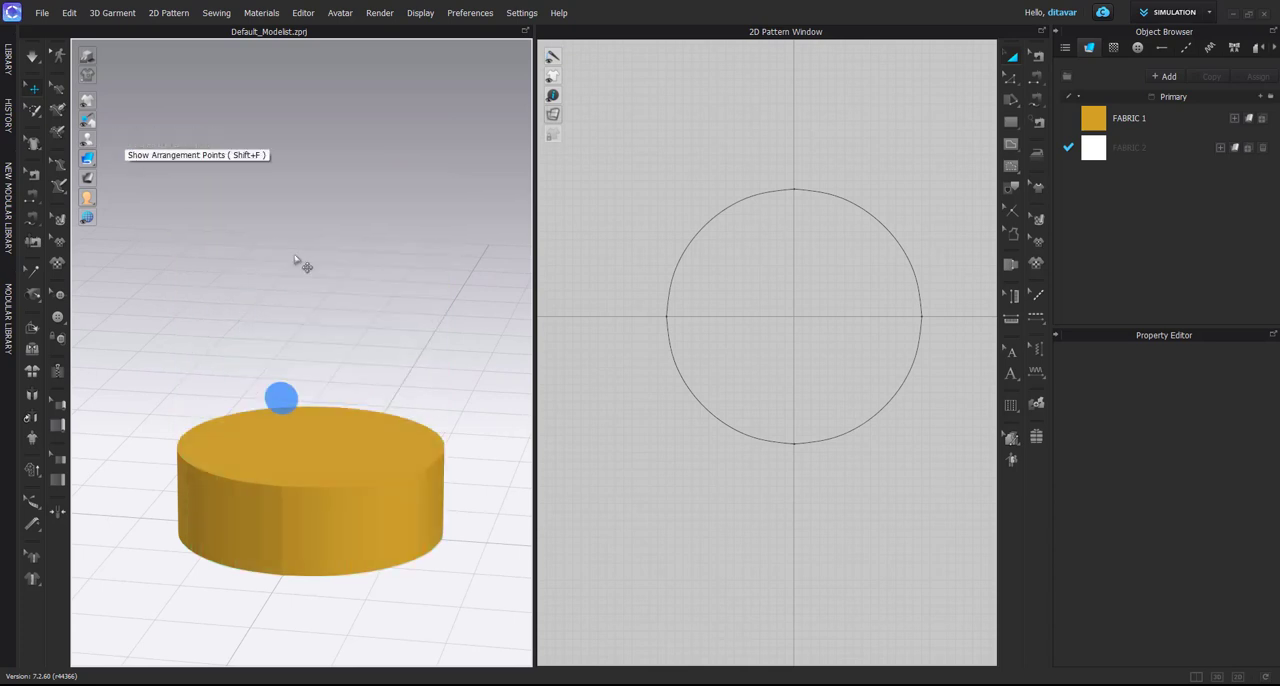
right_drag(349, 290, 362, 287)
scroll(784, 362, down, 4)
Measure the circle pattern's full circumference by selecting its four edge segments together
middle_drag(791, 369, 775, 360)
key(z)
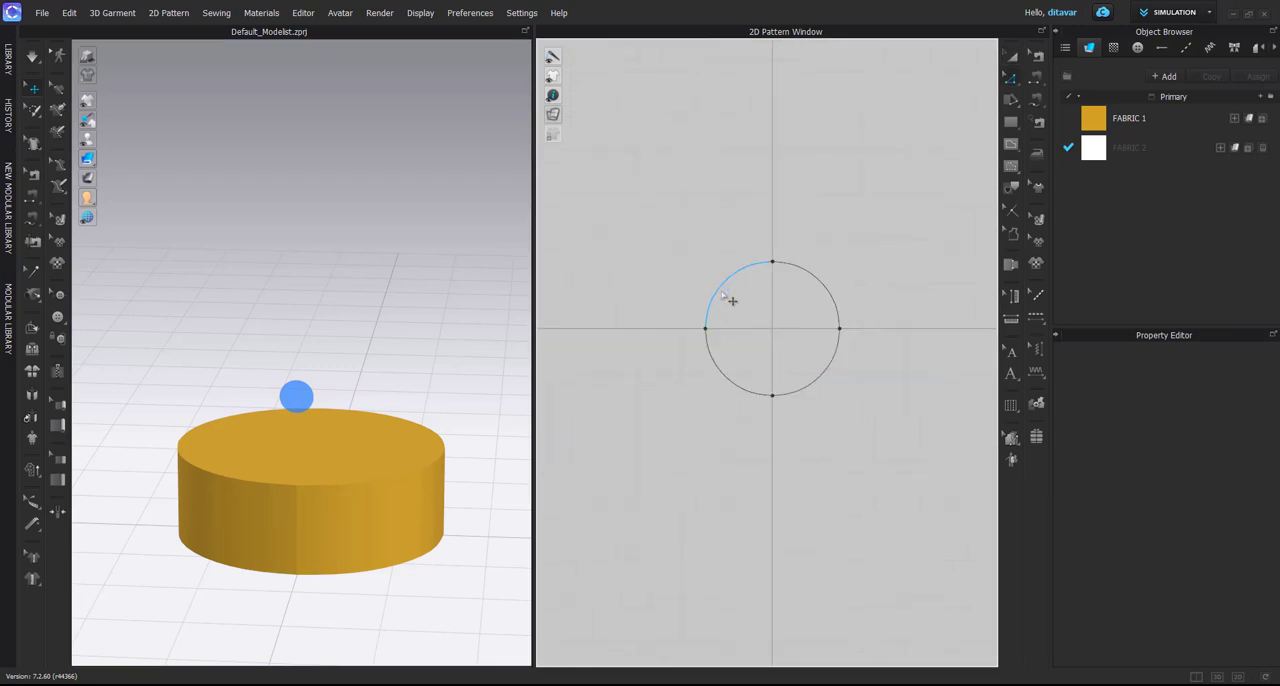
click(732, 300)
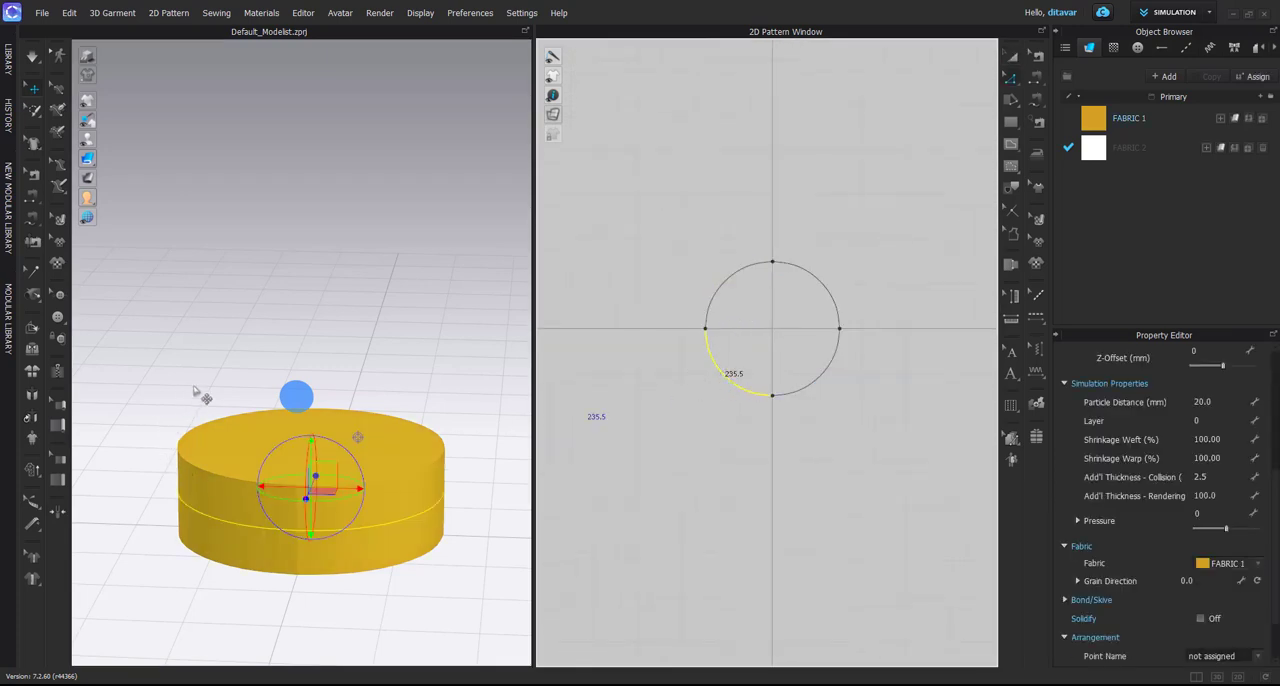
shift+click(742, 272)
shift+click(830, 294)
shift+click(830, 362)
middle_drag(866, 369, 838, 369)
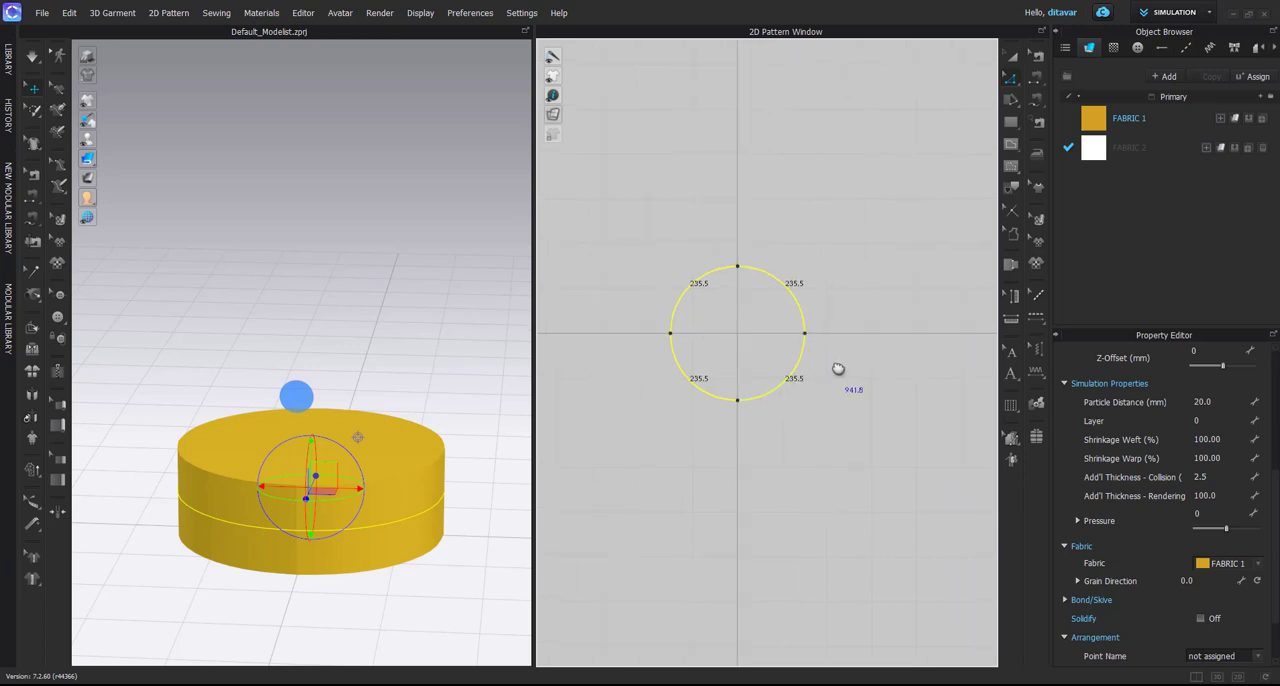
Create a rectangle pattern 941 mm wide and 400 mm high above the circle
click(1011, 121)
click(757, 194)
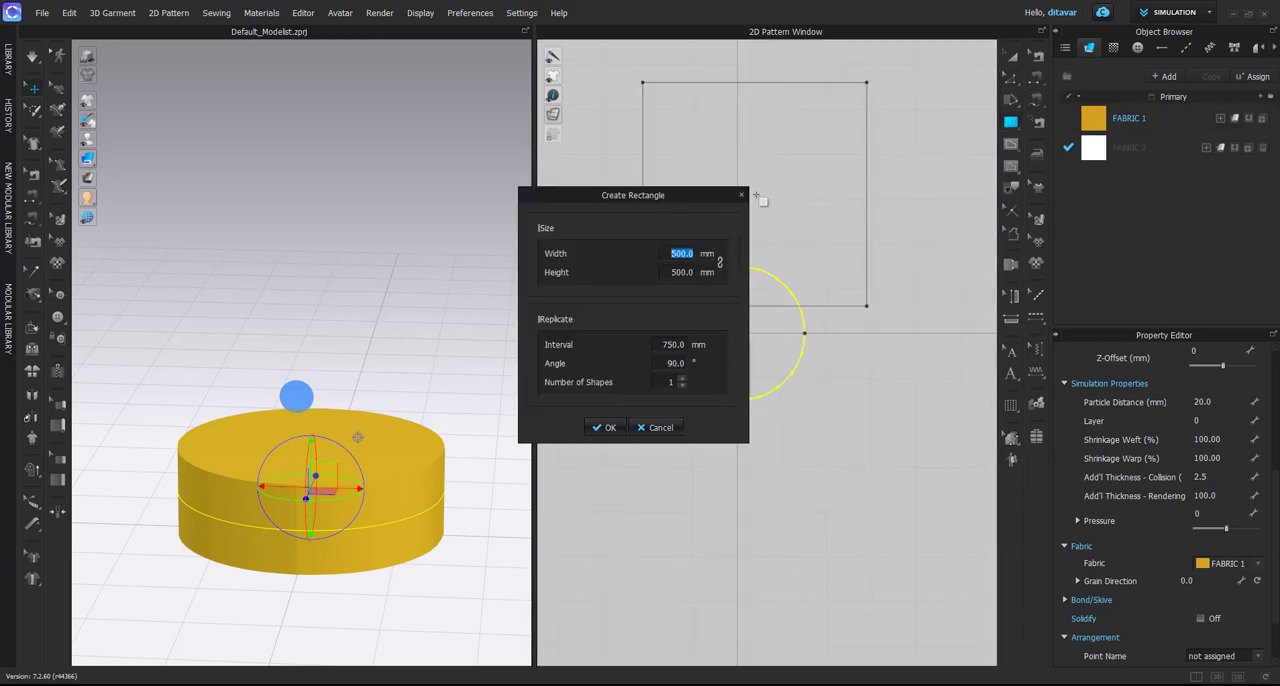
text(941)
key(Tab)
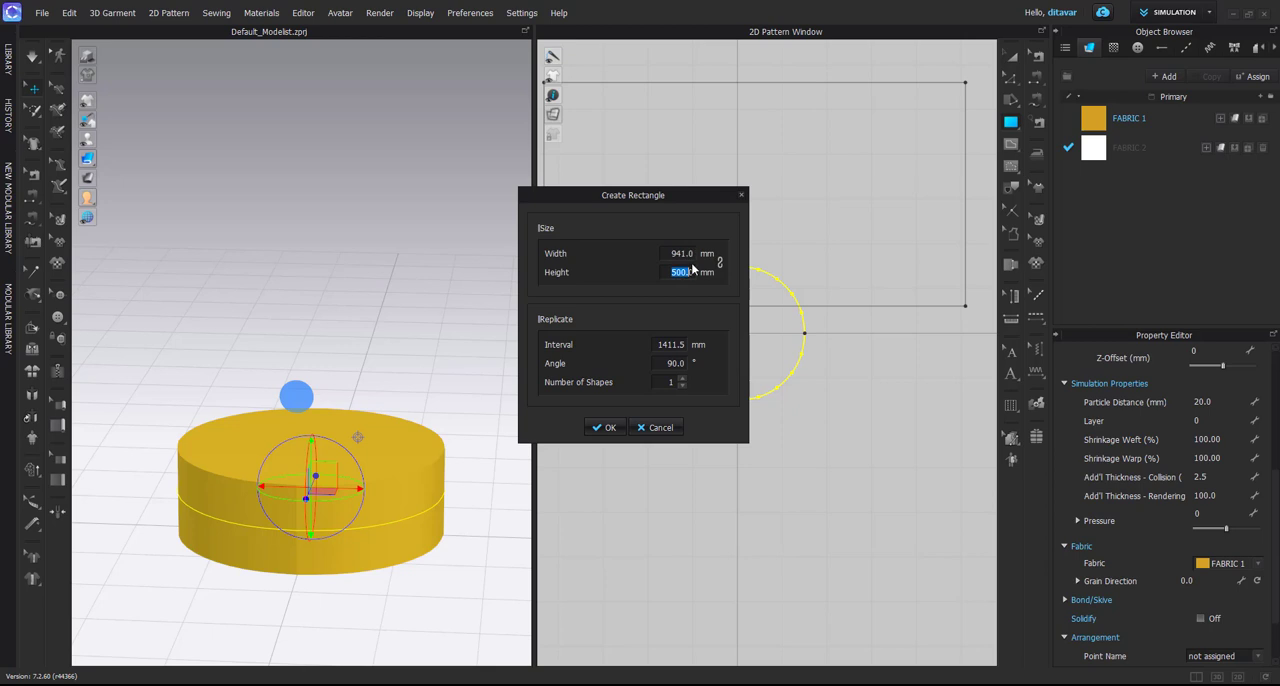
text(400)
key(Return)
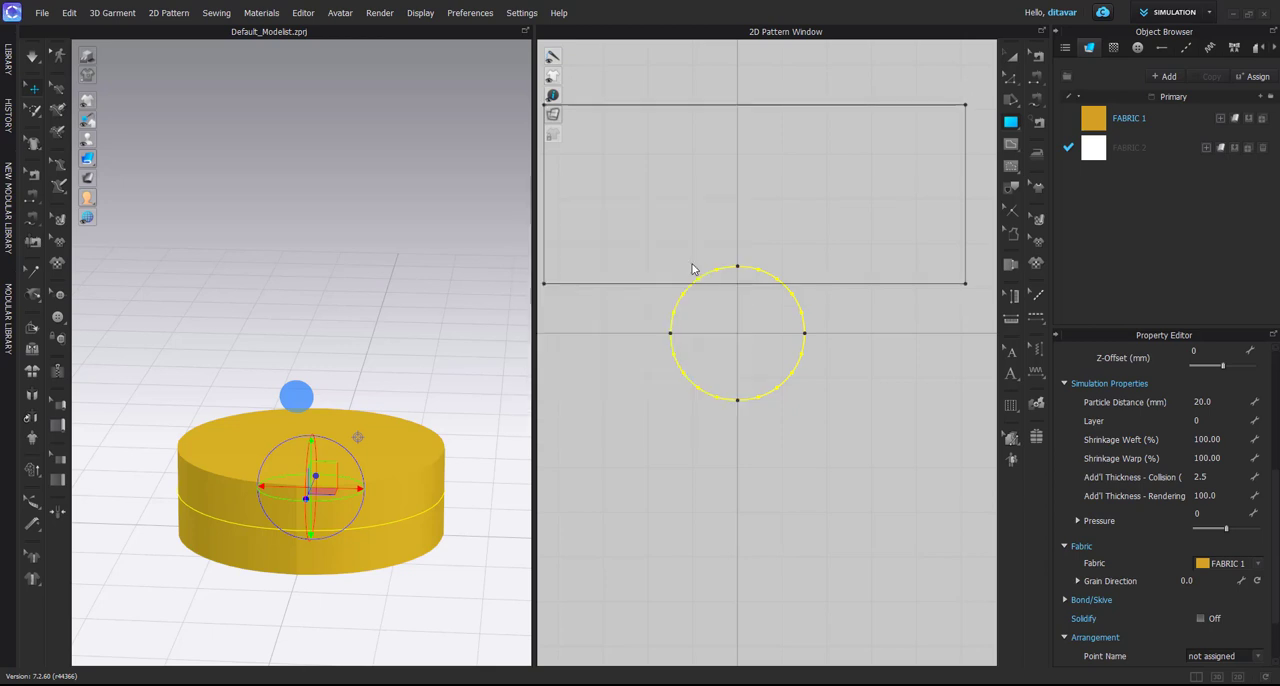
Place the new rectangle on the disc's arrangement point so it wraps around the bounding volume
scroll(699, 240, down, 5)
scroll(699, 229, down, 3)
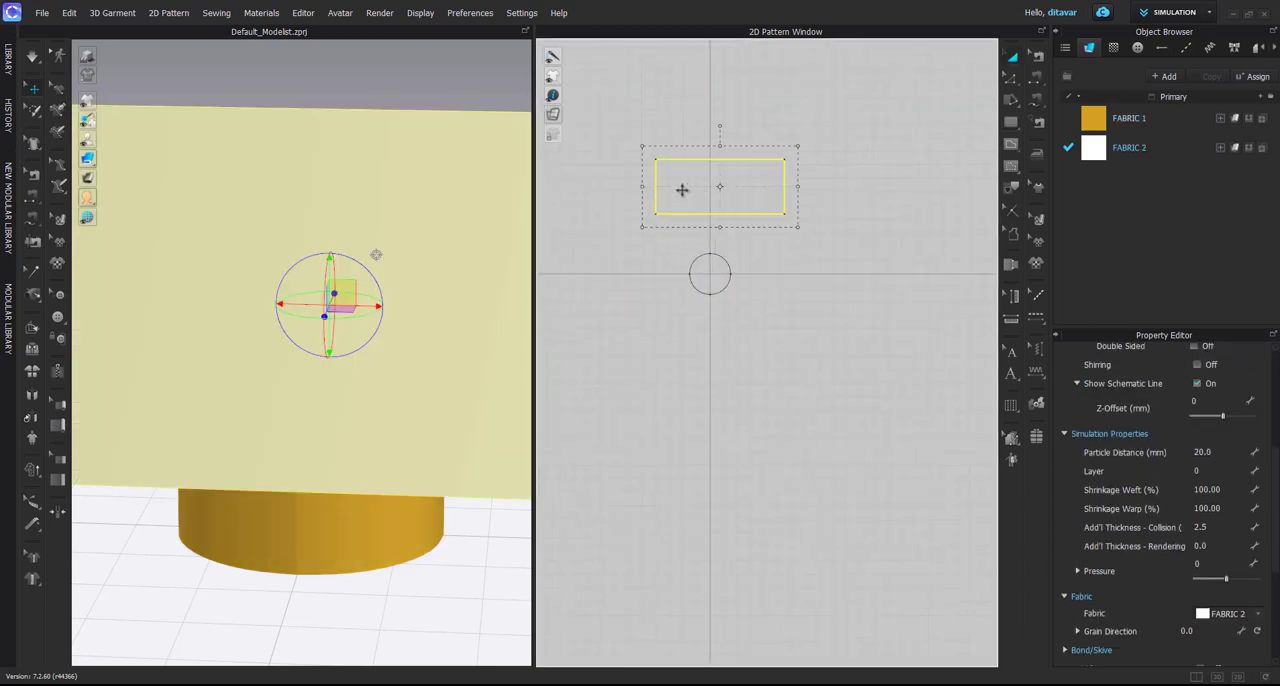
scroll(429, 443, down, 5)
scroll(340, 402, down, 2)
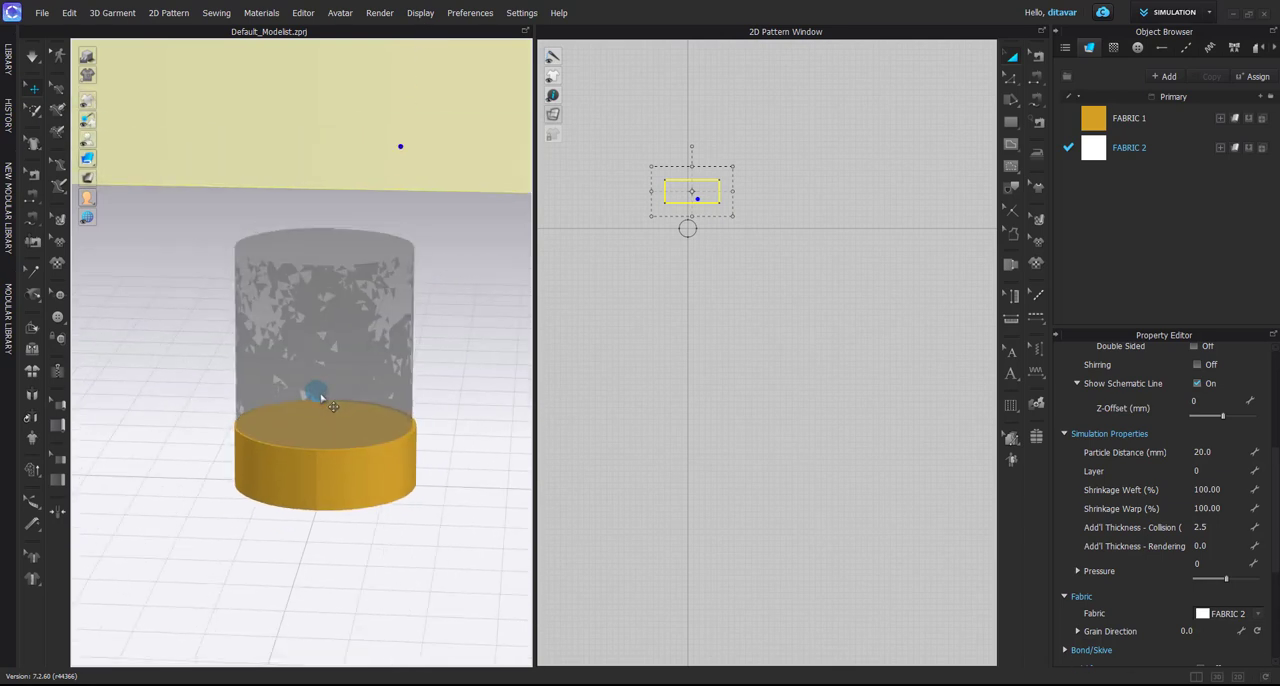
right_drag(331, 405, 346, 456)
scroll(367, 470, up, 4)
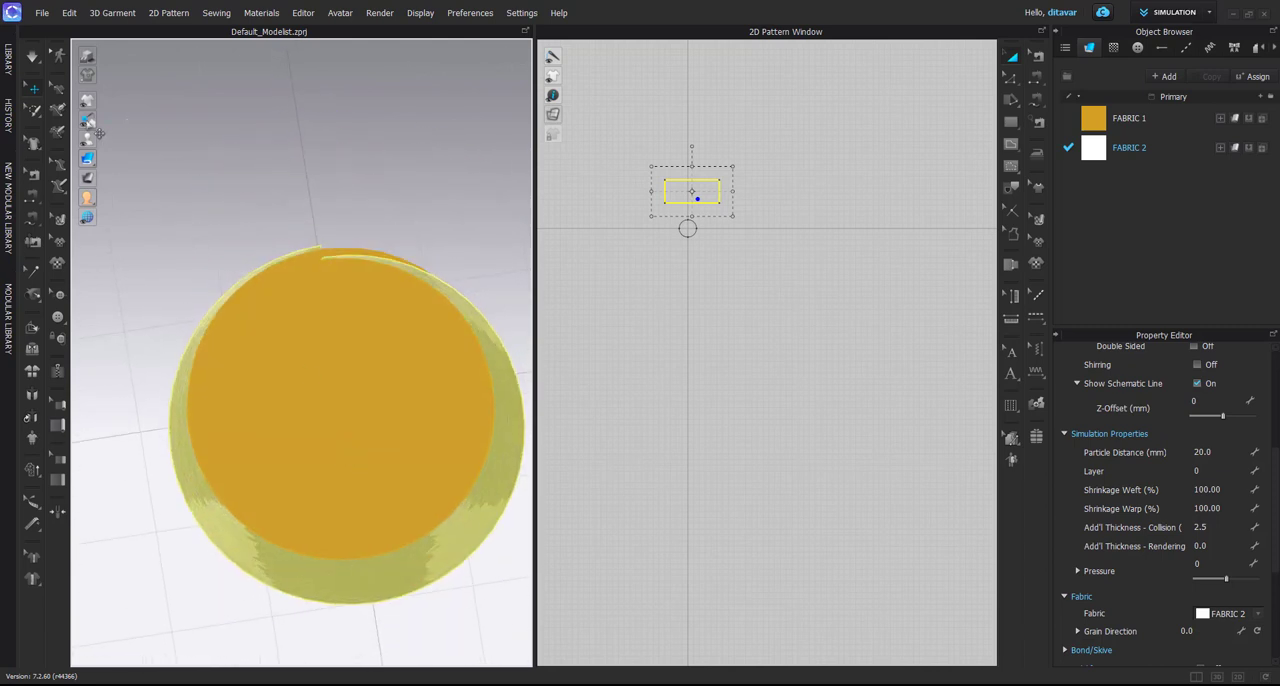
Show the bounding volume again and select the wrapped rectangle in the 3D view
right_drag(194, 200, 400, 320)
click(408, 427)
right_drag(408, 427, 409, 457)
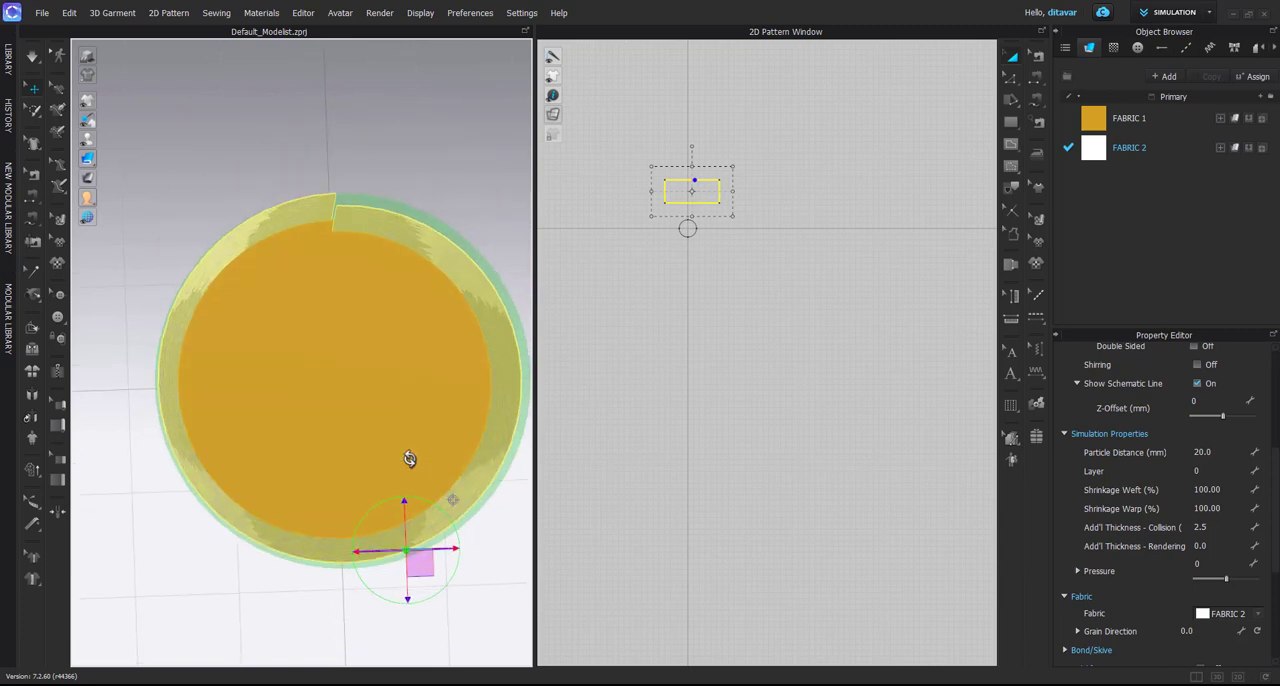
Examine from above how the wrapped rectangle's two ends meet and how it follows the bounding volume and disc
right_drag(416, 234, 366, 234)
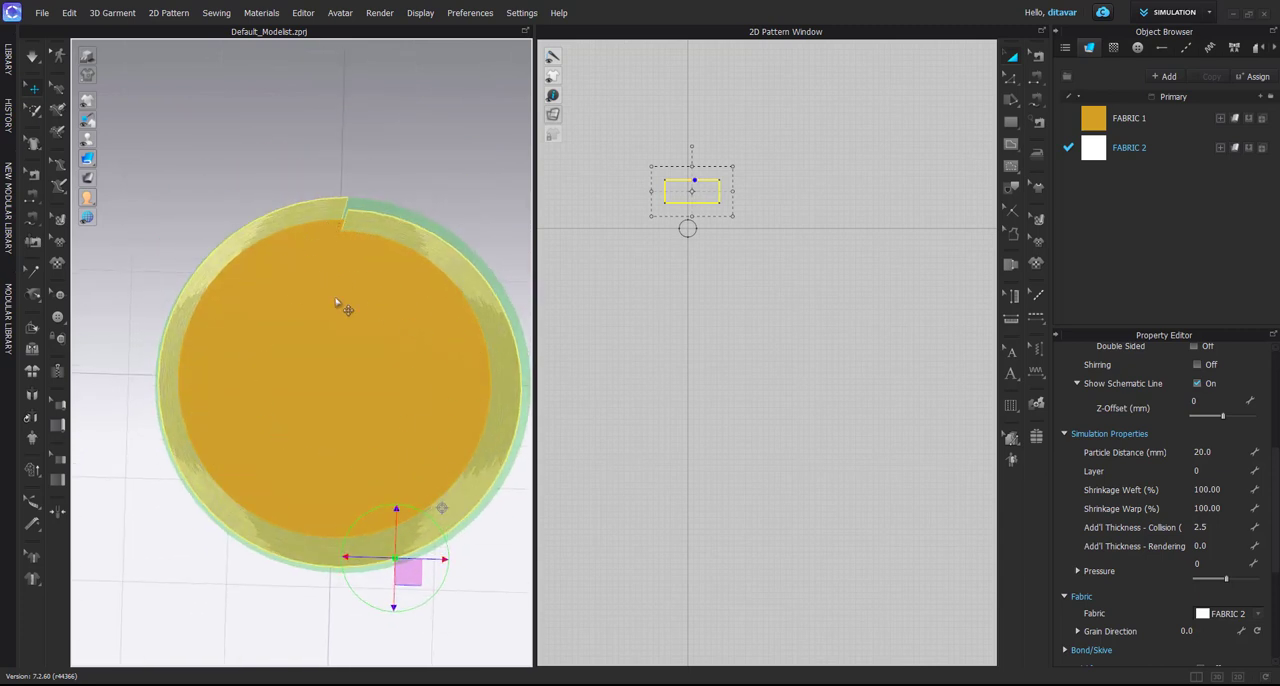
scroll(340, 350, down, 2)
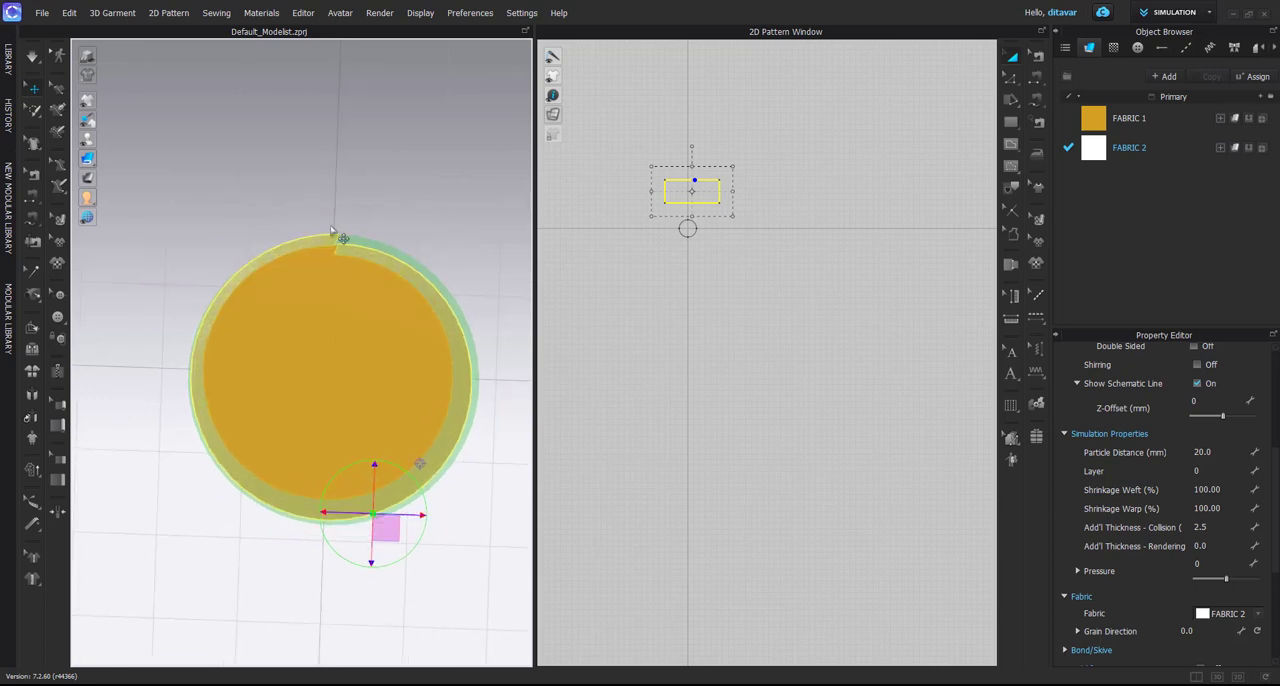
right_drag(341, 229, 346, 239)
scroll(345, 250, up, 5)
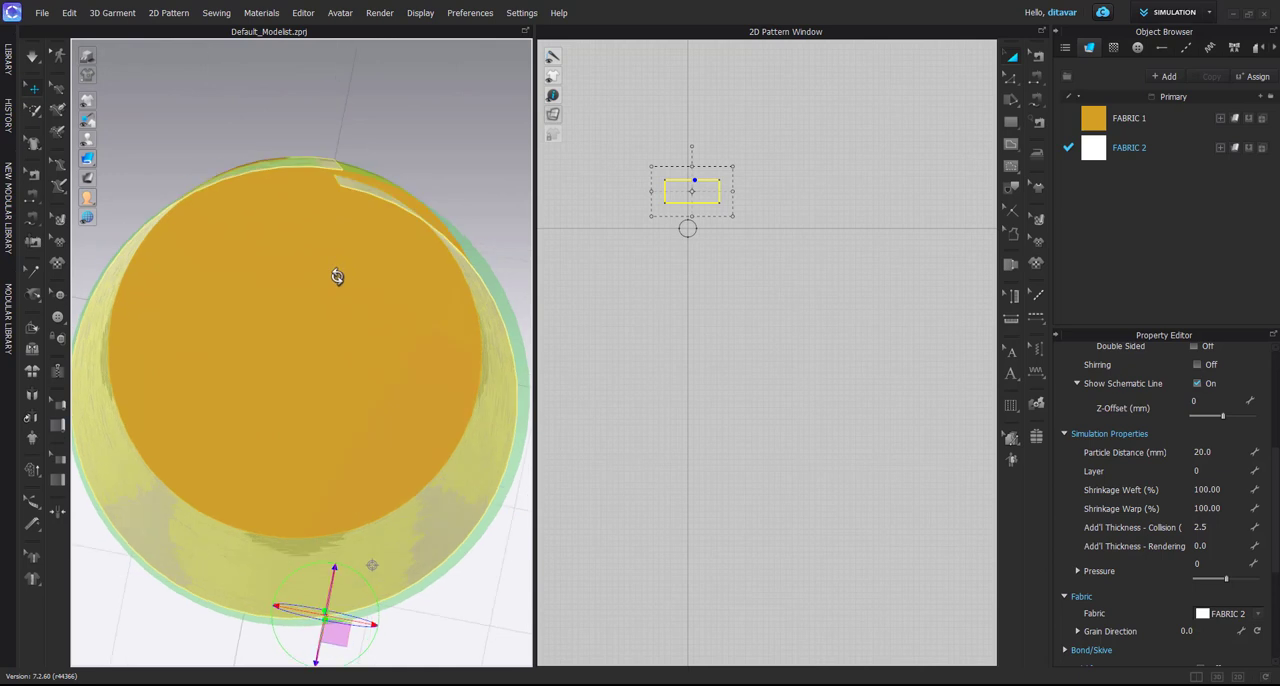
right_drag(340, 183, 374, 177)
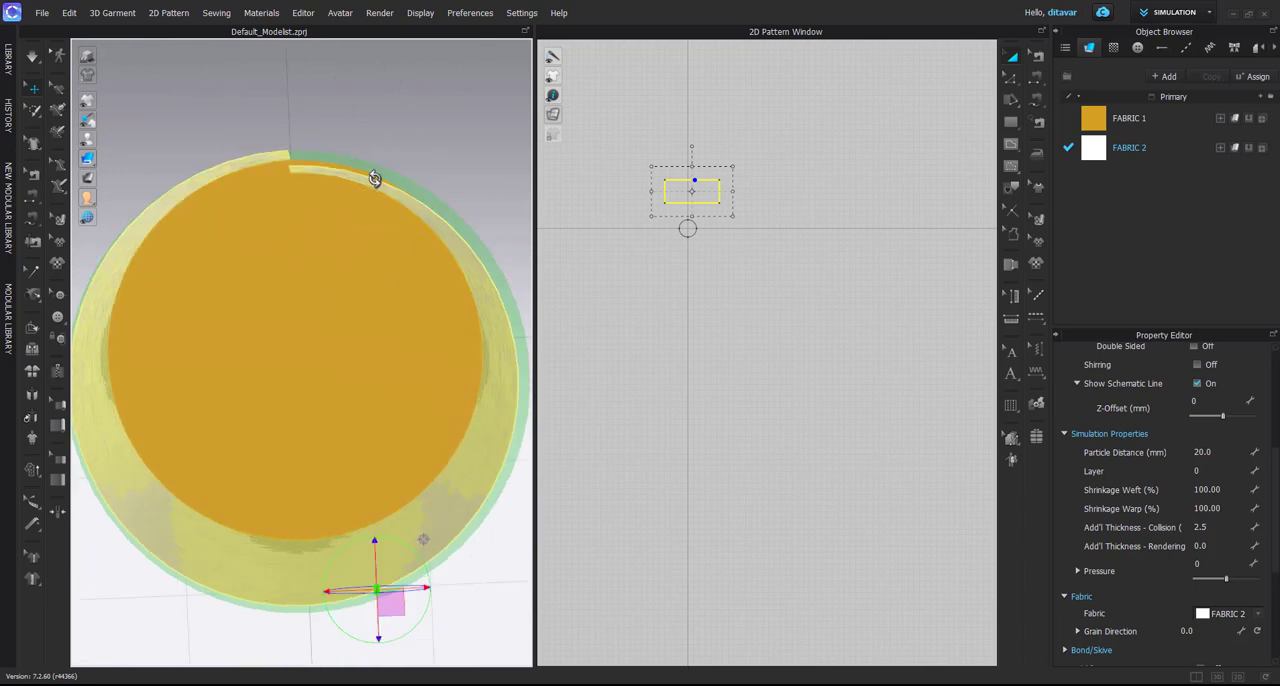
right_drag(247, 215, 369, 323)
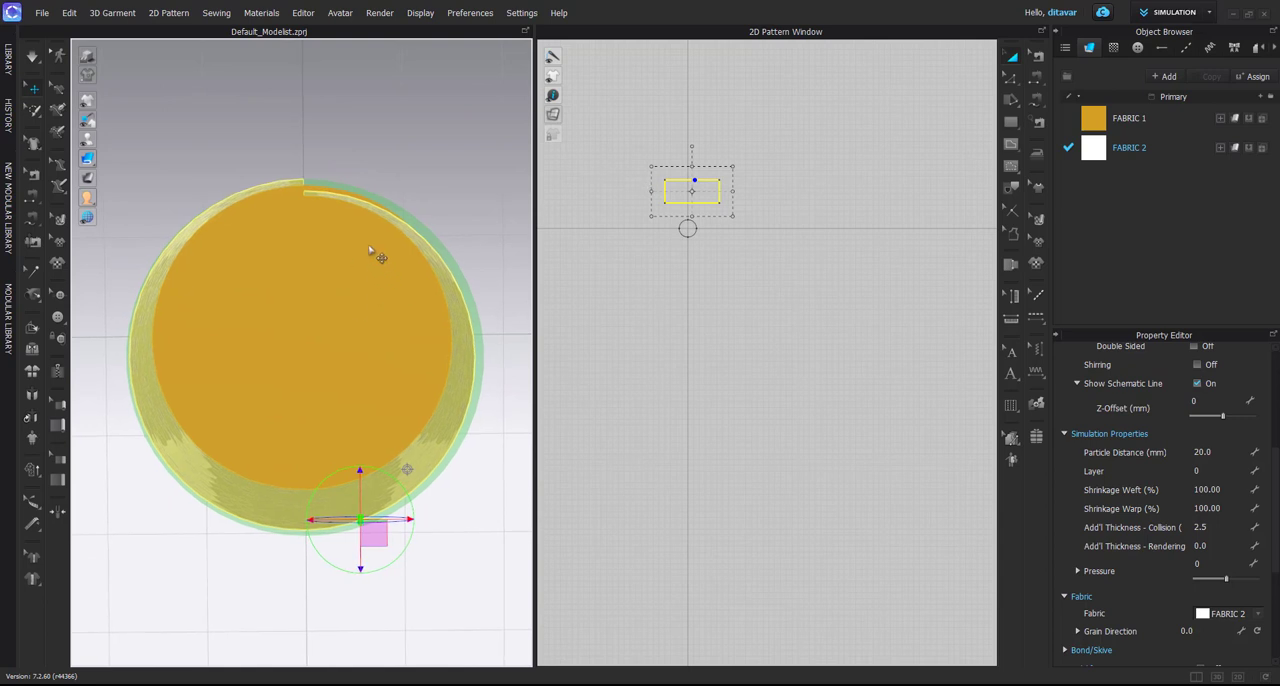
scroll(369, 250, up, 3)
middle_drag(184, 200, 258, 174)
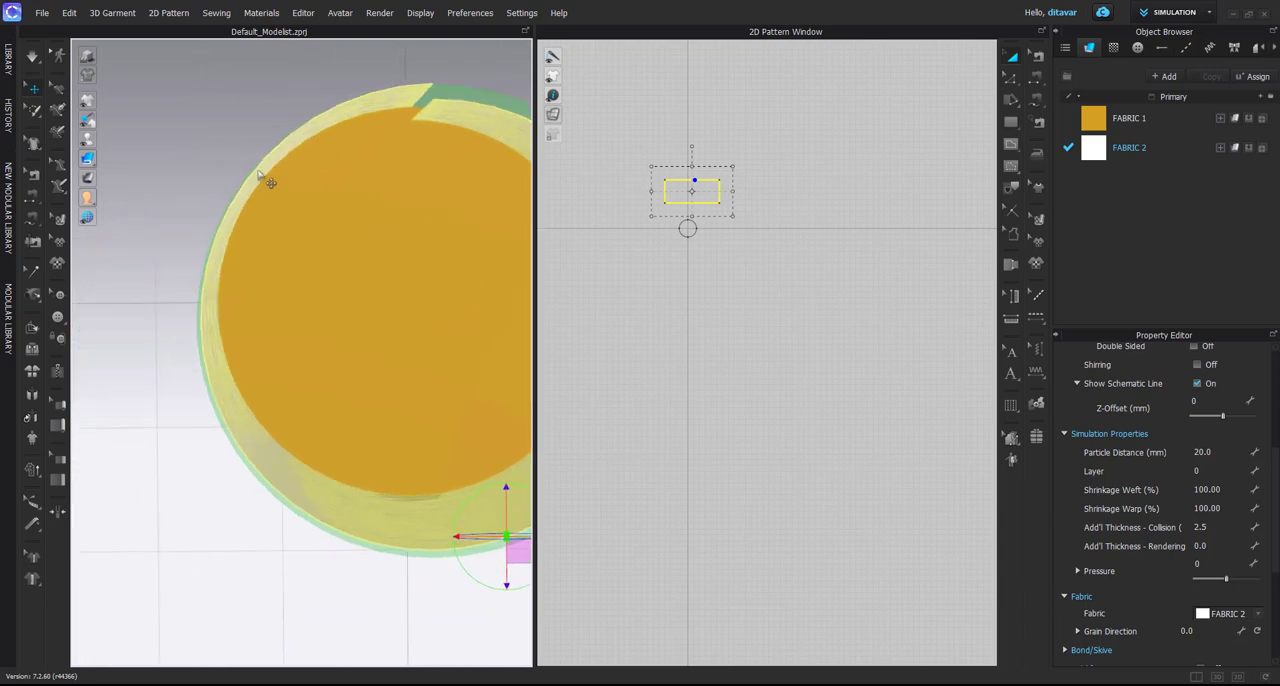
middle_drag(345, 140, 200, 225)
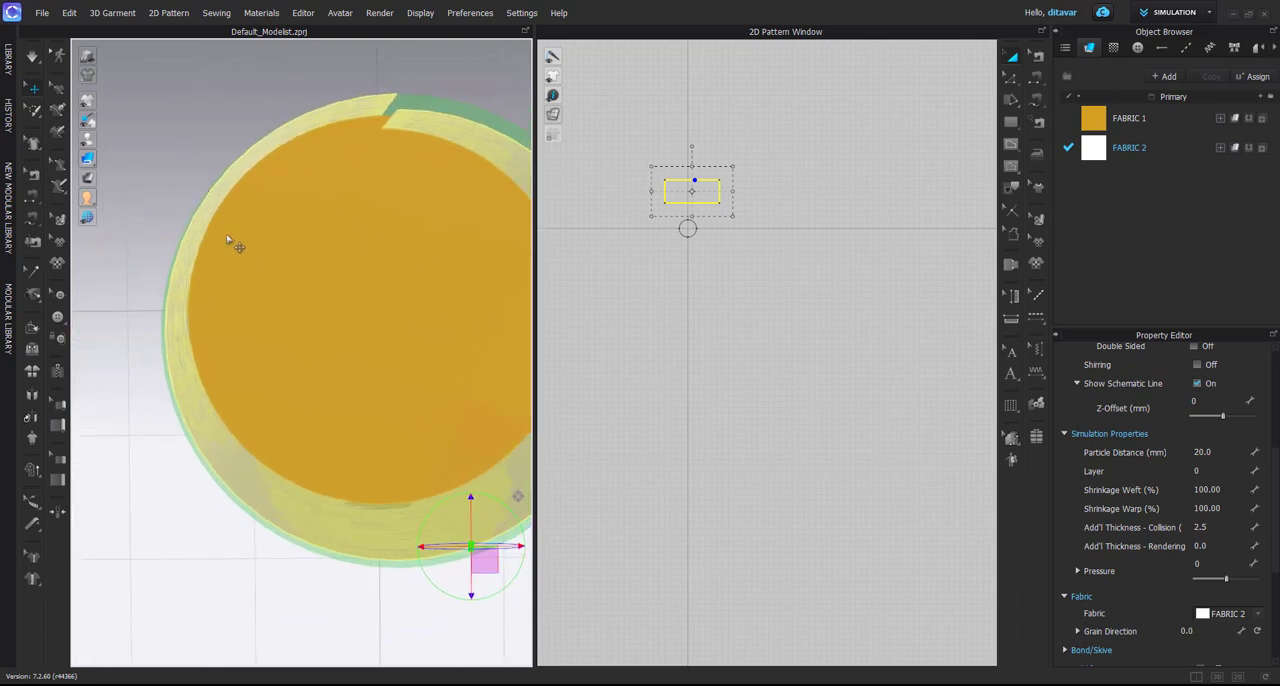
scroll(346, 123, down, 1)
middle_drag(346, 123, 257, 169)
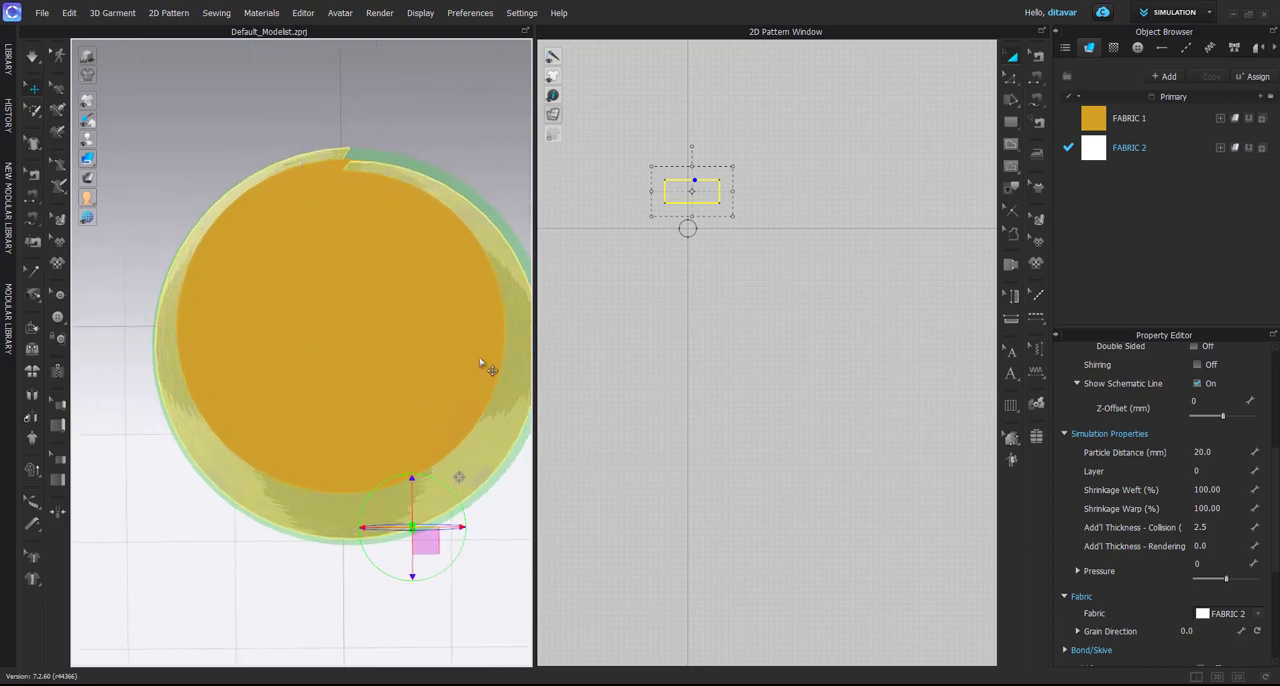
middle_drag(440, 395, 401, 419)
right_drag(401, 419, 386, 407)
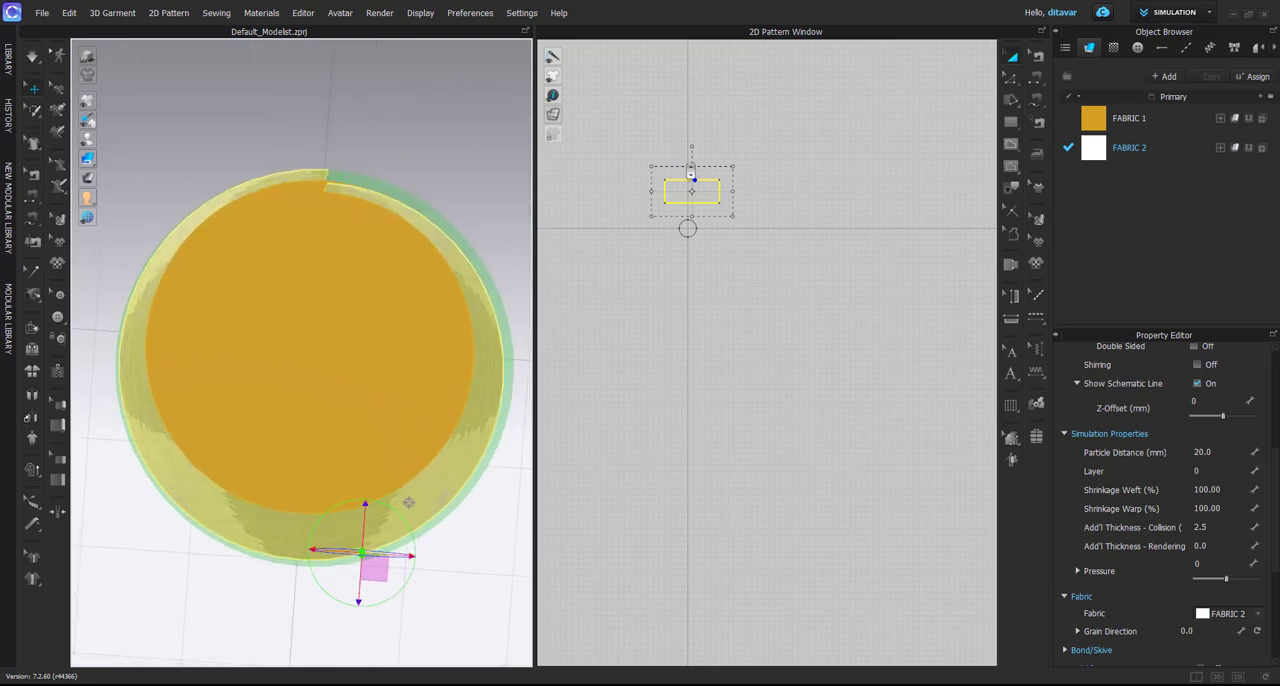
Scale the rectangle's width to 50%, making it 470.5 mm wide about its centre
scroll(691, 173, up, 6)
middle_drag(696, 223, 708, 214)
click(711, 234)
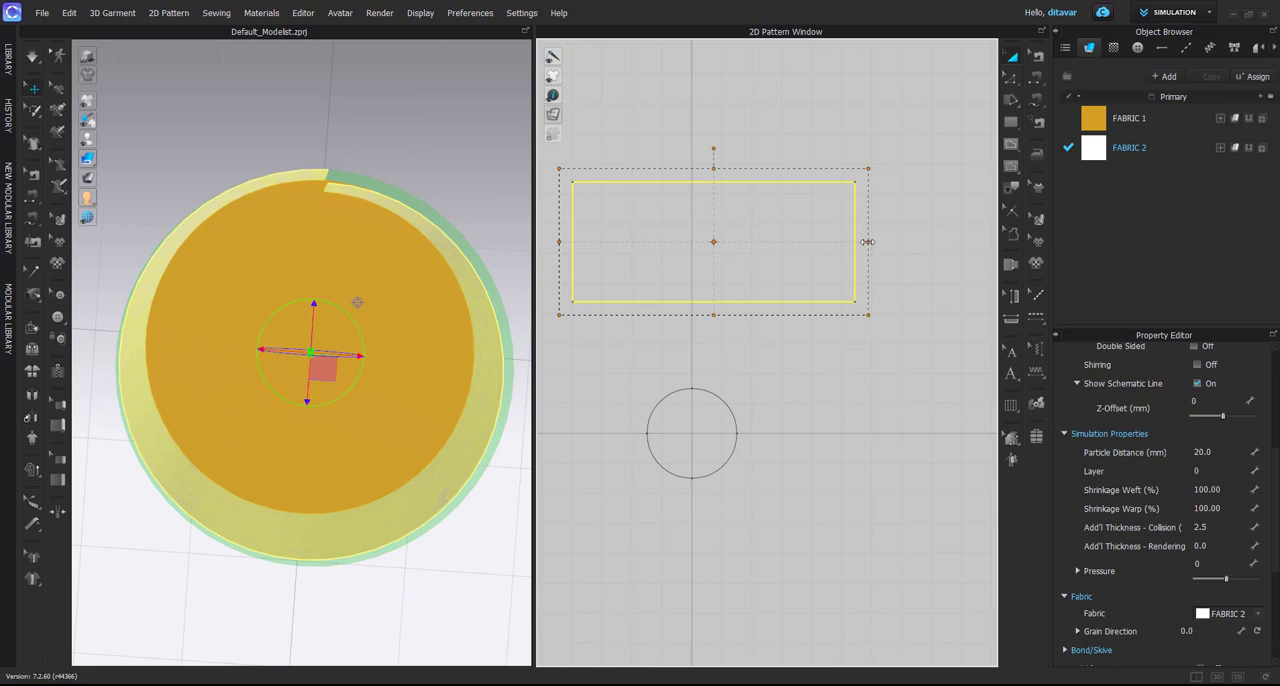
drag(867, 242, 820, 250)
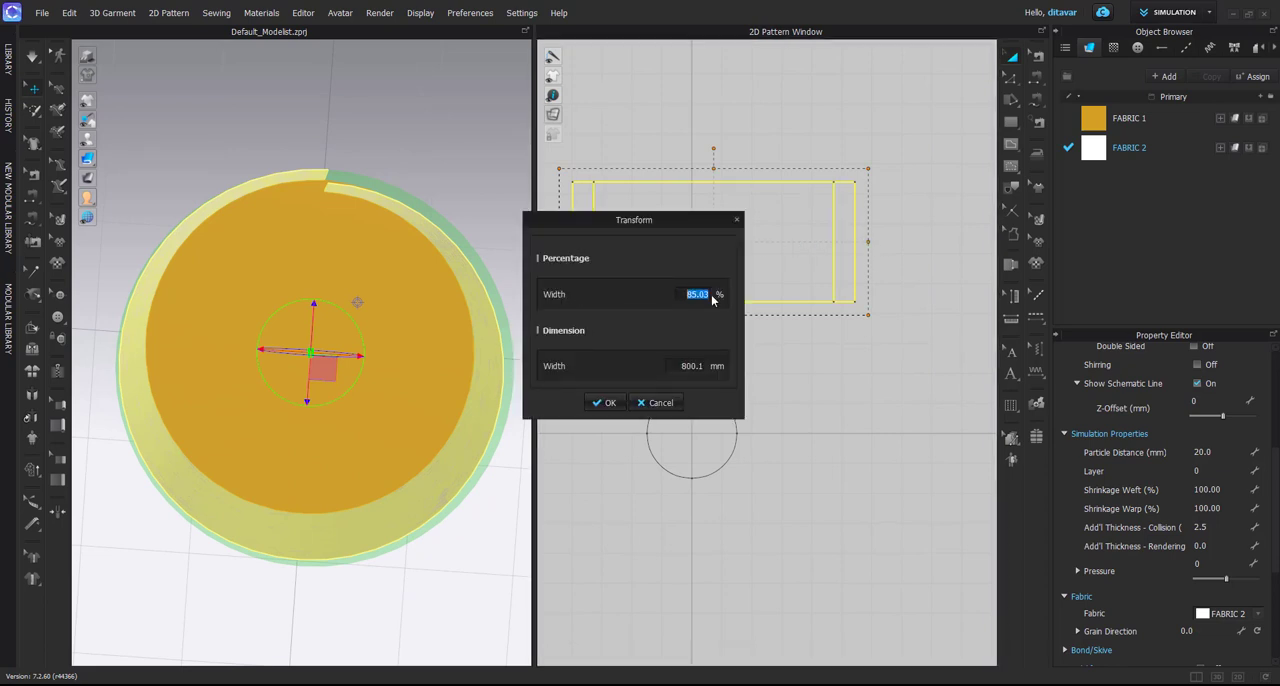
text(50)
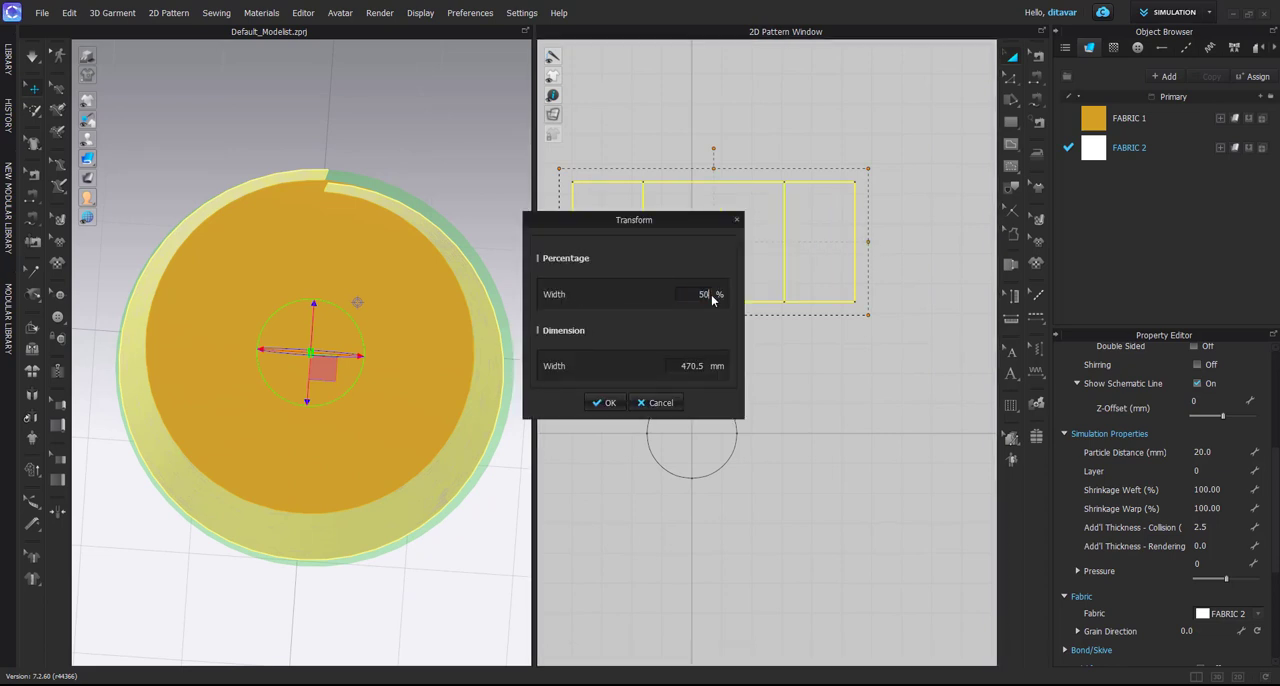
click(608, 402)
scroll(720, 266, down, 4)
right_click(688, 325)
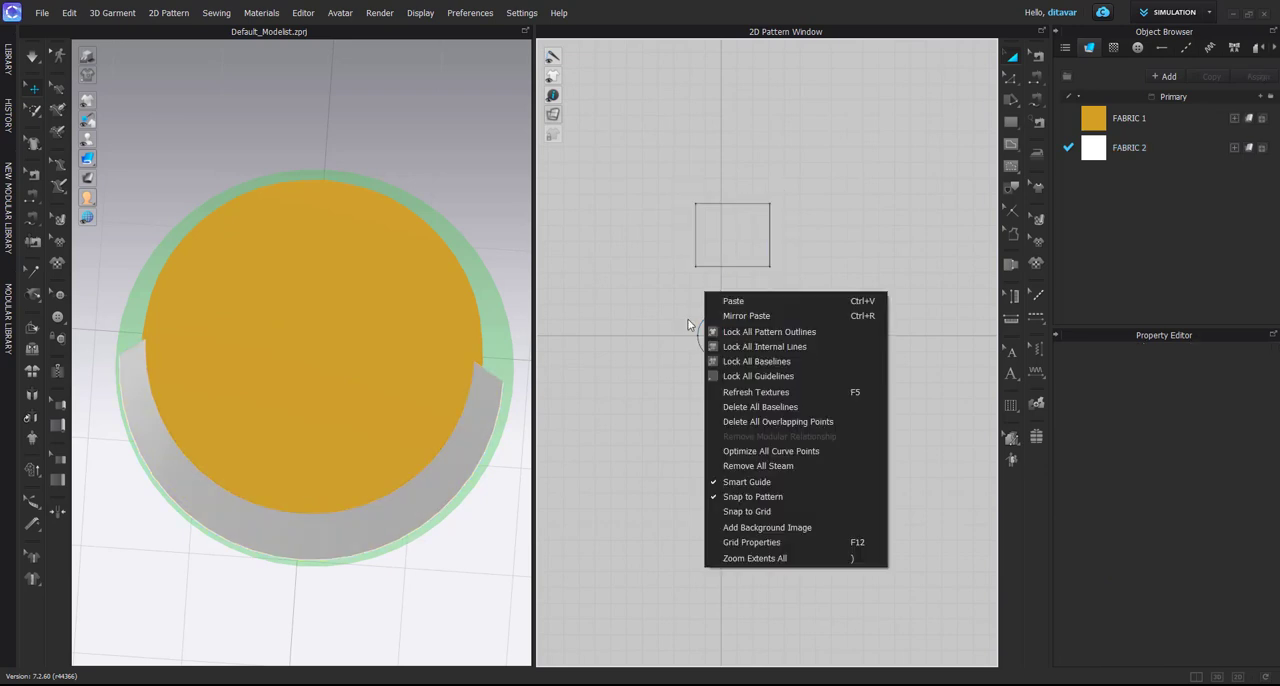
Select the wrapped half-width rectangle and set its arrangement Offset to 51
click(401, 500)
right_drag(391, 469, 288, 471)
click(308, 416)
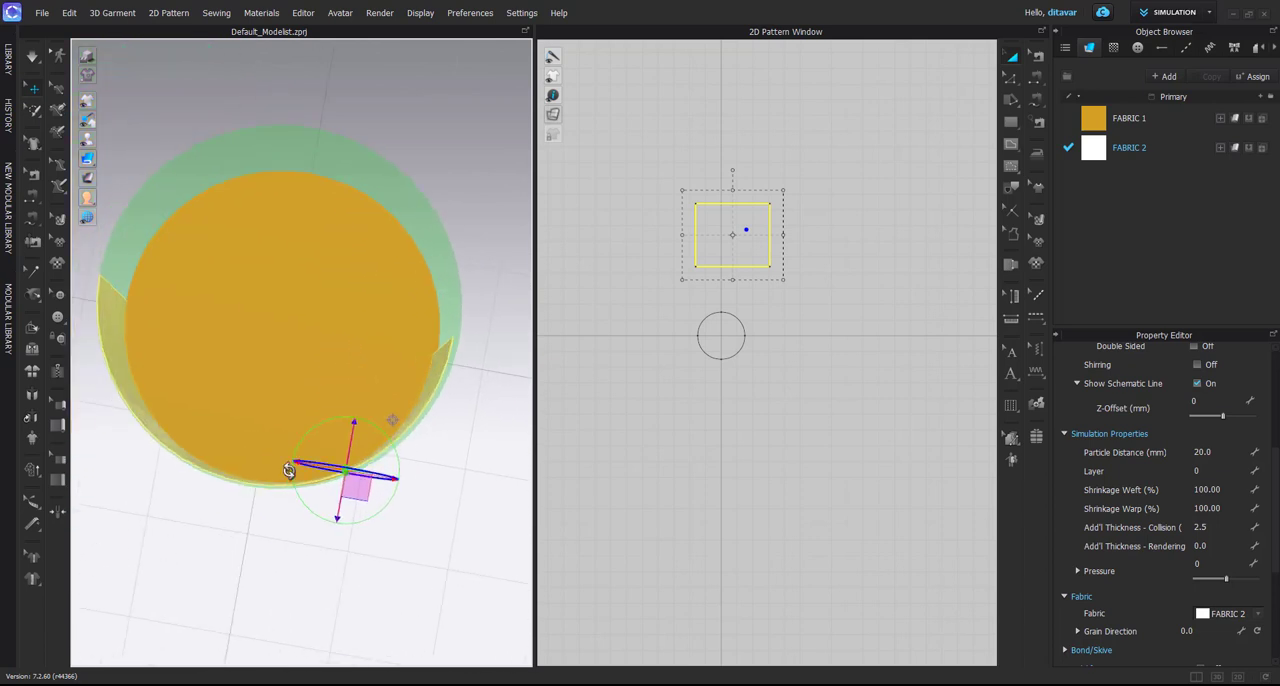
right_drag(249, 389, 331, 453)
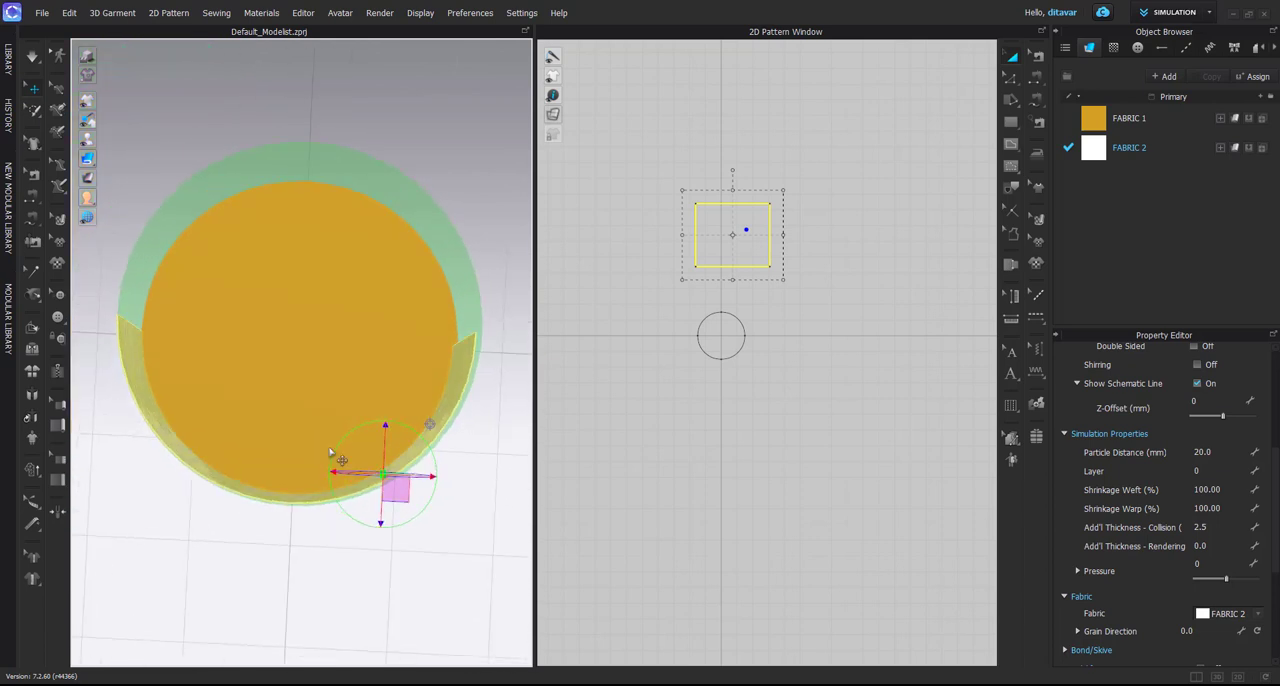
click(711, 249)
scroll(1192, 543, down, 4)
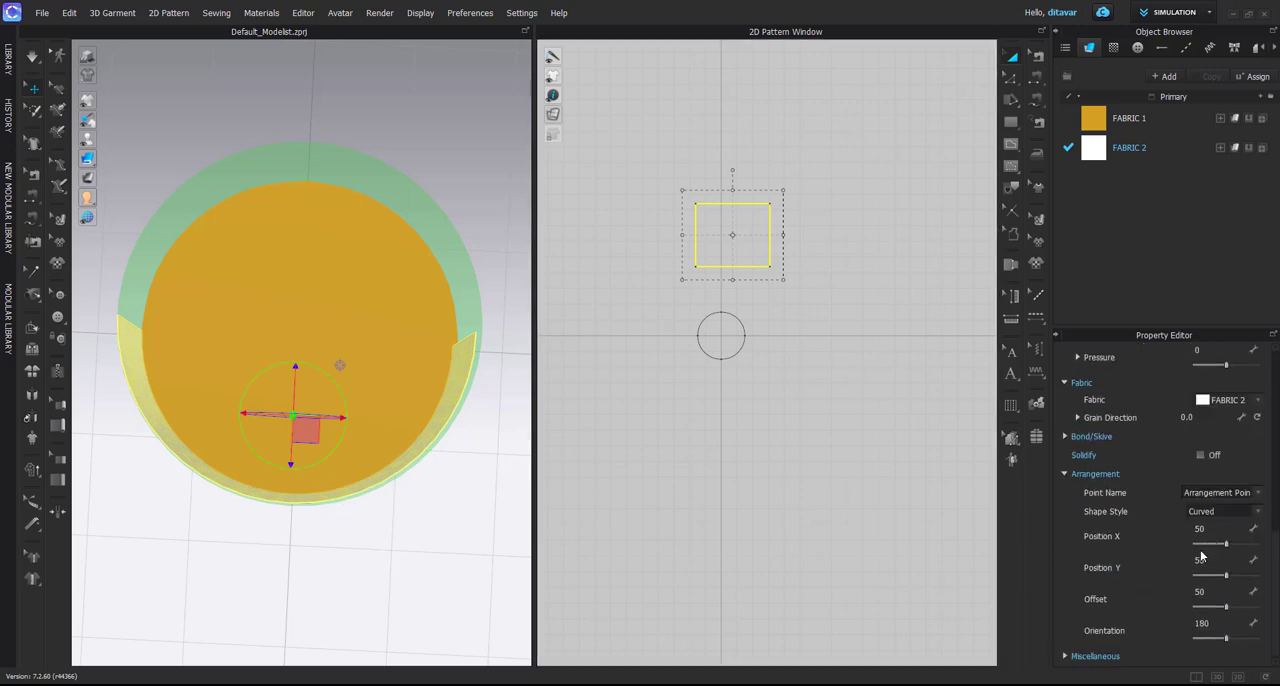
click(1210, 592)
key(Return)
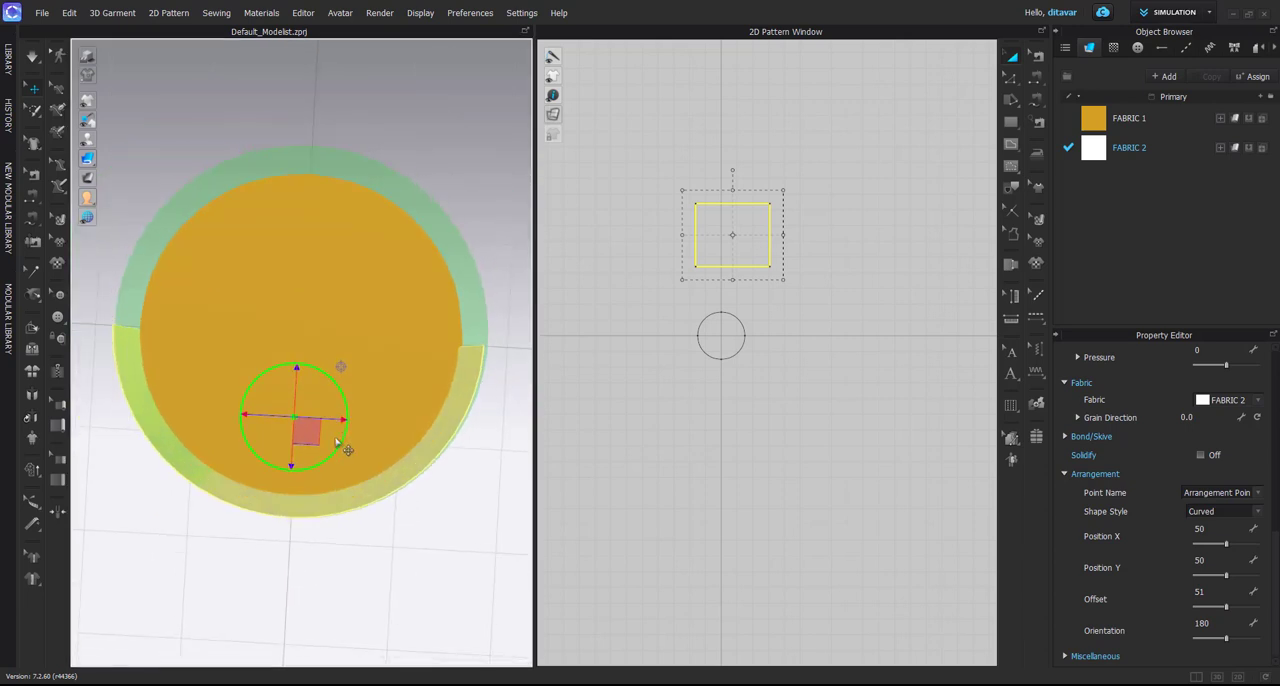
Nudge the wrapped rectangle slightly sideways so it lines up with the bounding volume
drag(344, 423, 346, 423)
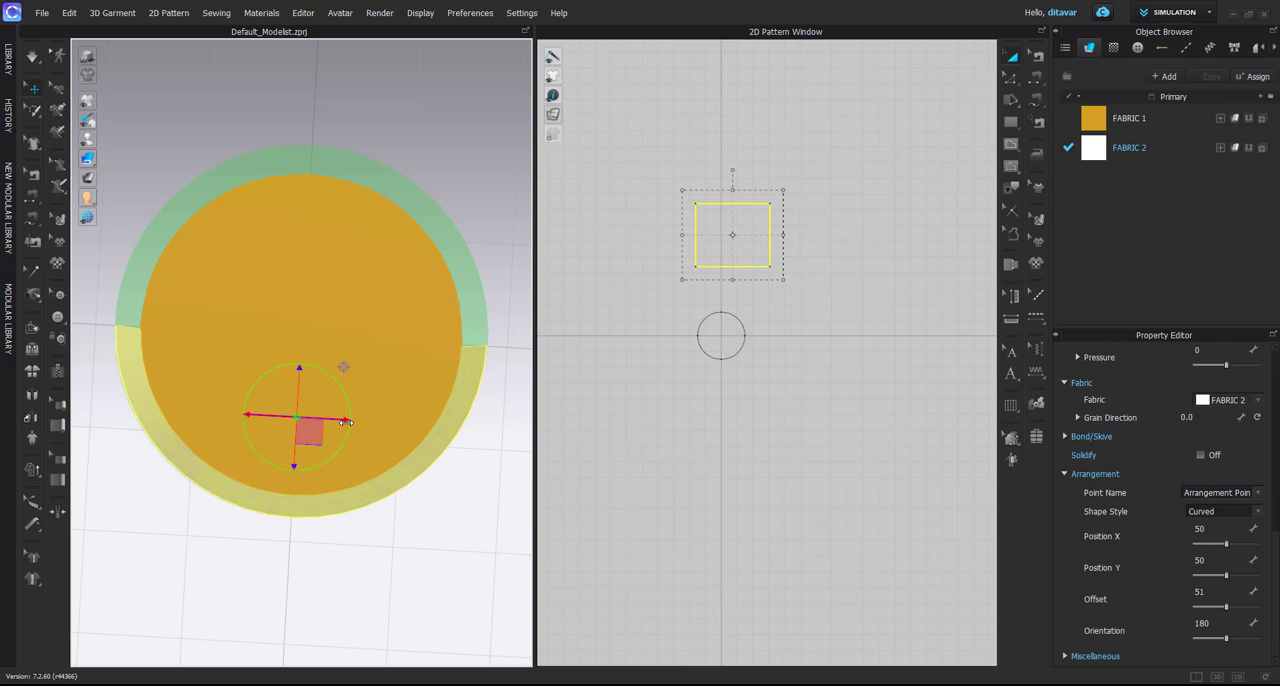
right_drag(346, 423, 346, 383)
click(342, 384)
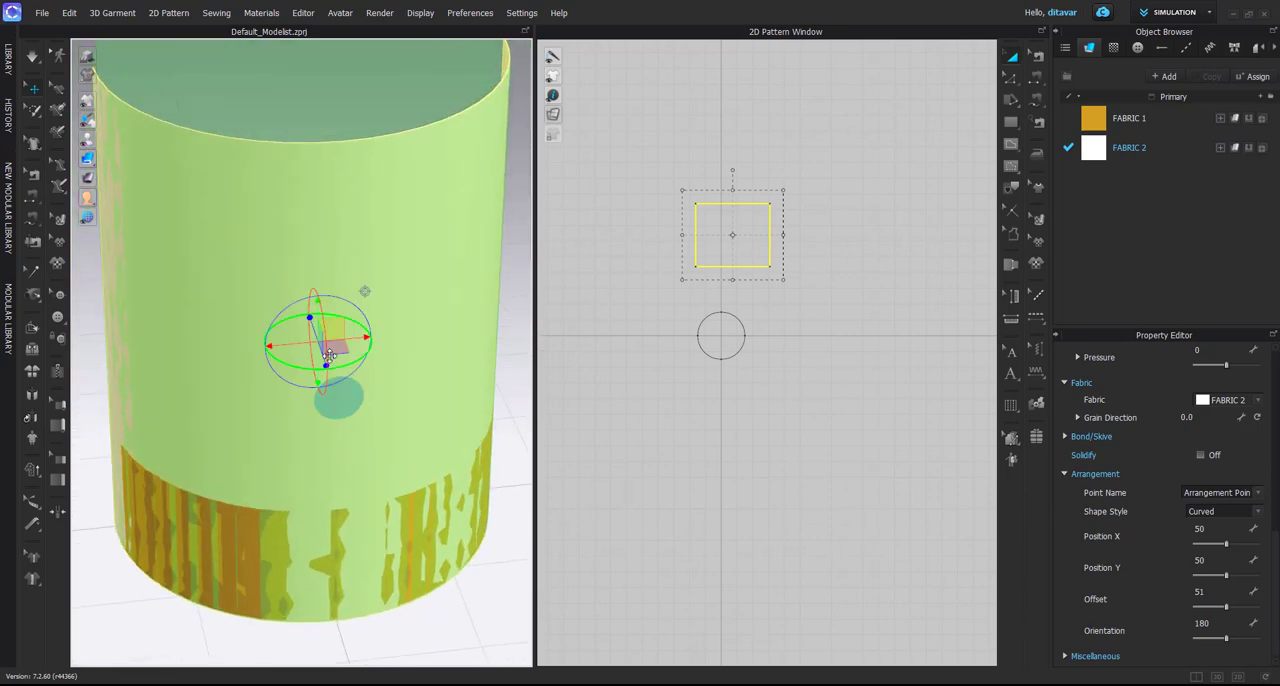
Select the bounding volume and then its arrangement point directly in the 3D view
scroll(316, 334, down, 3)
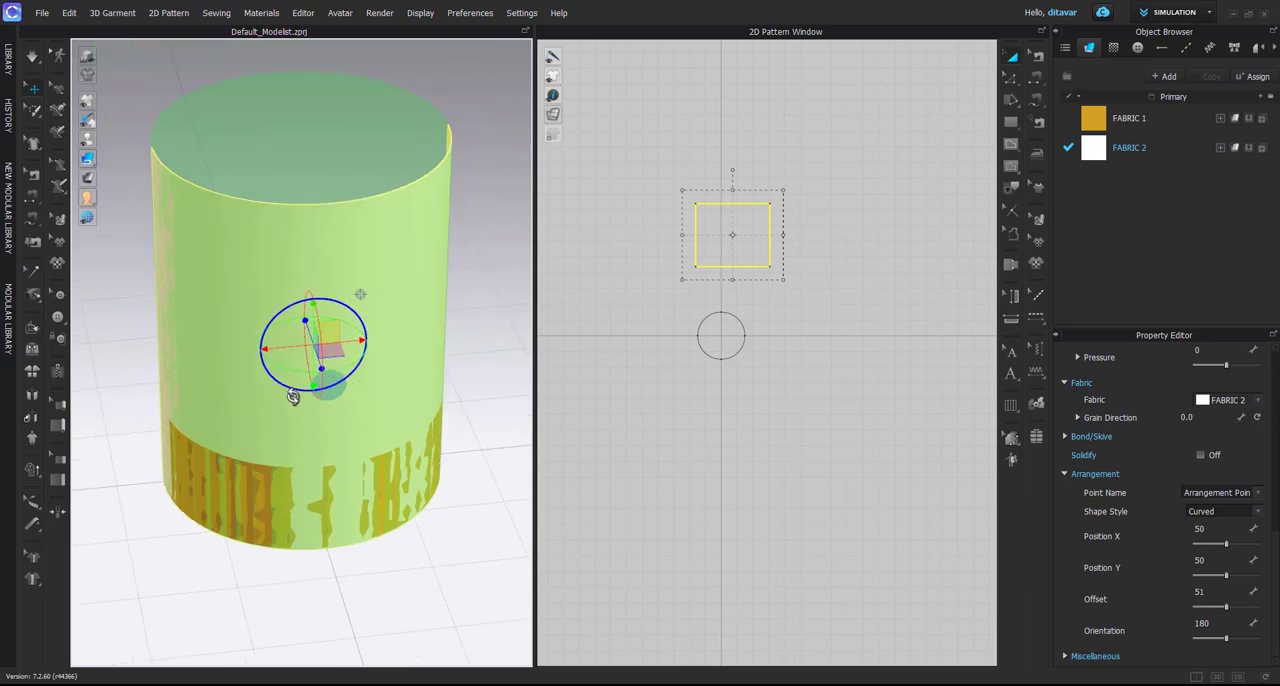
mouse_move(293, 401)
right_down()
mouse_move(300, 409)
mouse_move(301, 388)
right_up()
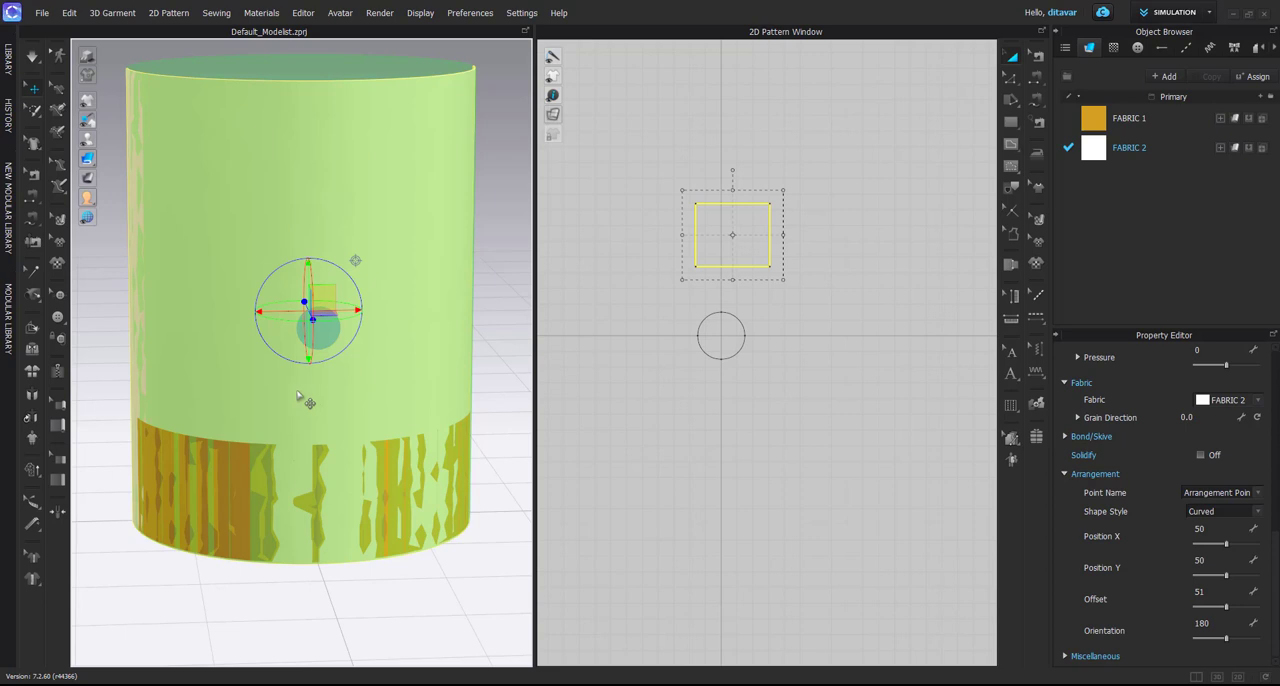
scroll(248, 388, down, 2)
right_drag(349, 337, 342, 402)
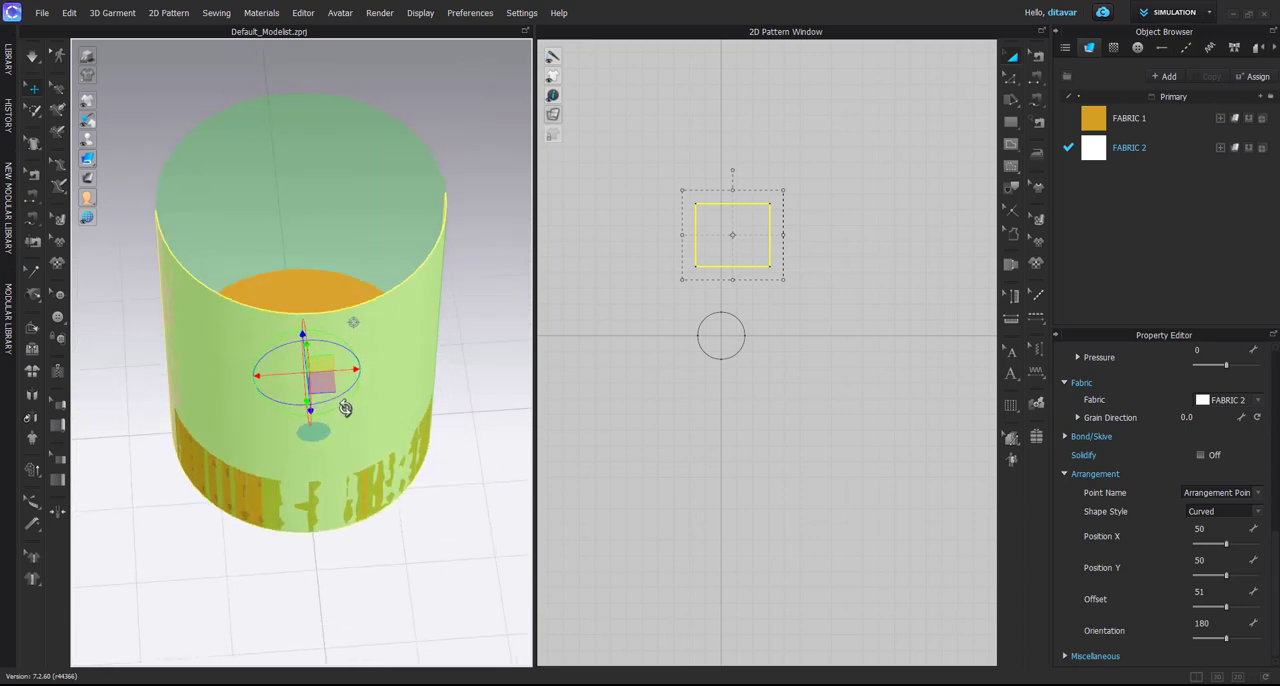
click(279, 212)
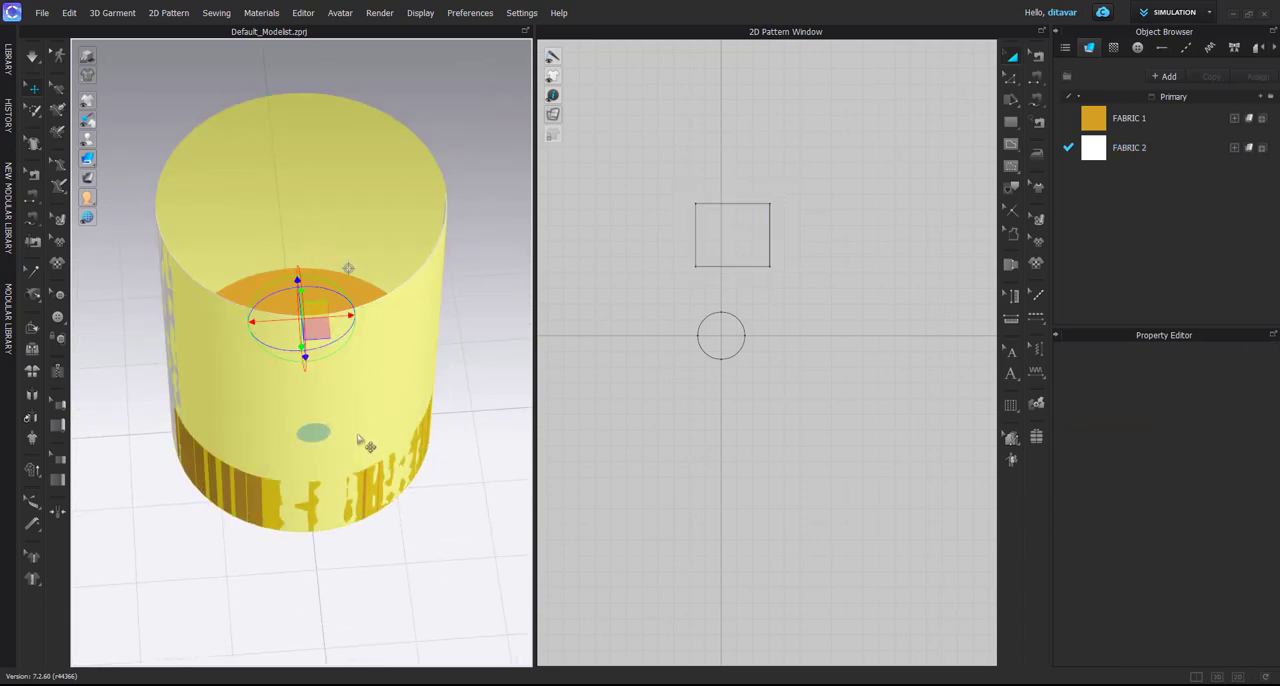
click(324, 435)
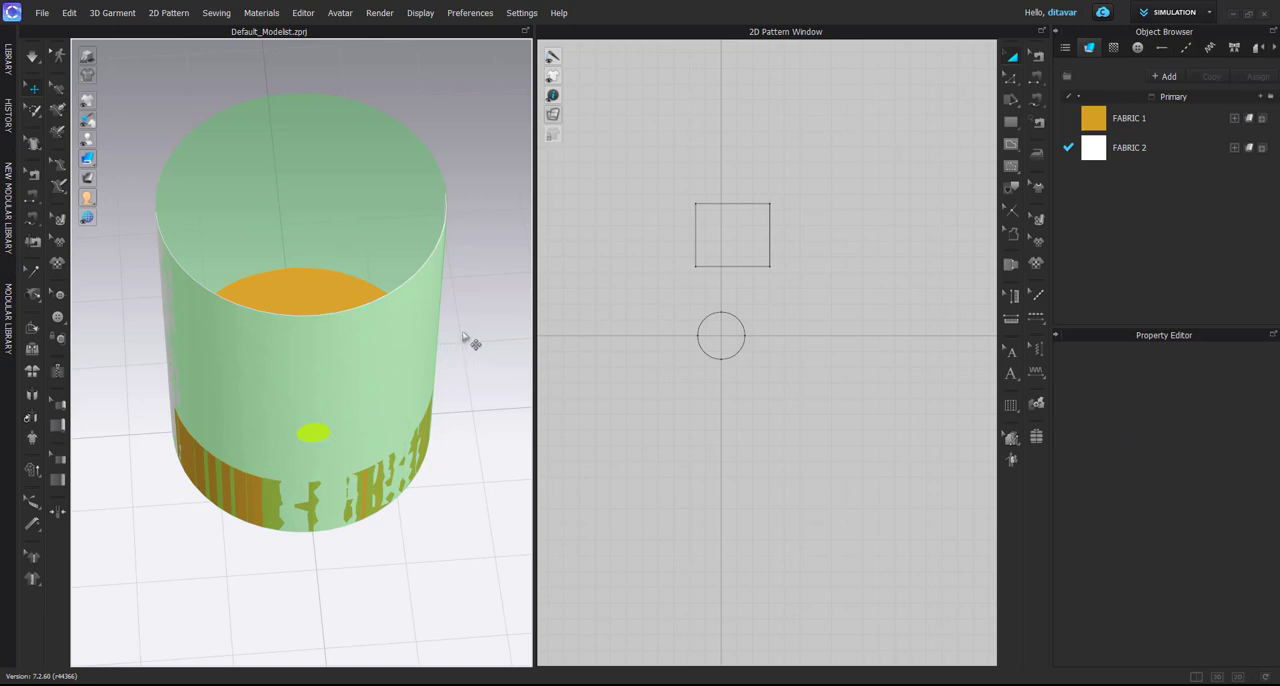
Hide the arrangement bounding volume so only the patterns show around the disc in the 3D view
right_drag(463, 338, 425, 367)
scroll(648, 292, down, 1)
scroll(413, 352, down, 3)
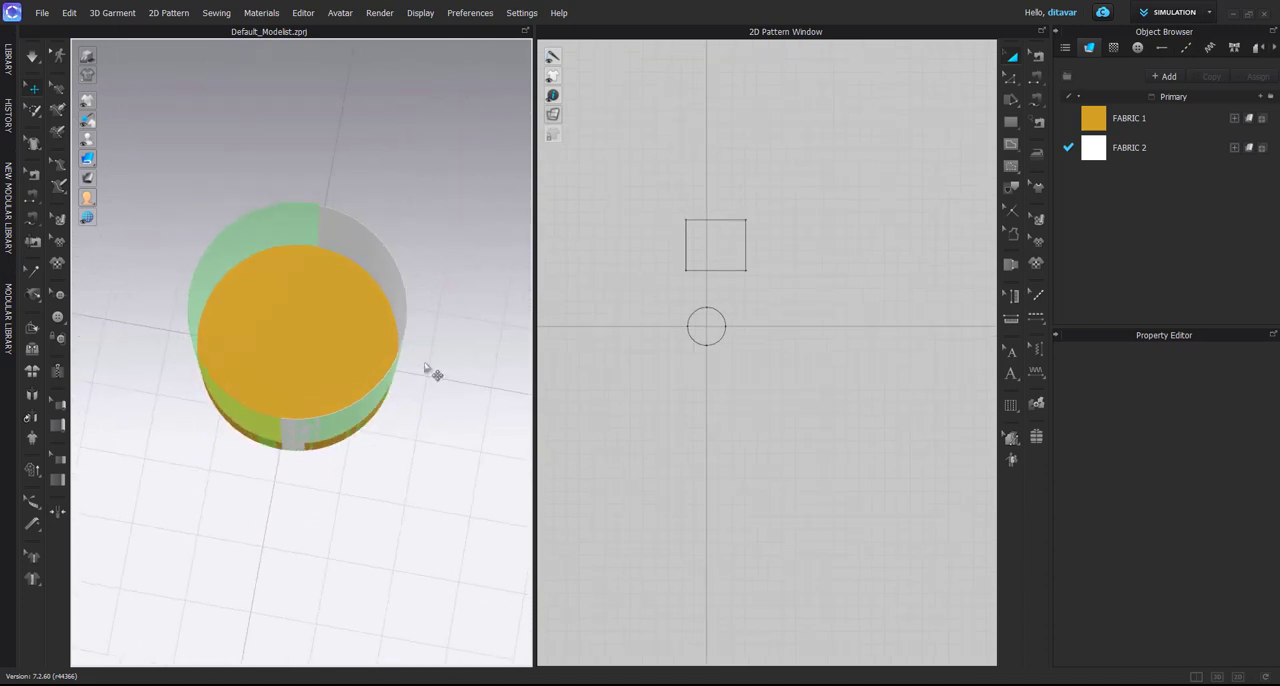
click(256, 242)
click(126, 139)
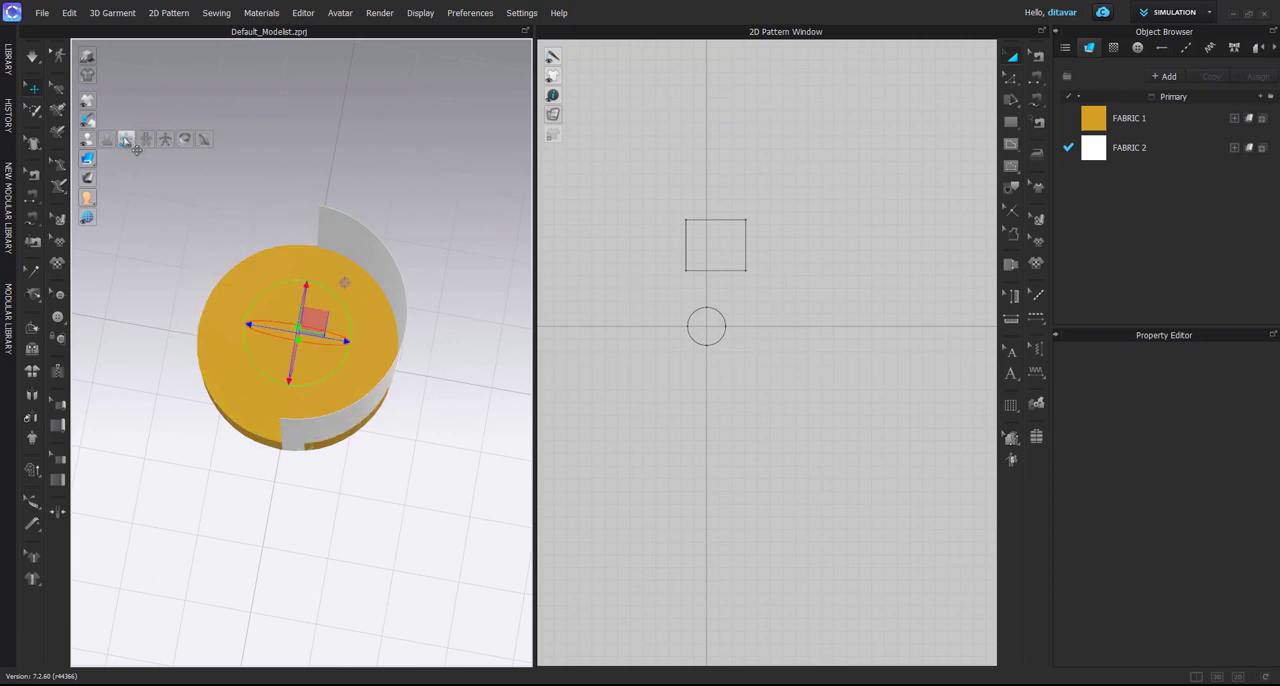
right_drag(280, 188, 268, 109)
right_drag(284, 335, 292, 384)
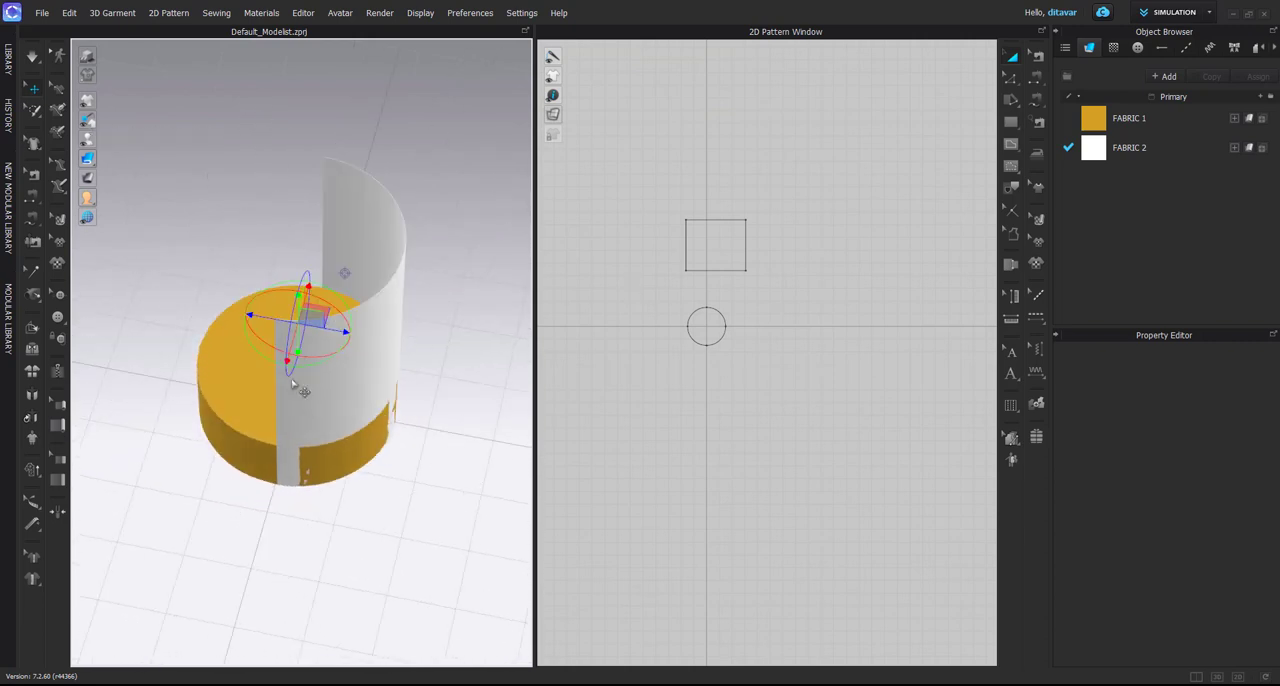
Copy the half-width rectangle and paste one copy on each side of it in the 2D pattern layout
click(728, 451)
scroll(666, 316, down, 2)
click(688, 270)
scroll(692, 273, down, 1)
key(ctrl+c)
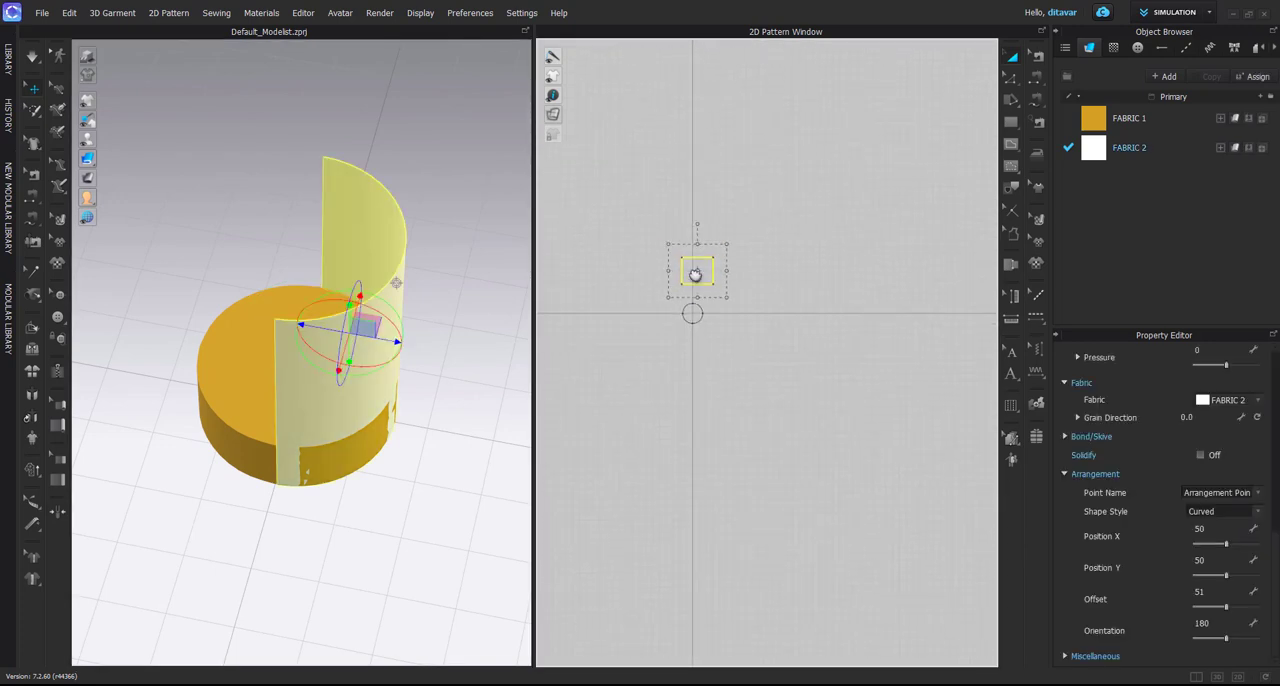
key(ctrl+v)
click(645, 267)
click(703, 273)
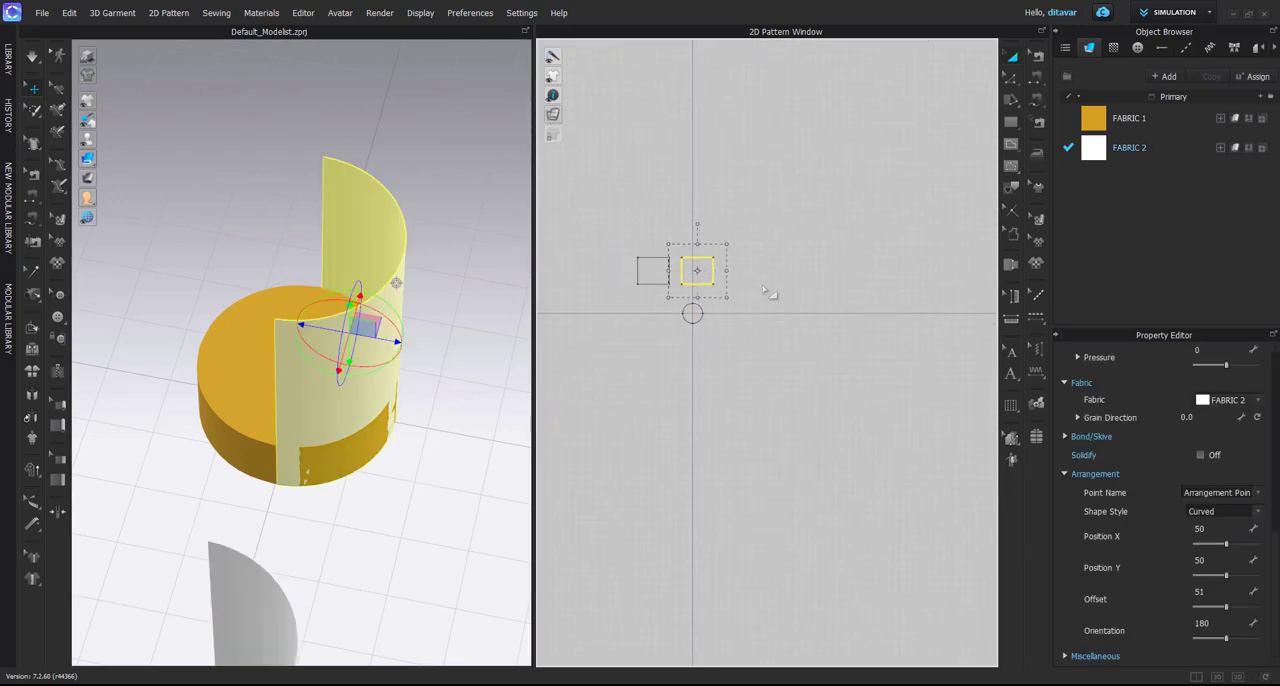
key(ctrl+v)
click(745, 271)
scroll(394, 417, down, 3)
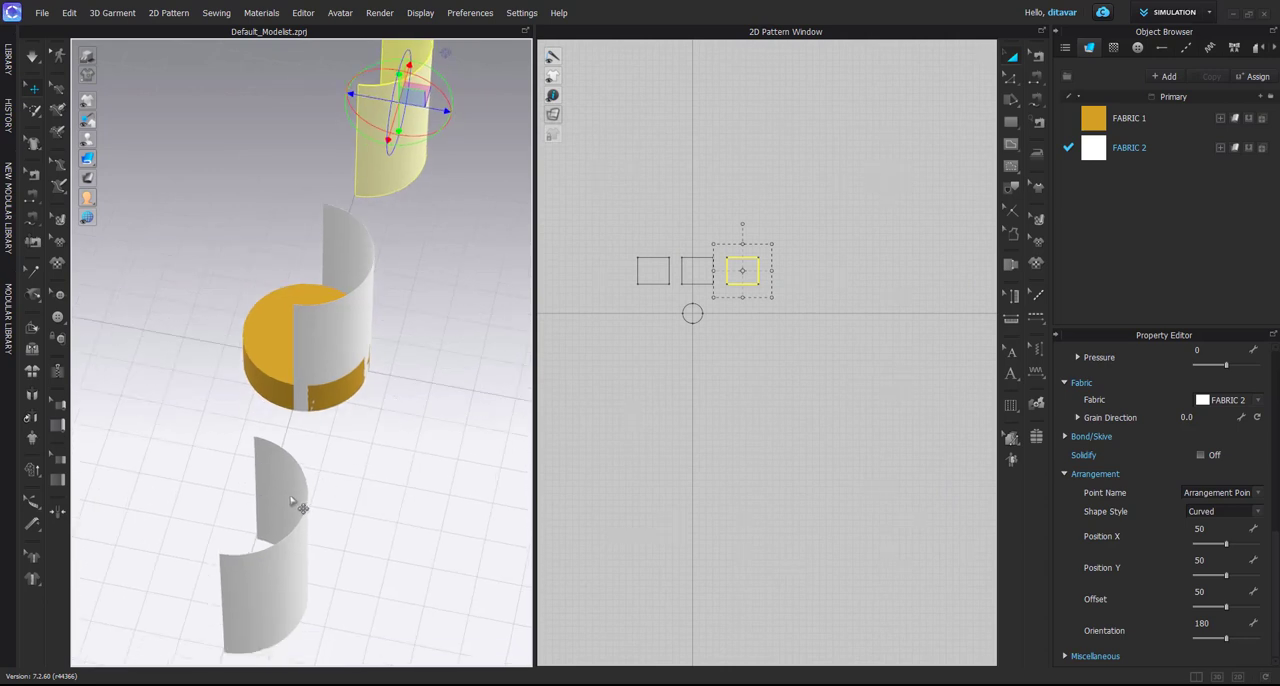
Select both pasted rectangle copies and flatten them with Reset 3D Arrangement (Selected)
key(ctrl+a)
right_click(291, 497)
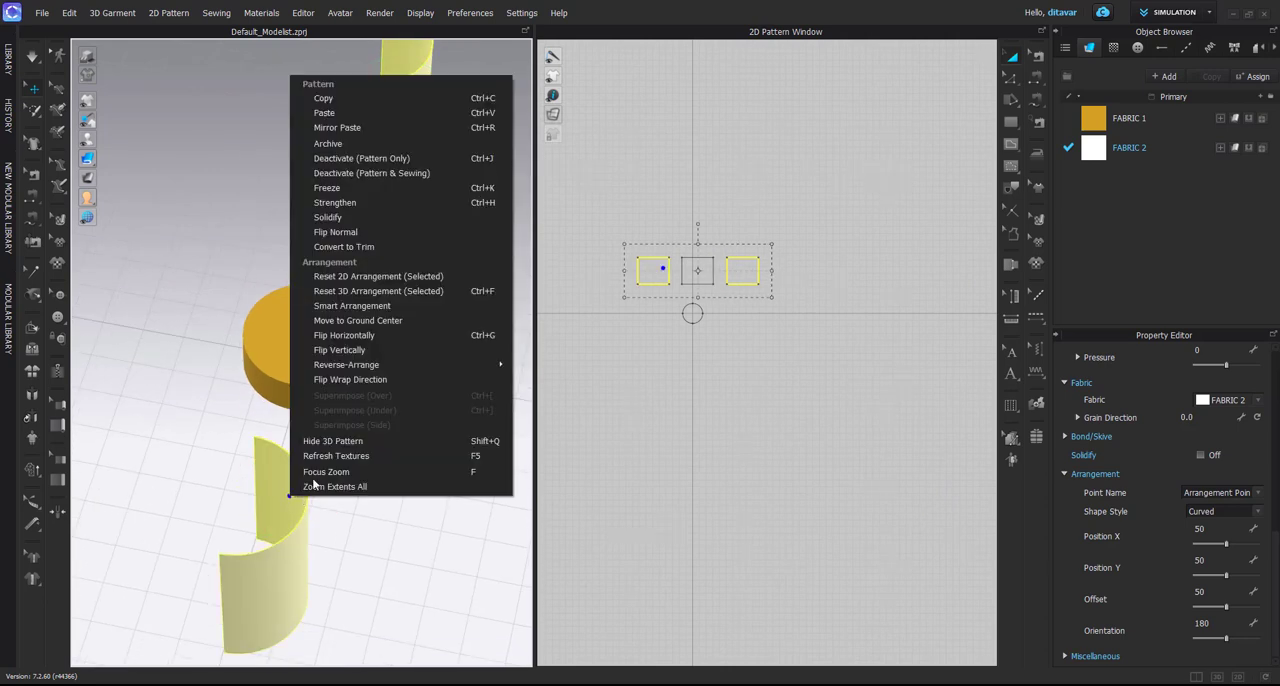
click(378, 276)
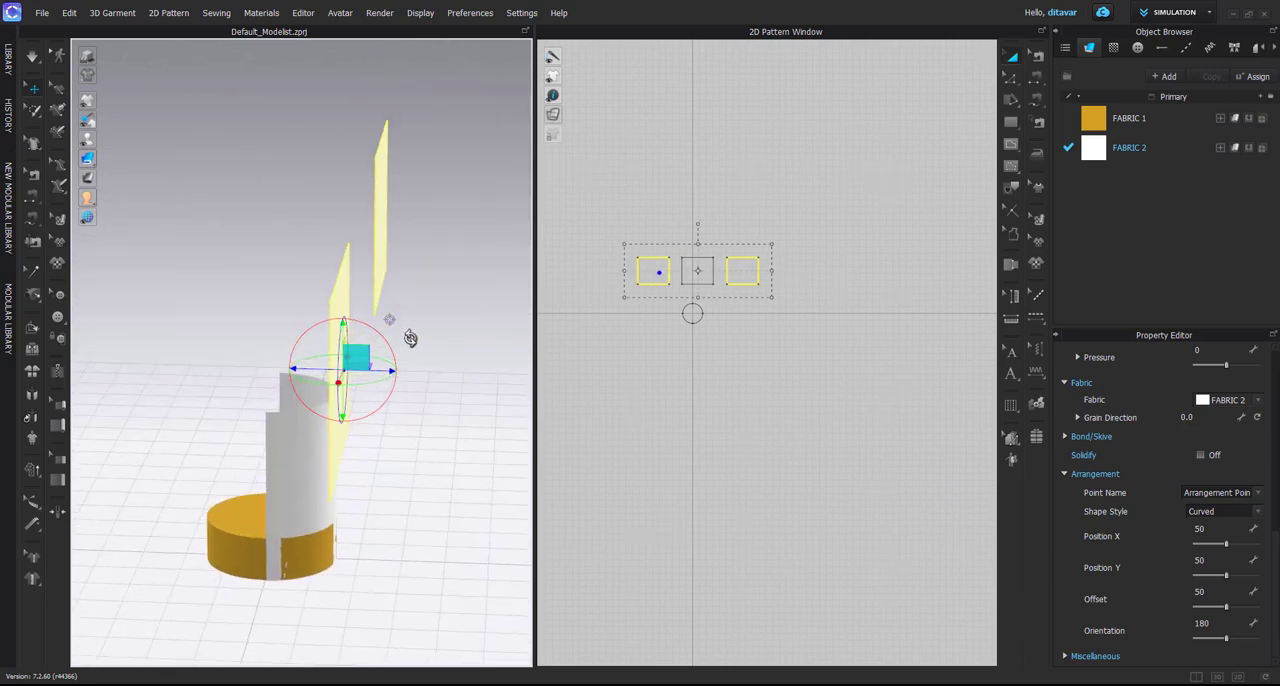
right_drag(410, 338, 290, 311)
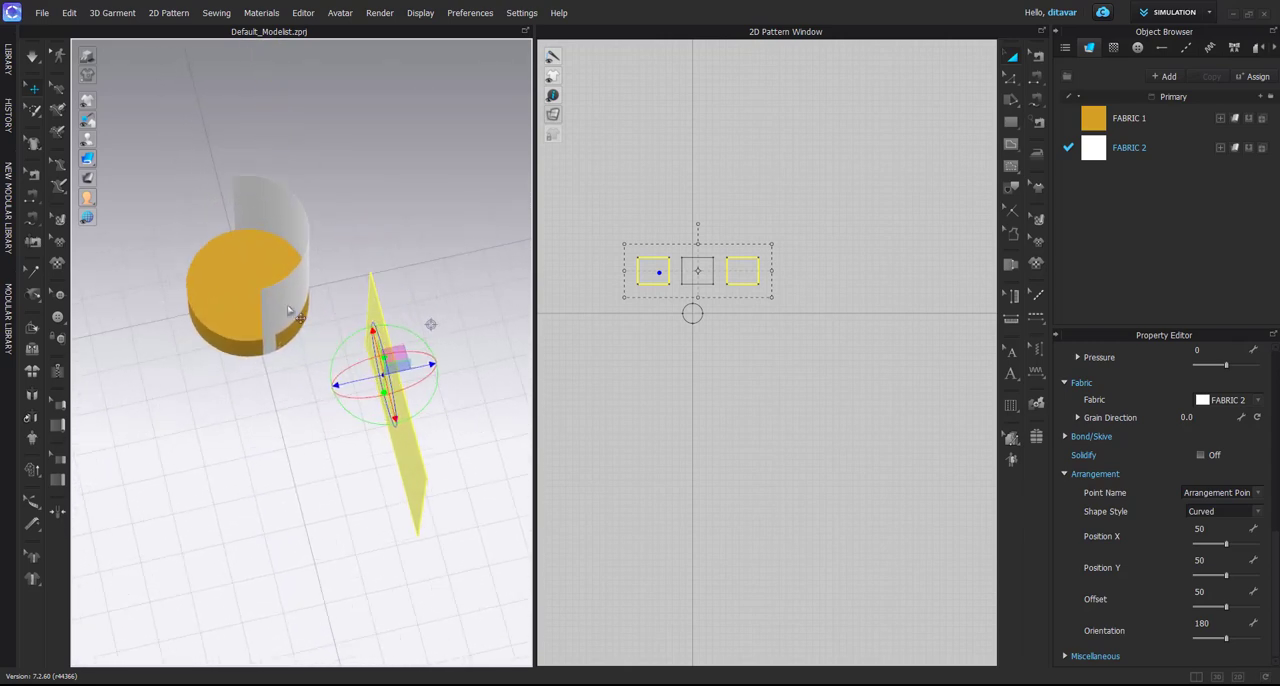
Use World Coordinate for the 3D gizmo and select the flat left-hand rectangle copy
click(267, 320)
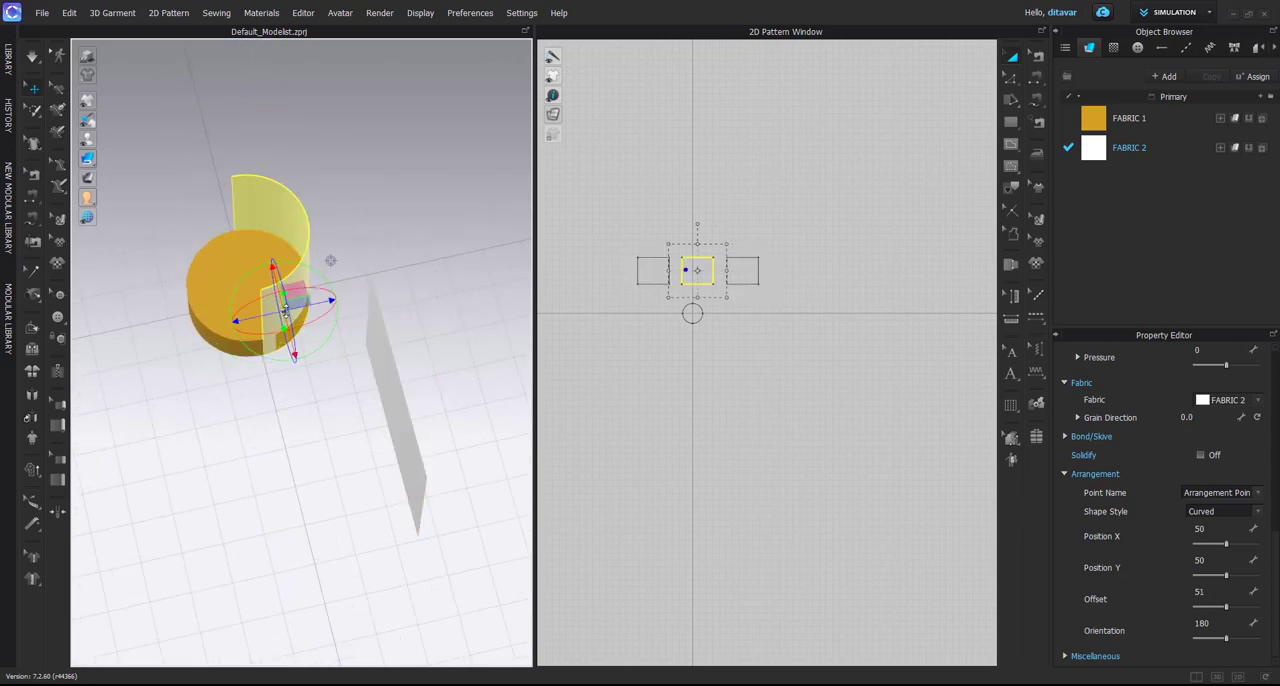
click(386, 361)
right_drag(389, 363, 284, 304)
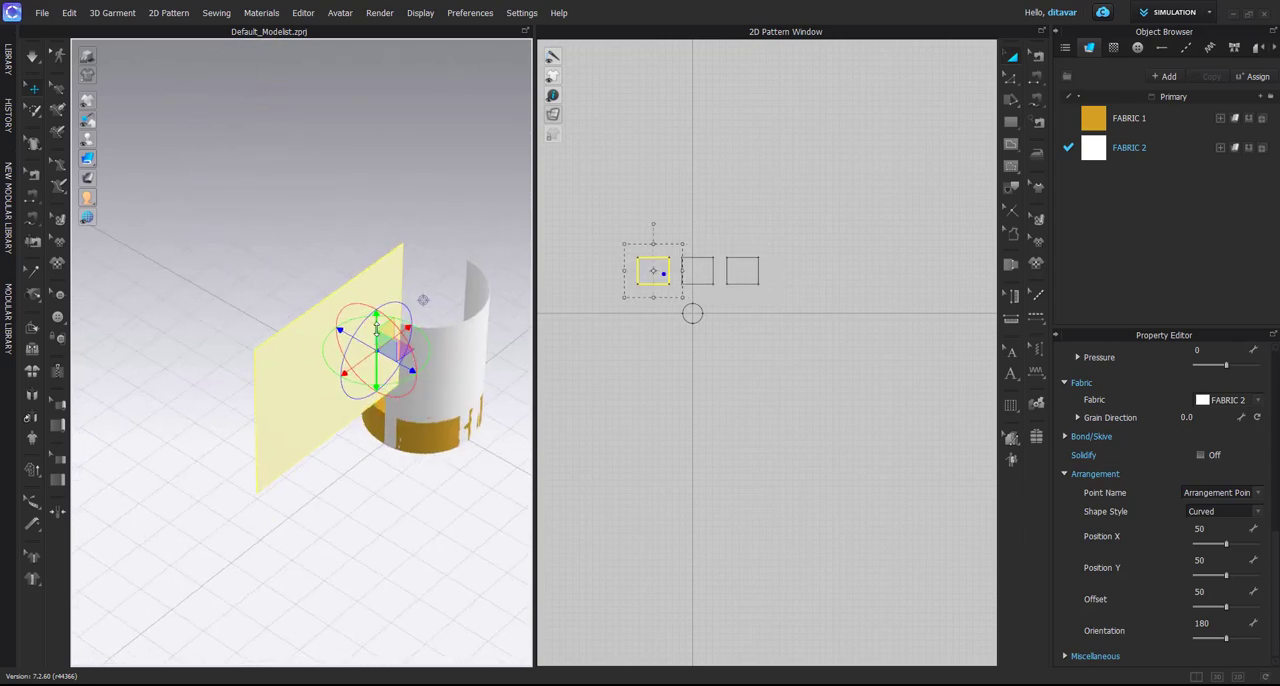
right_drag(376, 330, 327, 339)
right_click(367, 163)
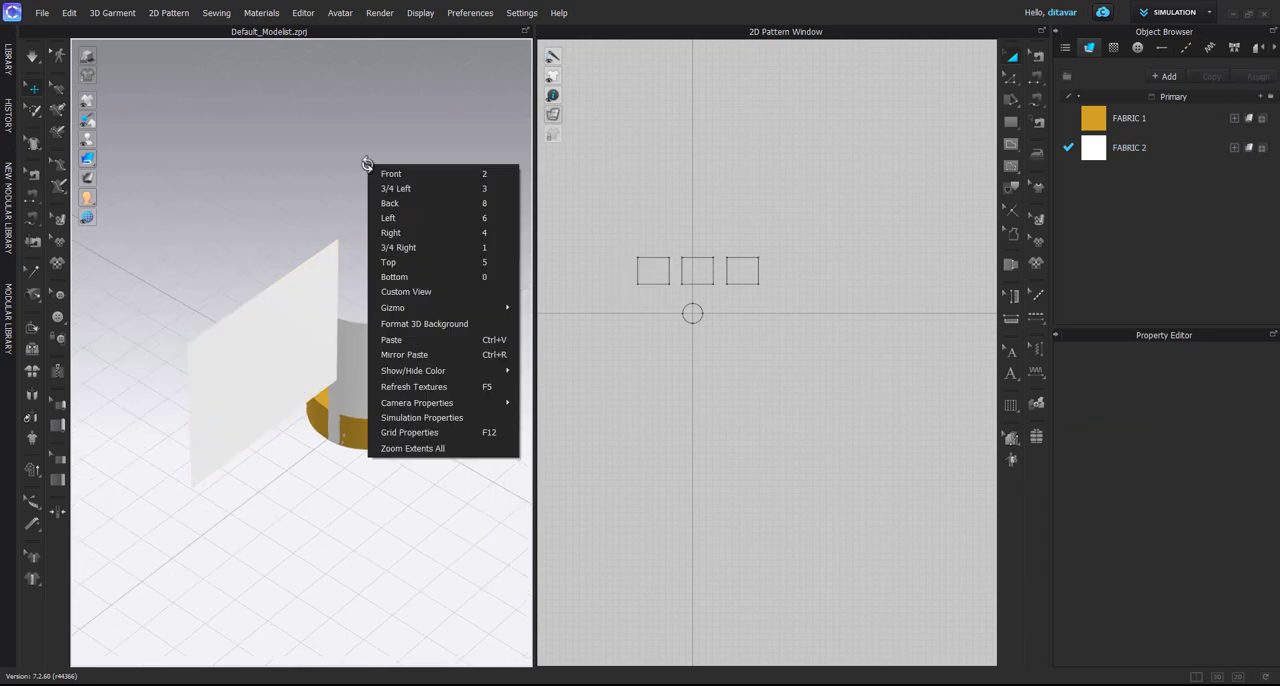
mouse_move(420, 309)
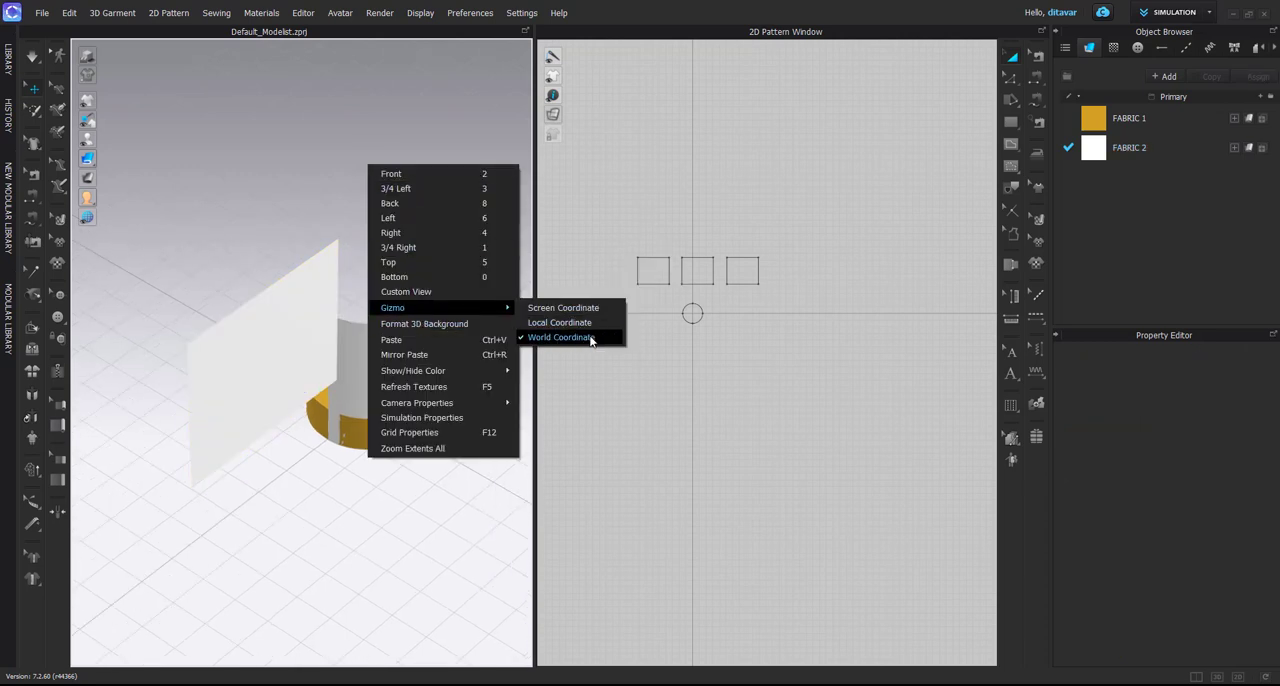
click(336, 366)
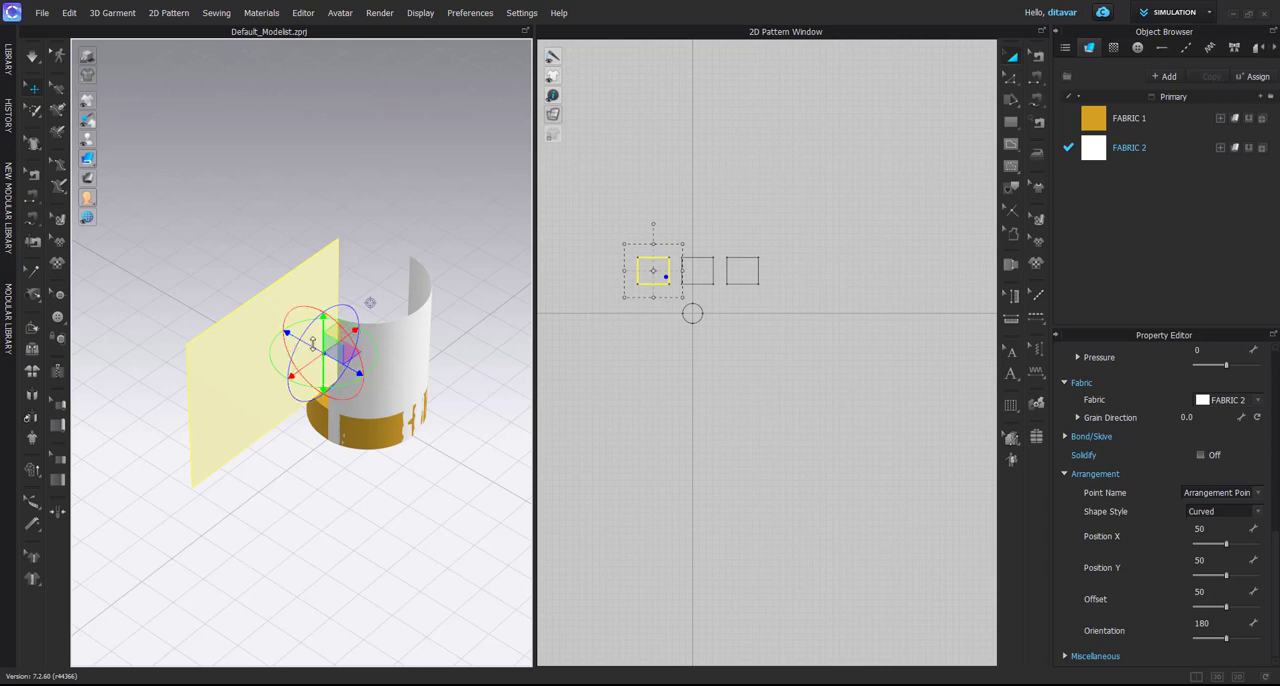
Lower the flat left-hand copy in 3D to about the height of the wrapped rectangle
mouse_move(325, 322)
right_down()
mouse_move(277, 306)
mouse_move(313, 336)
mouse_move(203, 380)
mouse_move(280, 429)
mouse_move(495, 341)
mouse_move(340, 380)
mouse_move(284, 374)
mouse_move(329, 423)
mouse_move(325, 334)
right_up()
drag(324, 311, 348, 503)
right_drag(350, 505, 386, 606)
drag(357, 444, 443, 449)
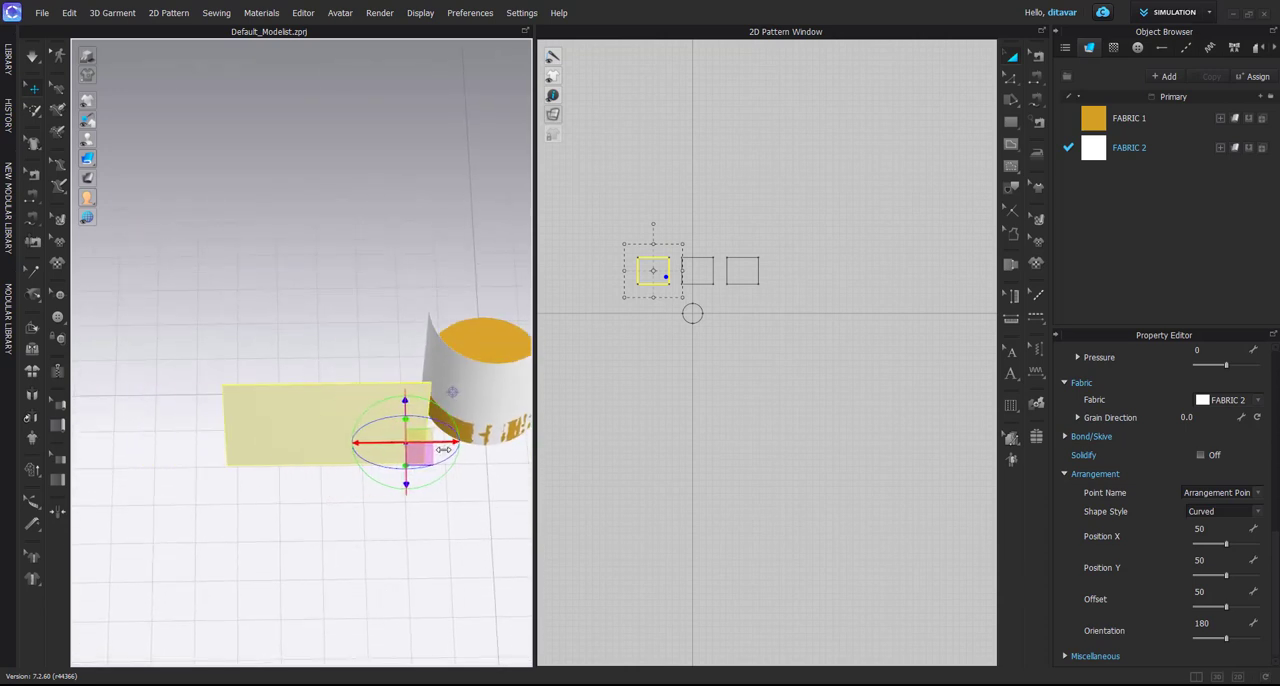
Move the flat copy horizontally in 3D until its end sits close to the wrapped rectangle's open edge
right_drag(443, 449, 433, 441)
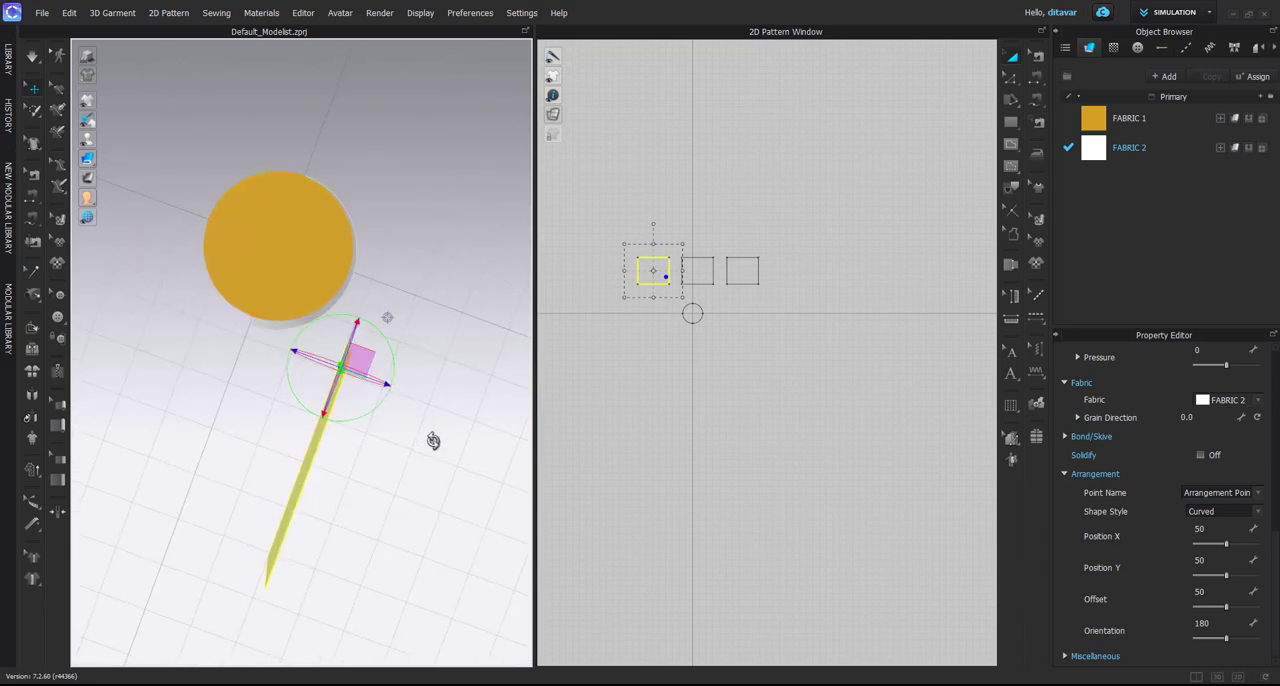
right_drag(362, 368, 308, 313)
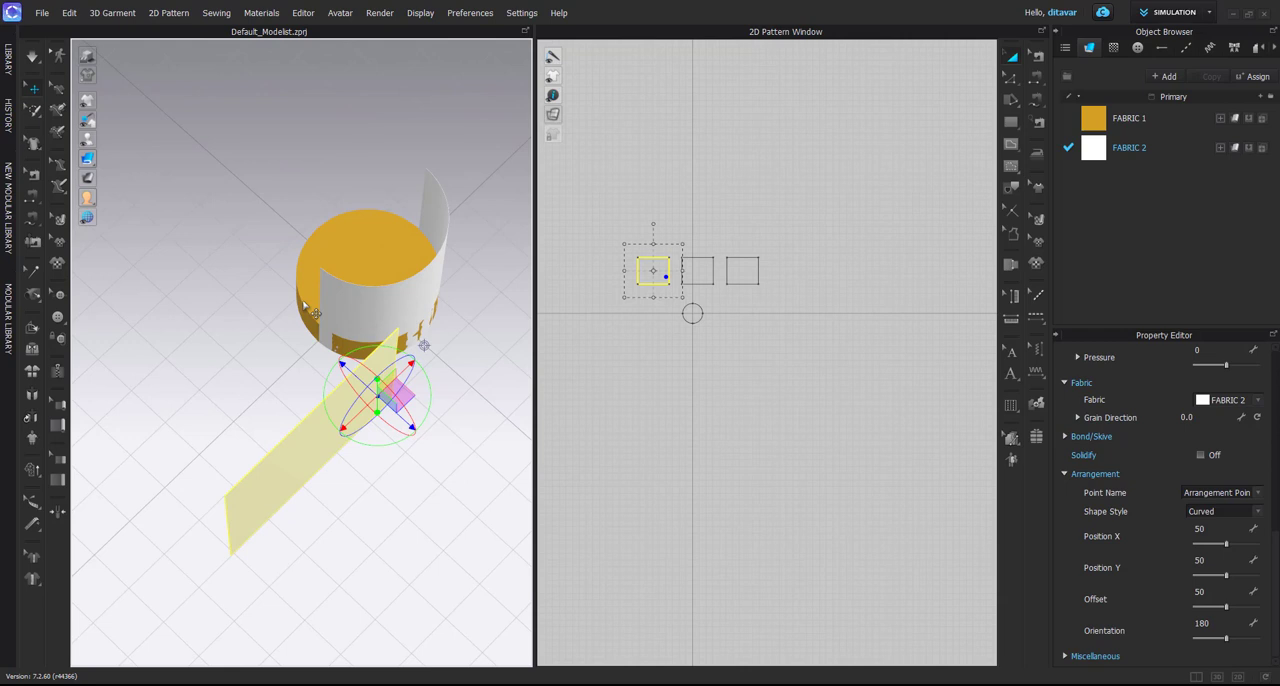
right_drag(315, 308, 255, 279)
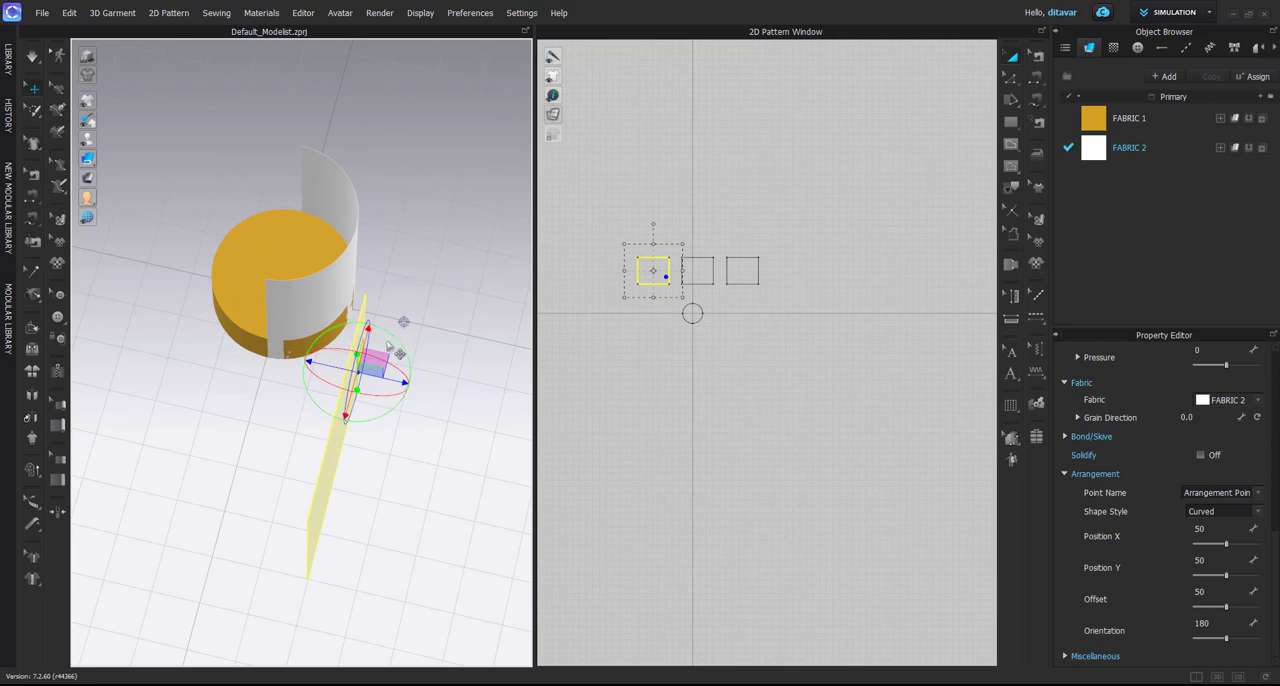
right_drag(363, 346, 264, 293)
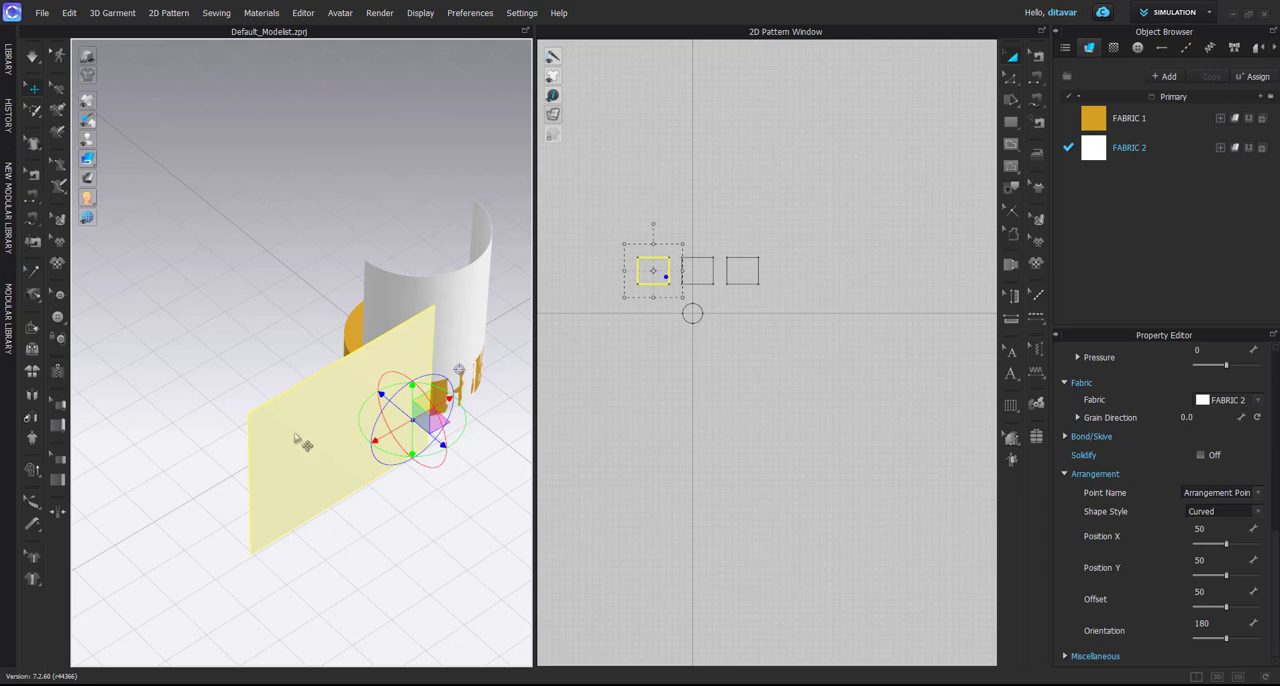
right_drag(306, 437, 336, 322)
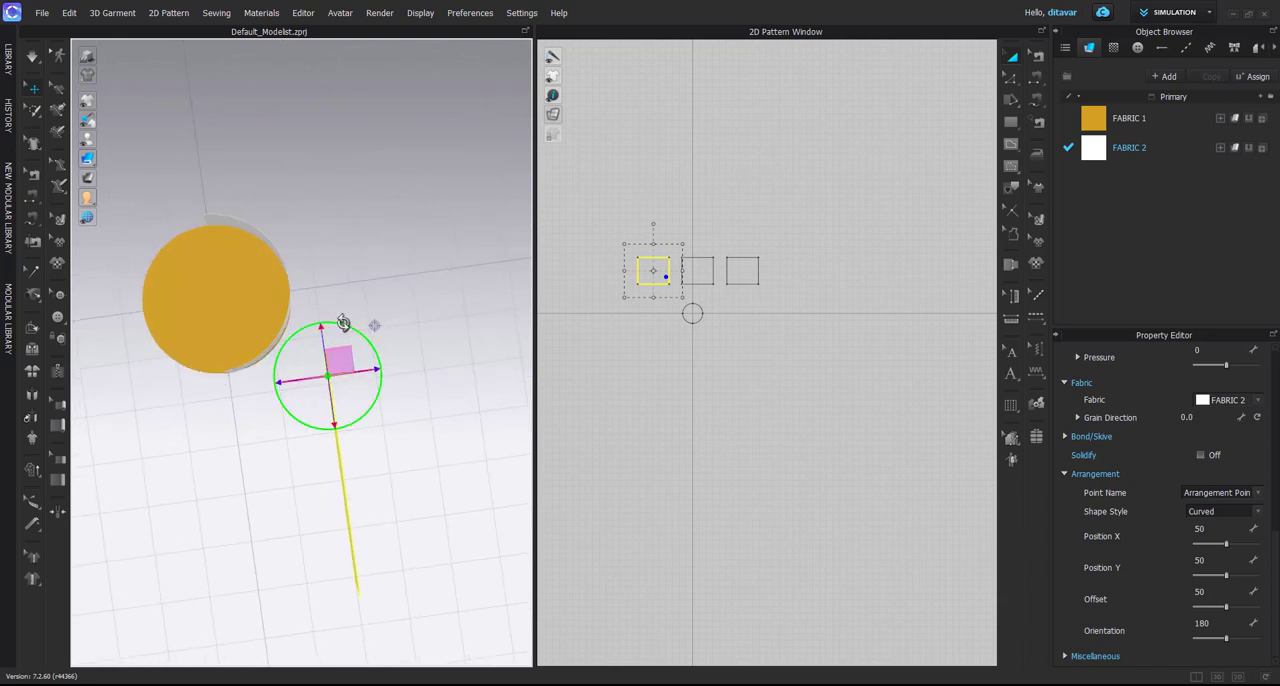
drag(343, 323, 379, 362)
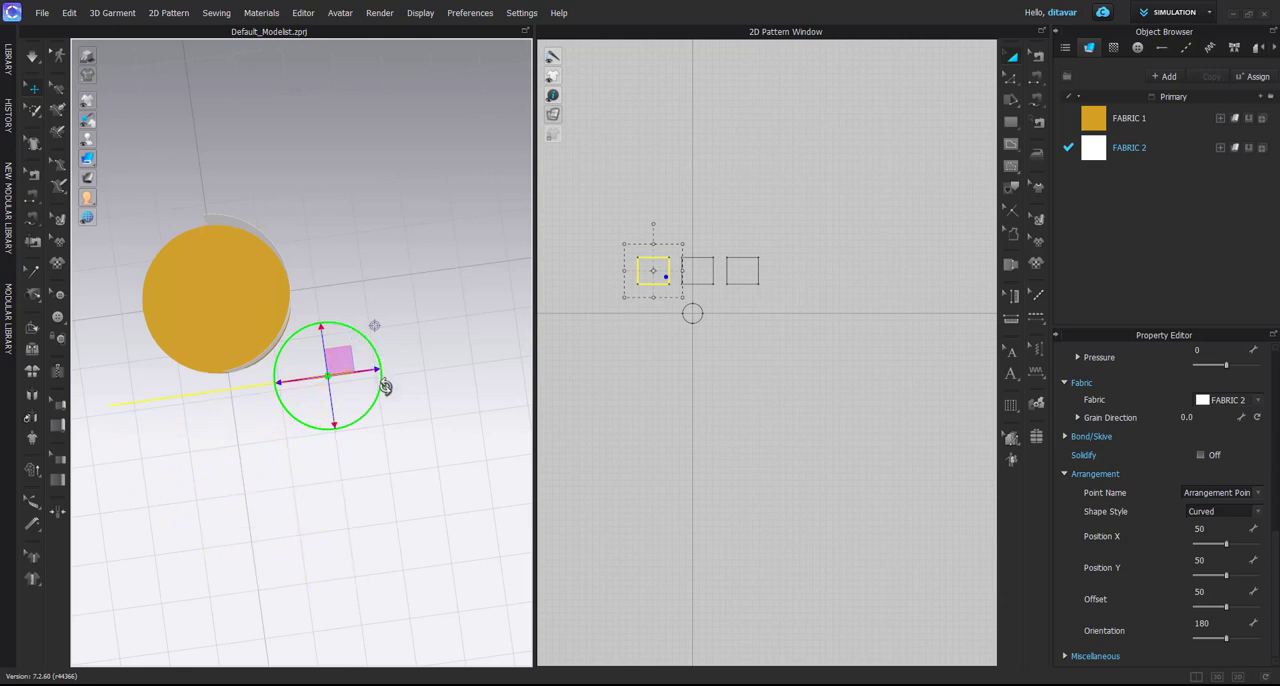
right_drag(385, 386, 314, 409)
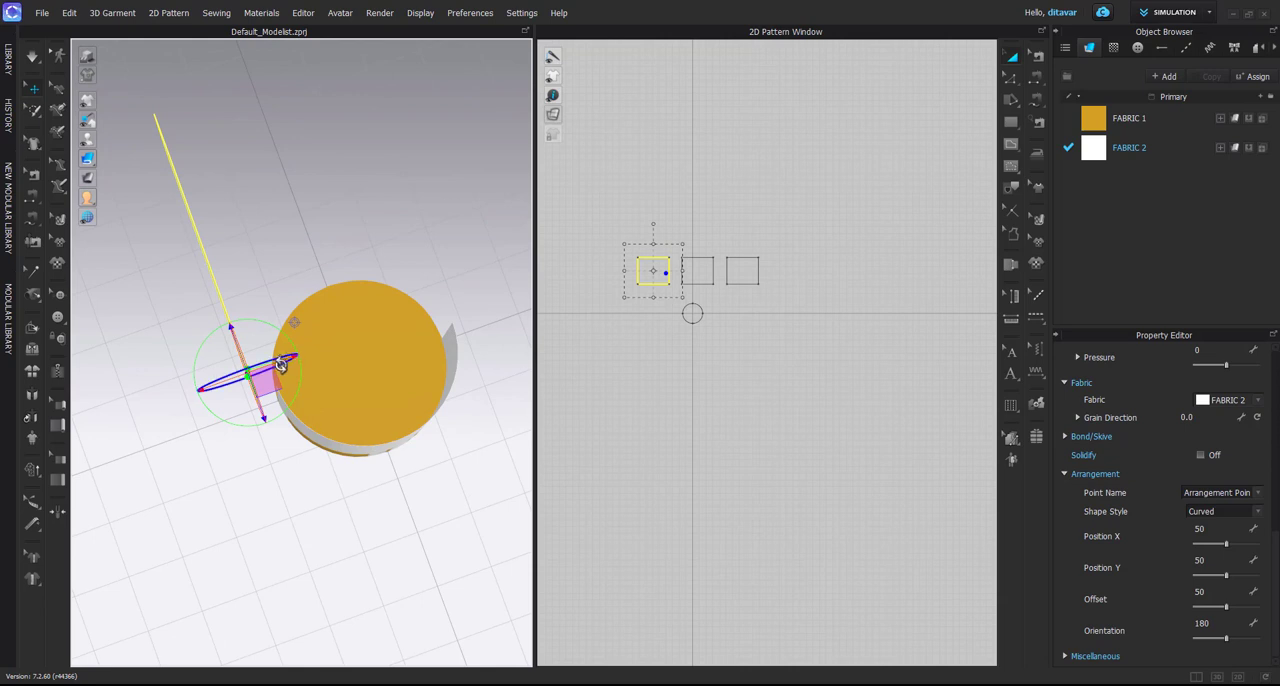
right_drag(303, 354, 337, 243)
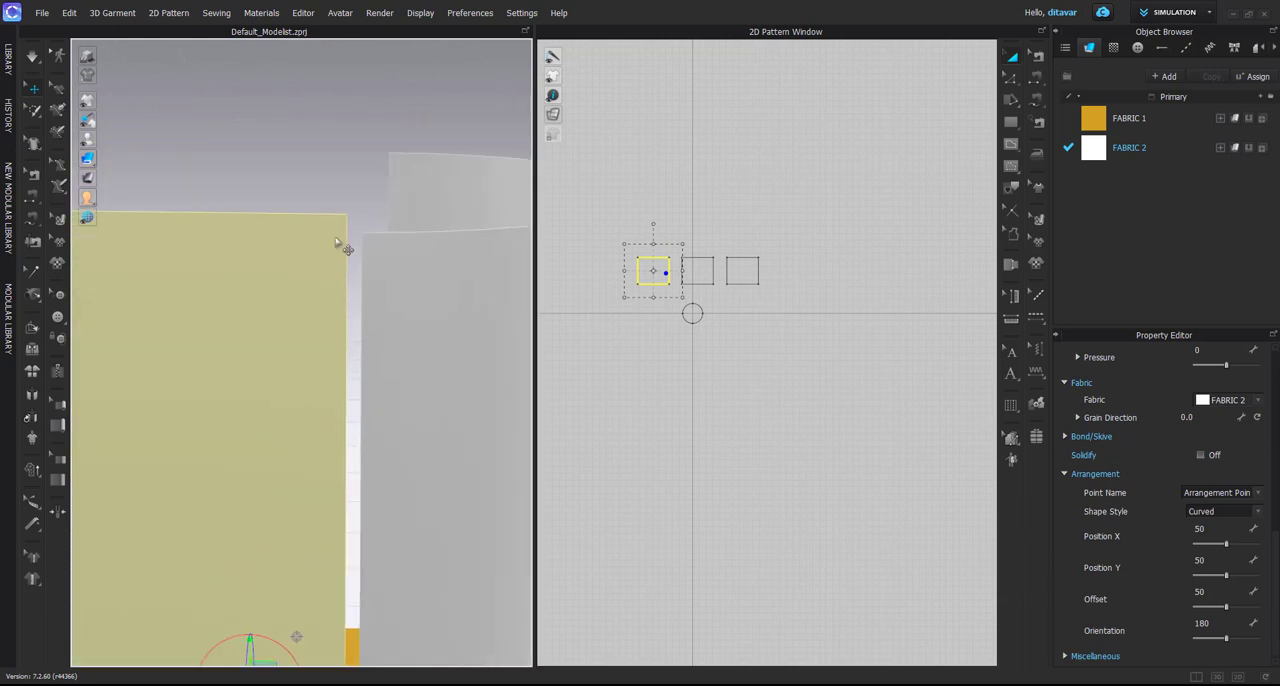
Place the gizmo at the copy's upper corner and align its side edge and height with the wrapped rectangle's edge
click(340, 226)
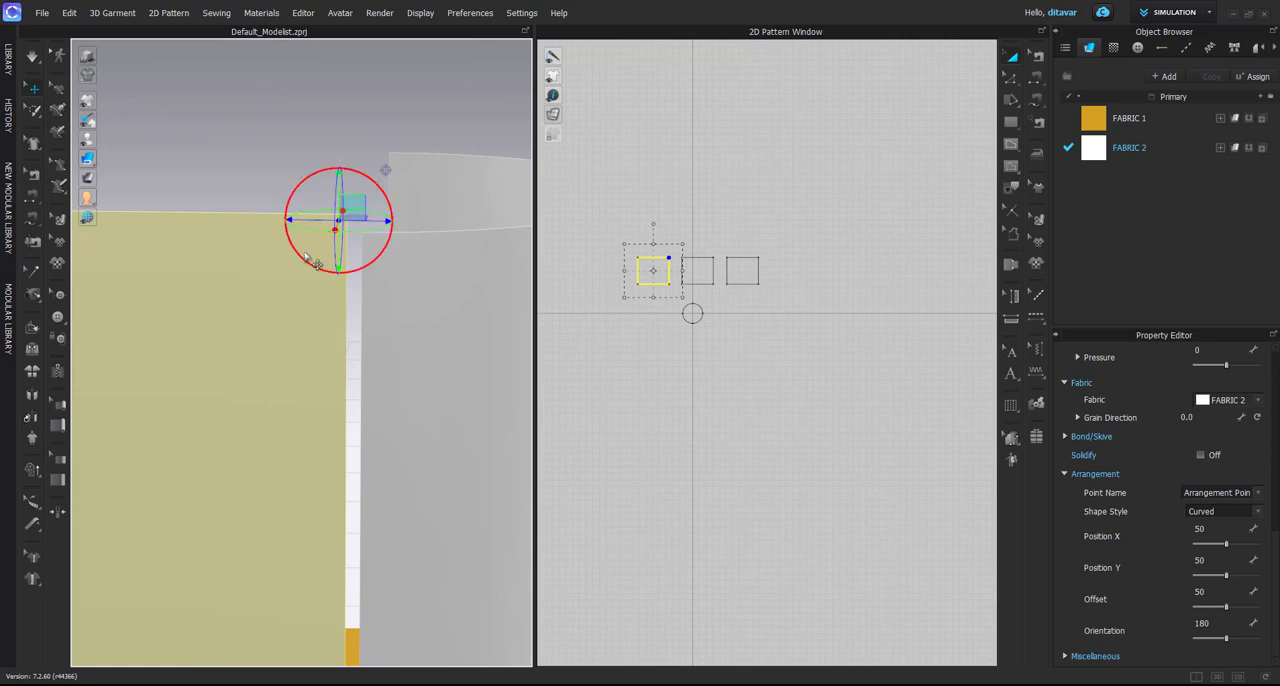
right_drag(304, 256, 307, 345)
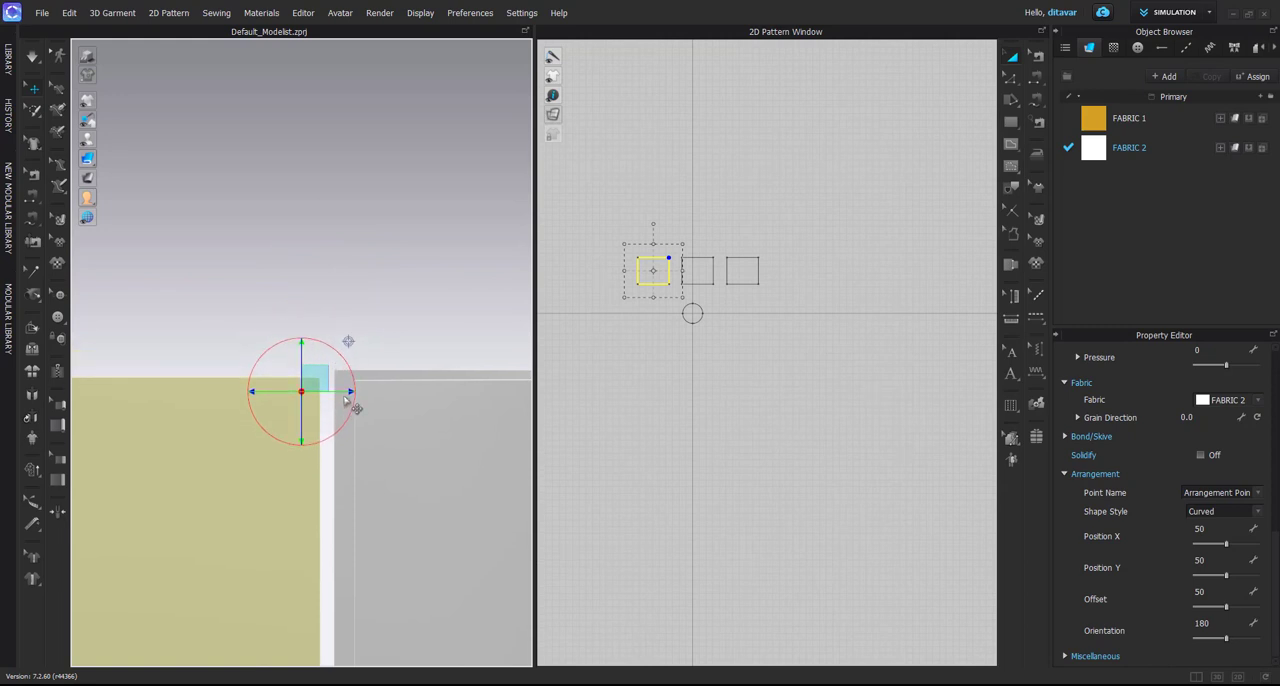
mouse_move(347, 400)
right_down()
mouse_move(313, 396)
mouse_move(389, 396)
mouse_move(378, 407)
mouse_move(389, 420)
mouse_move(330, 409)
mouse_move(327, 389)
right_up()
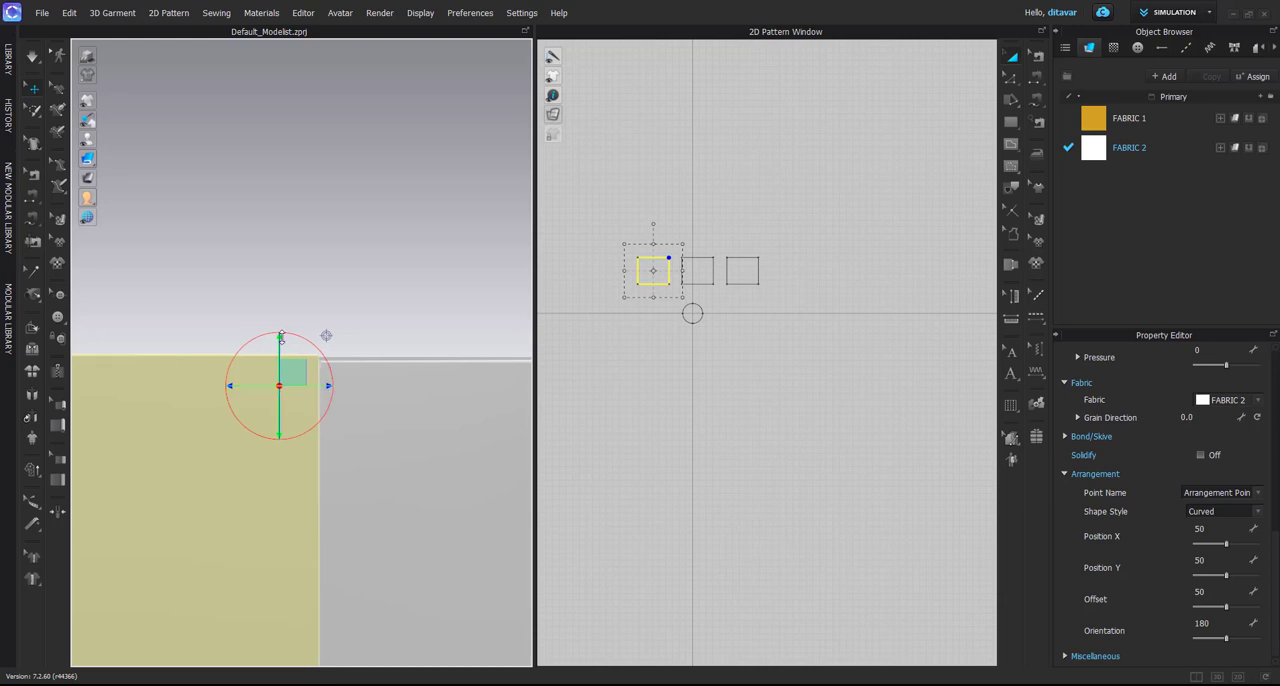
drag(284, 340, 284, 347)
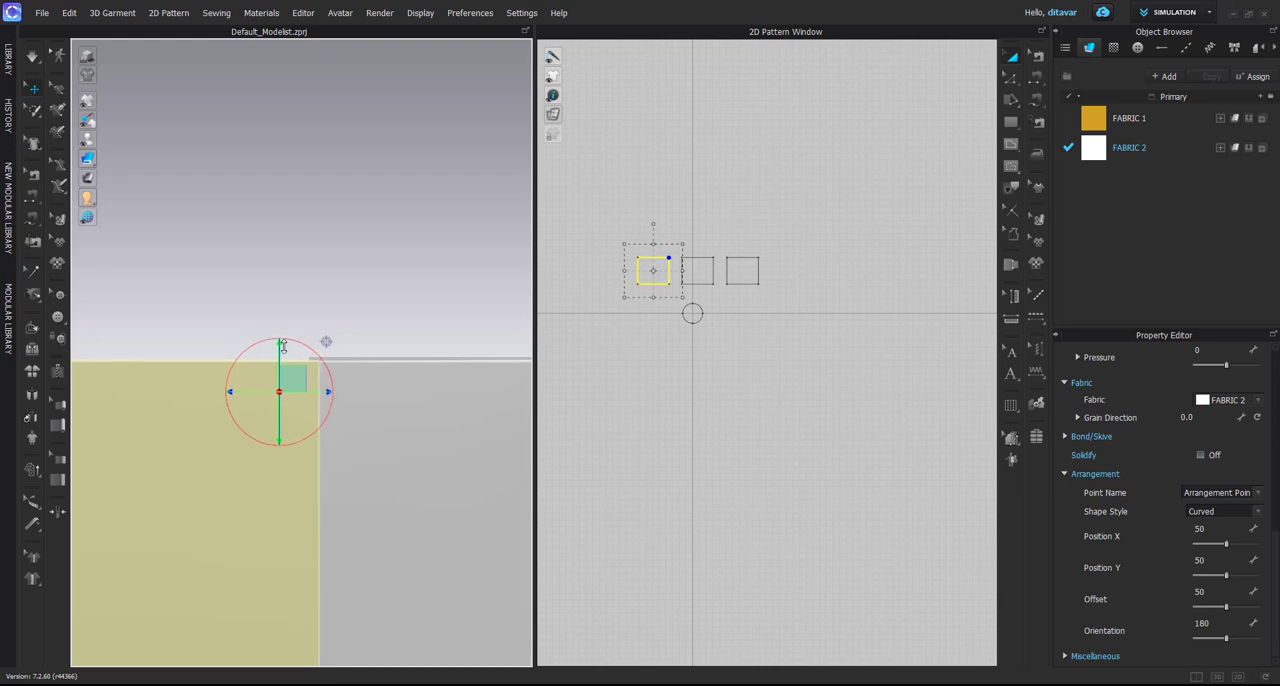
right_drag(284, 345, 340, 414)
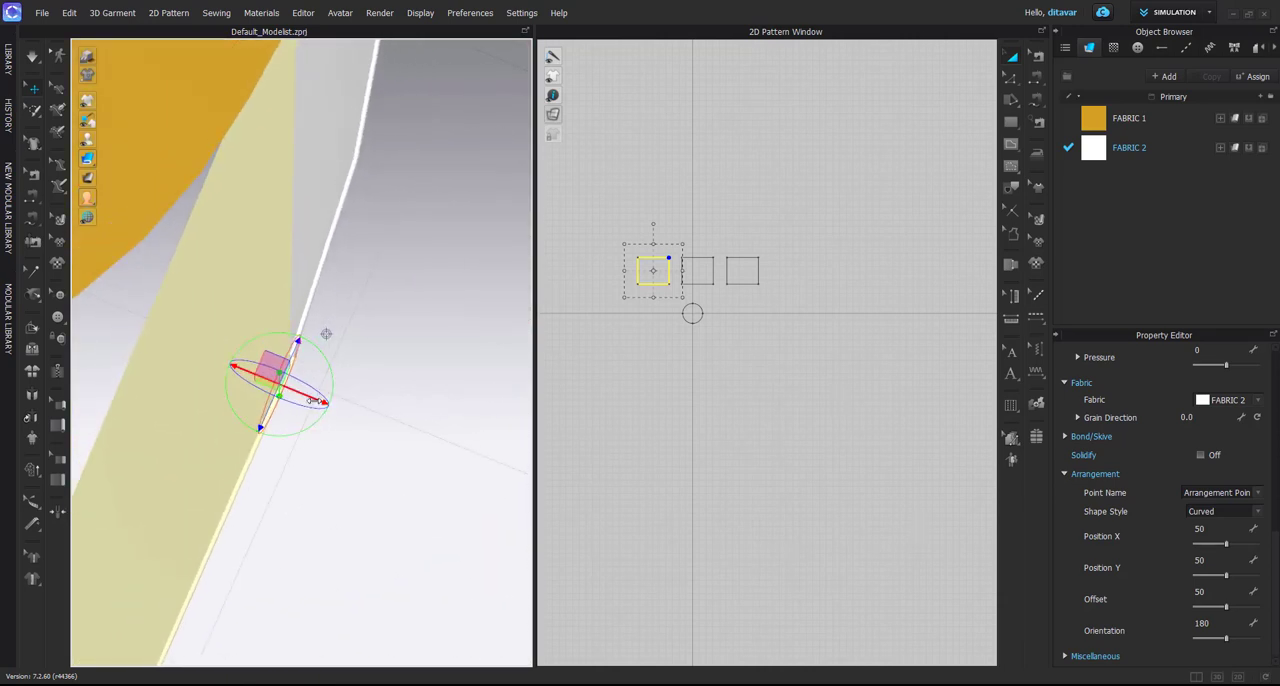
right_drag(326, 333, 376, 496)
right_drag(369, 459, 144, 330)
Merge the left-hand copy with the middle rectangle along their facing vertical edges
scroll(675, 270, up, 5)
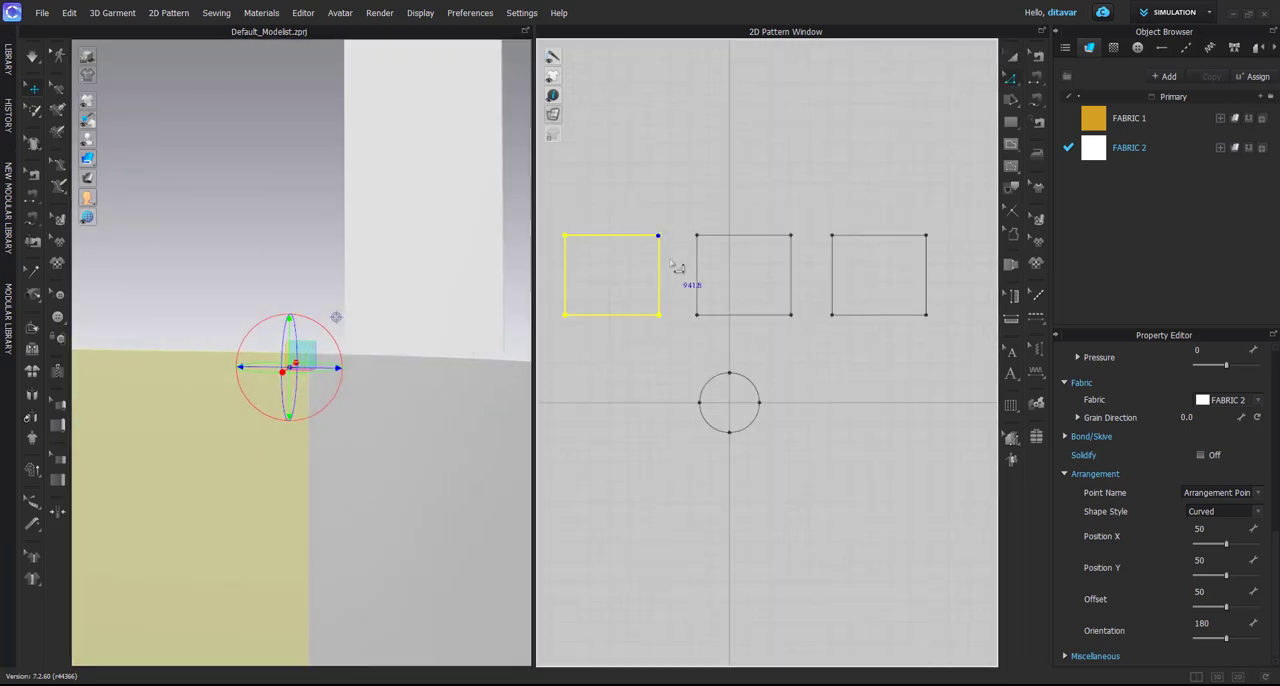
click(660, 268)
shift+click(697, 268)
right_click(698, 258)
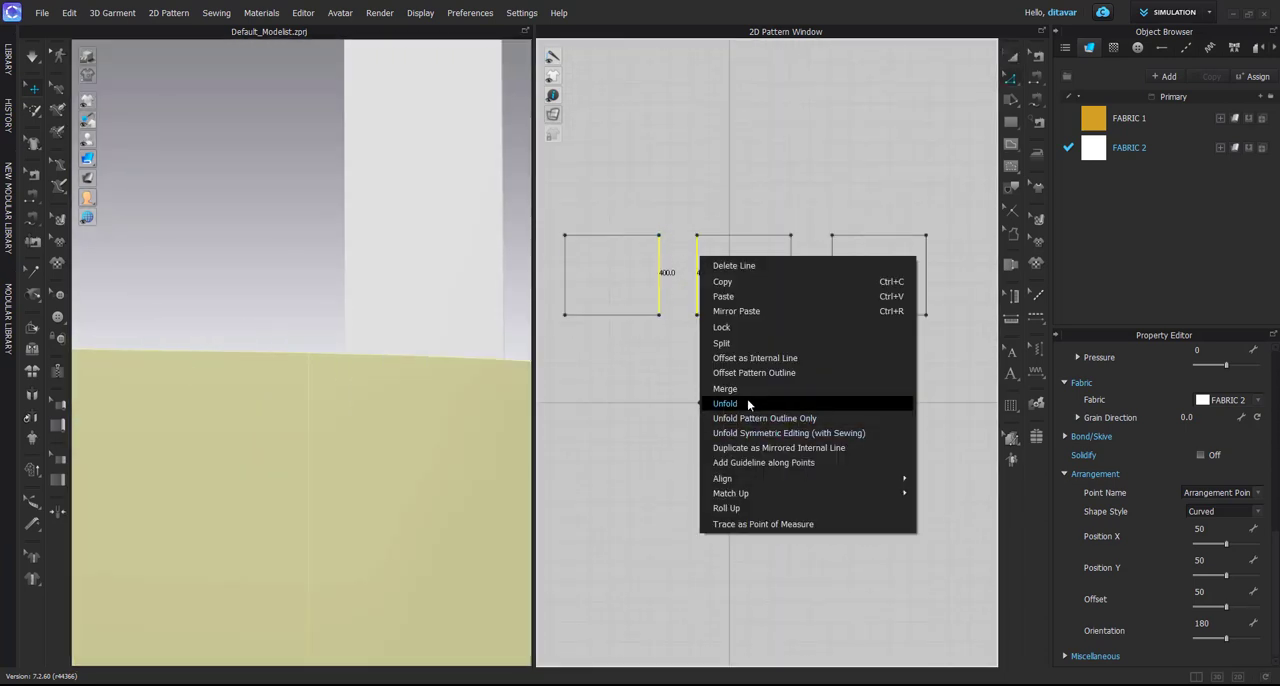
click(725, 388)
click(277, 284)
Examine the merged pattern in 3D from above and from the side, checking how its flat half continues from the curved half
scroll(300, 400, down, 5)
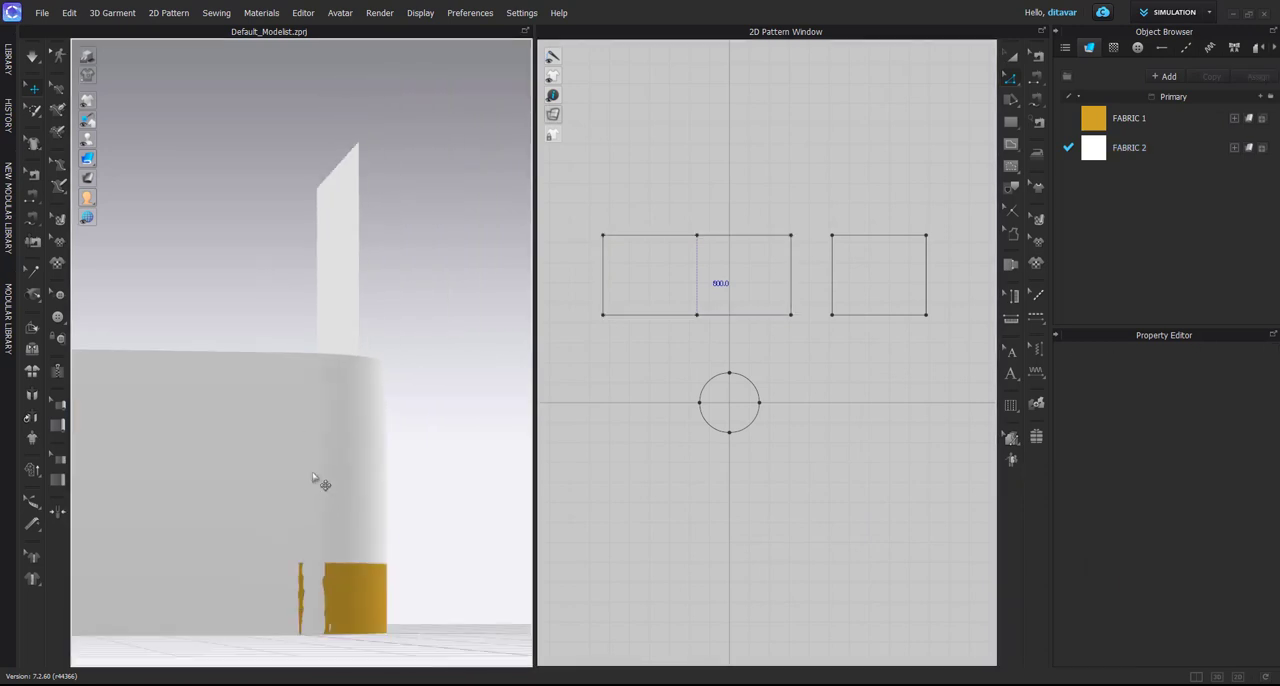
click(337, 409)
right_drag(337, 409, 384, 341)
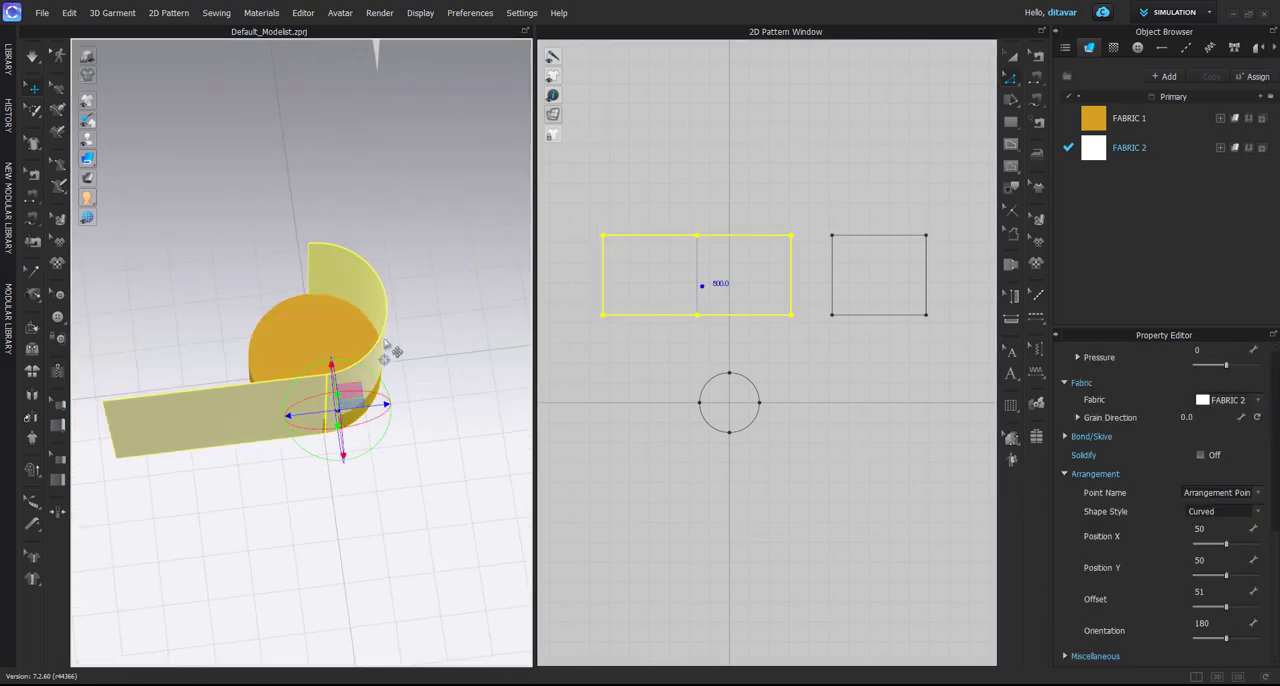
click(297, 537)
click(305, 397)
right_drag(305, 397, 292, 442)
click(391, 519)
click(367, 407)
right_drag(367, 407, 387, 433)
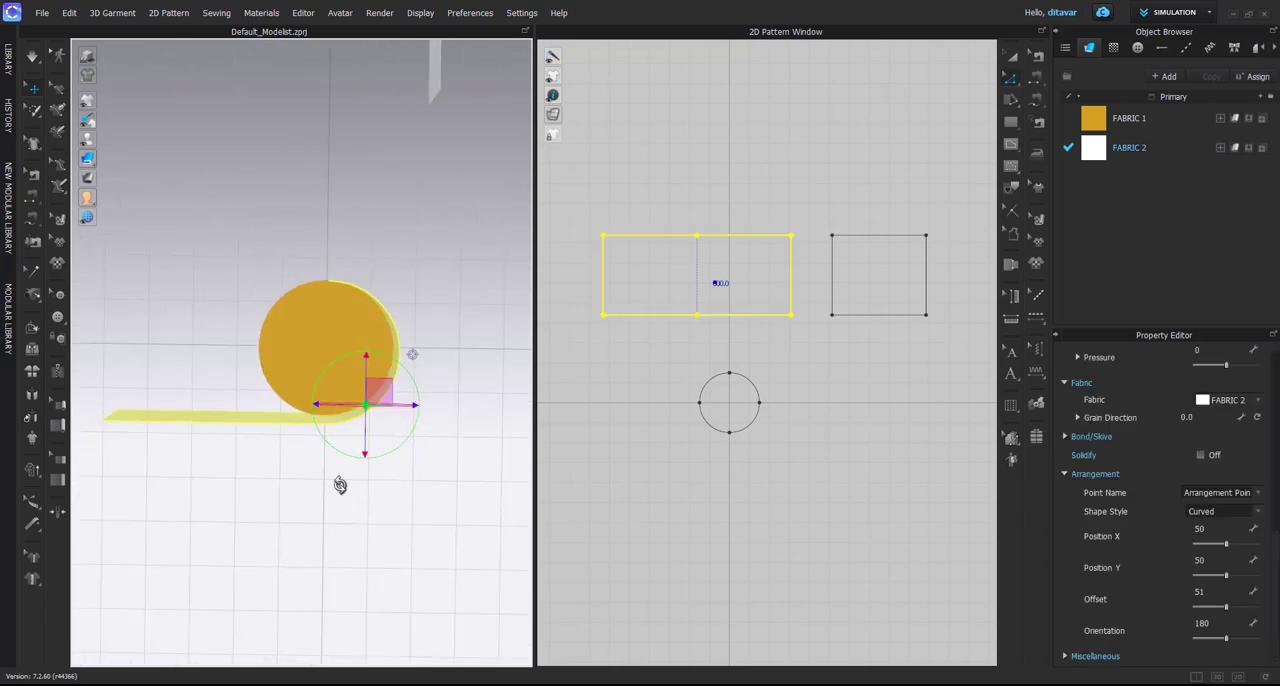
right_drag(340, 485, 335, 445)
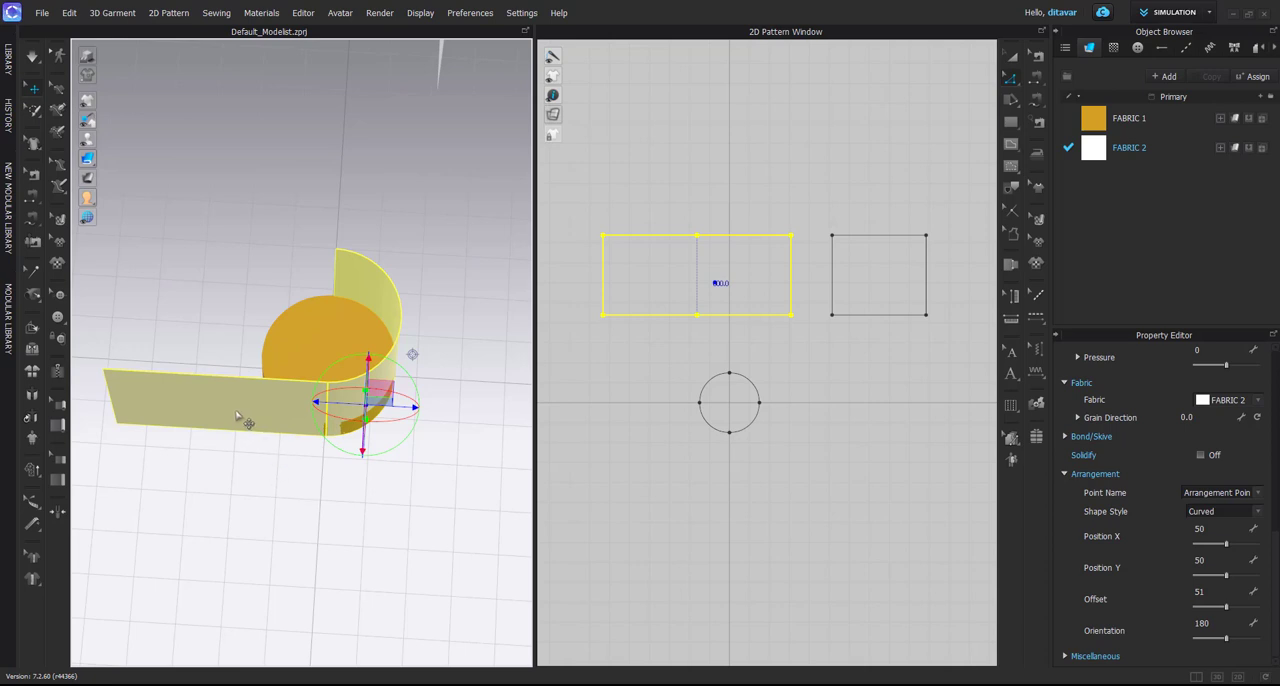
right_drag(237, 416, 228, 429)
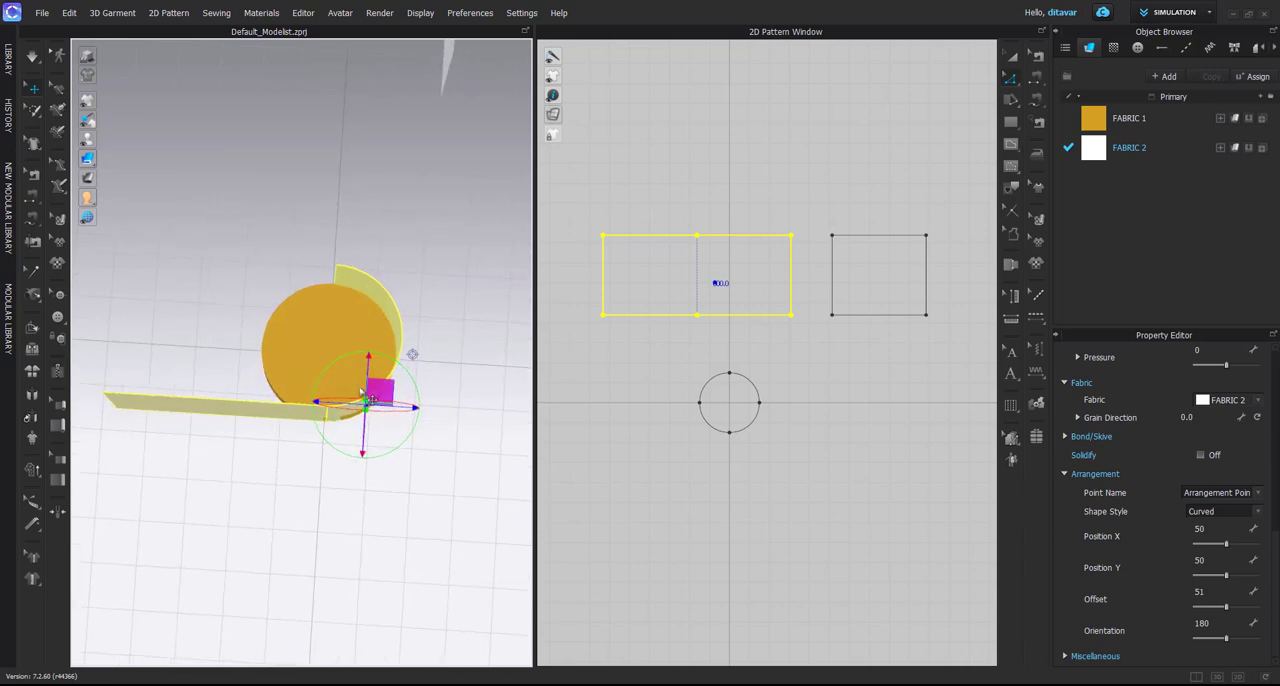
right_drag(362, 392, 301, 355)
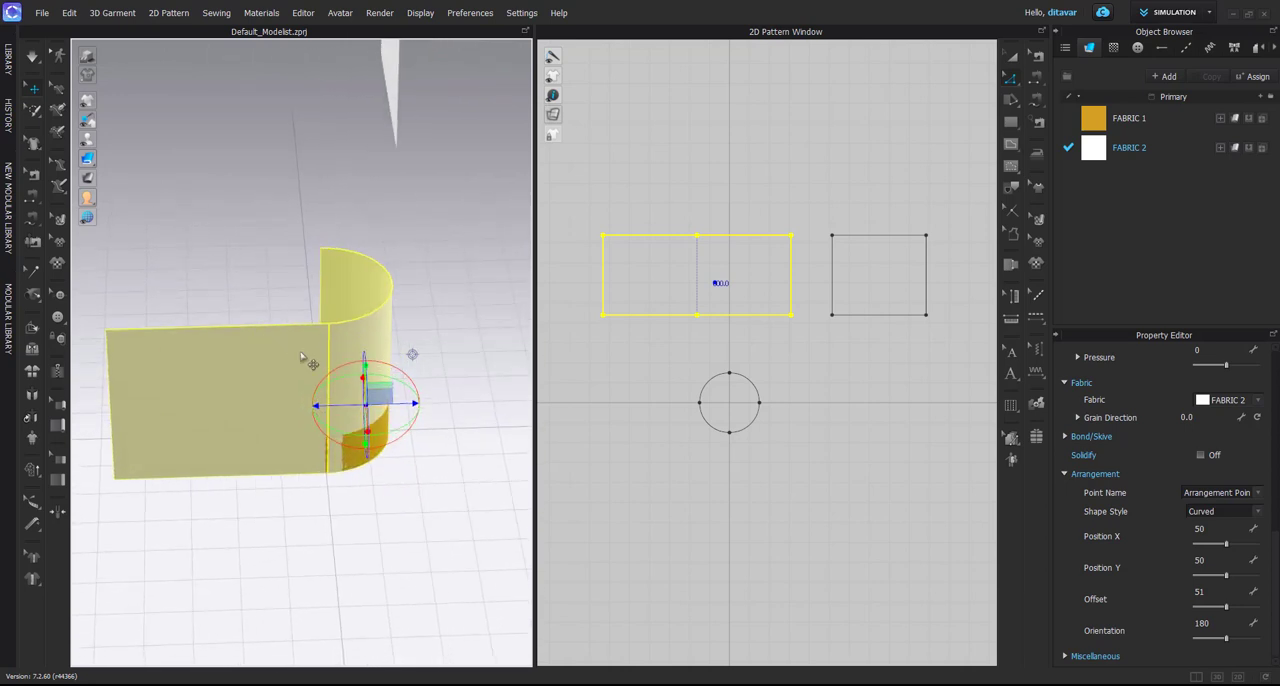
Turn the separate flat copy about its vertical axis in 3D and move it sideways to the disc
right_drag(190, 471, 425, 330)
click(350, 455)
click(289, 379)
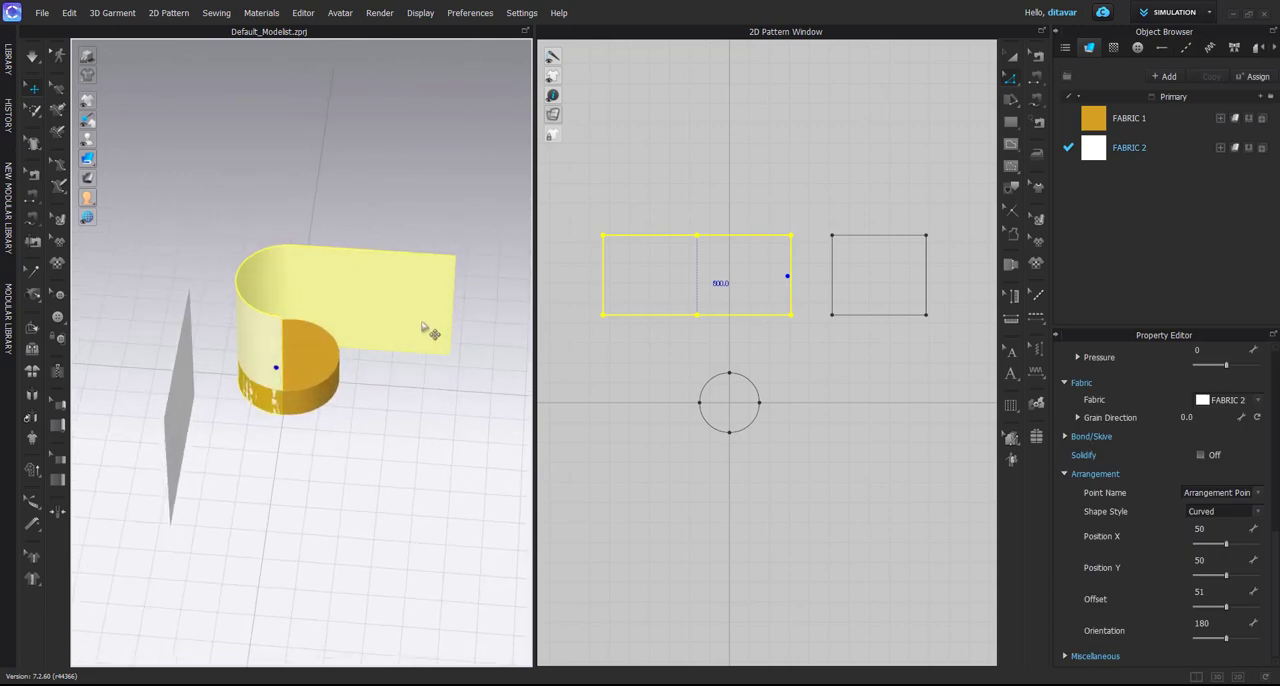
click(190, 398)
right_drag(190, 398, 401, 393)
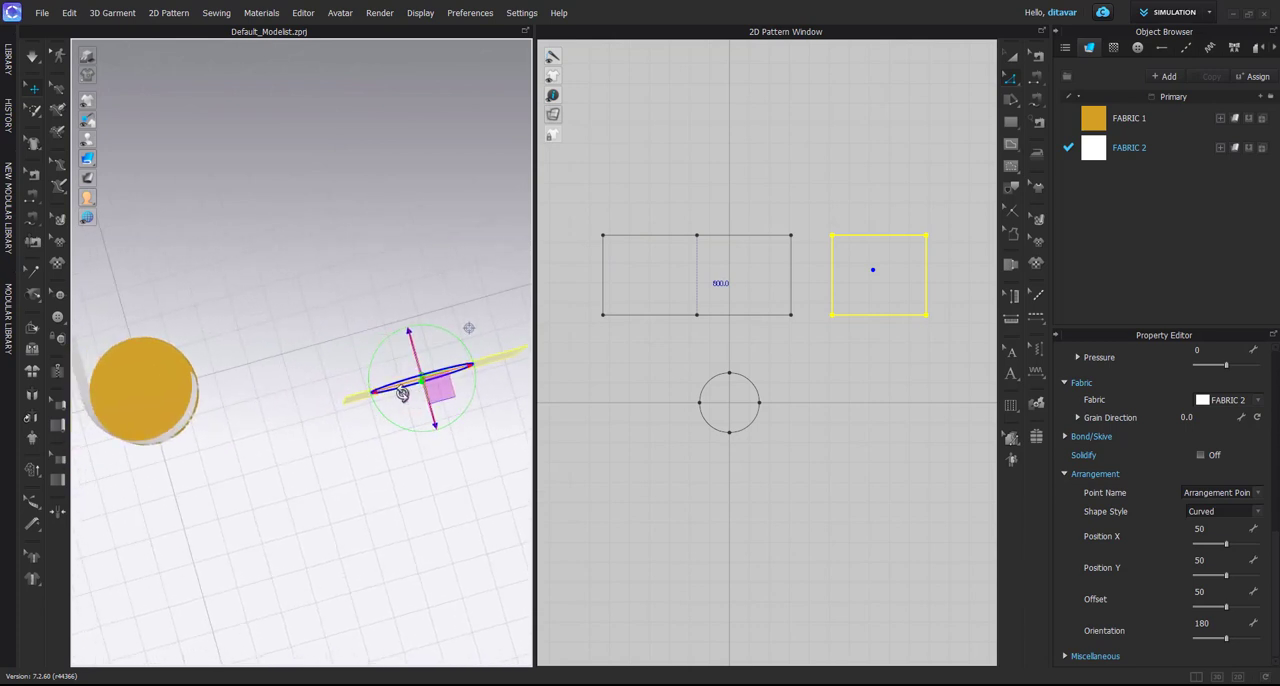
drag(456, 344, 390, 347)
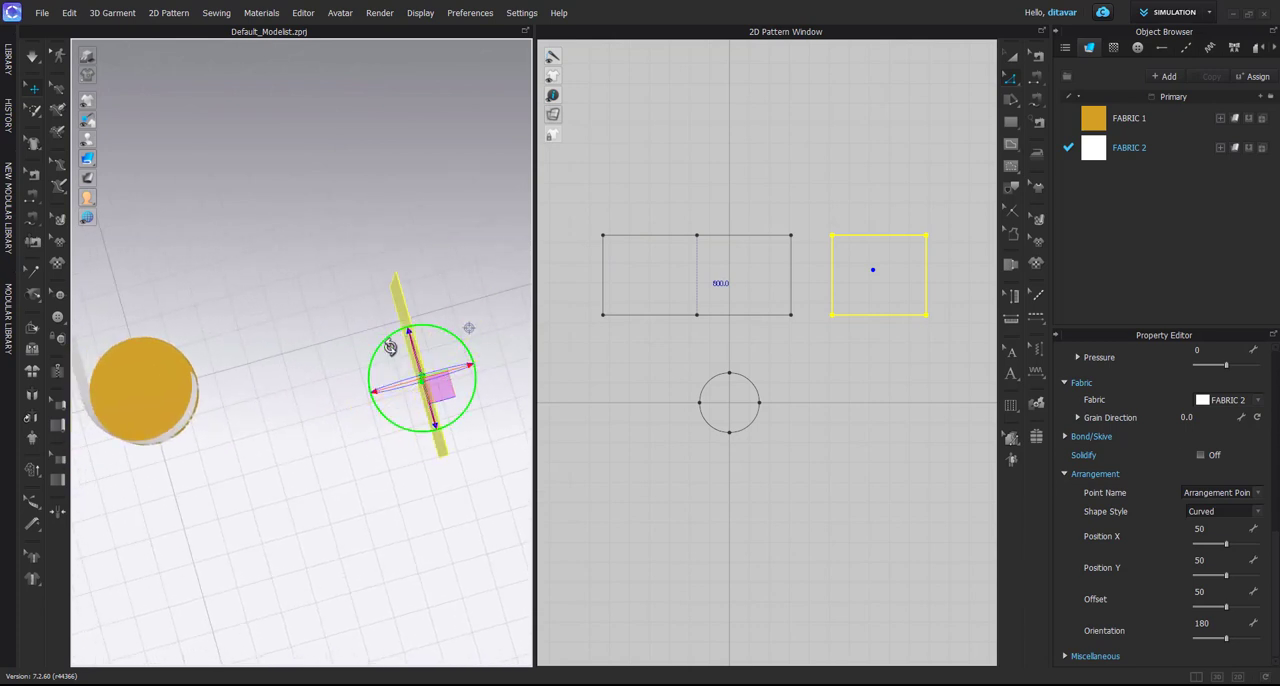
drag(468, 367, 238, 412)
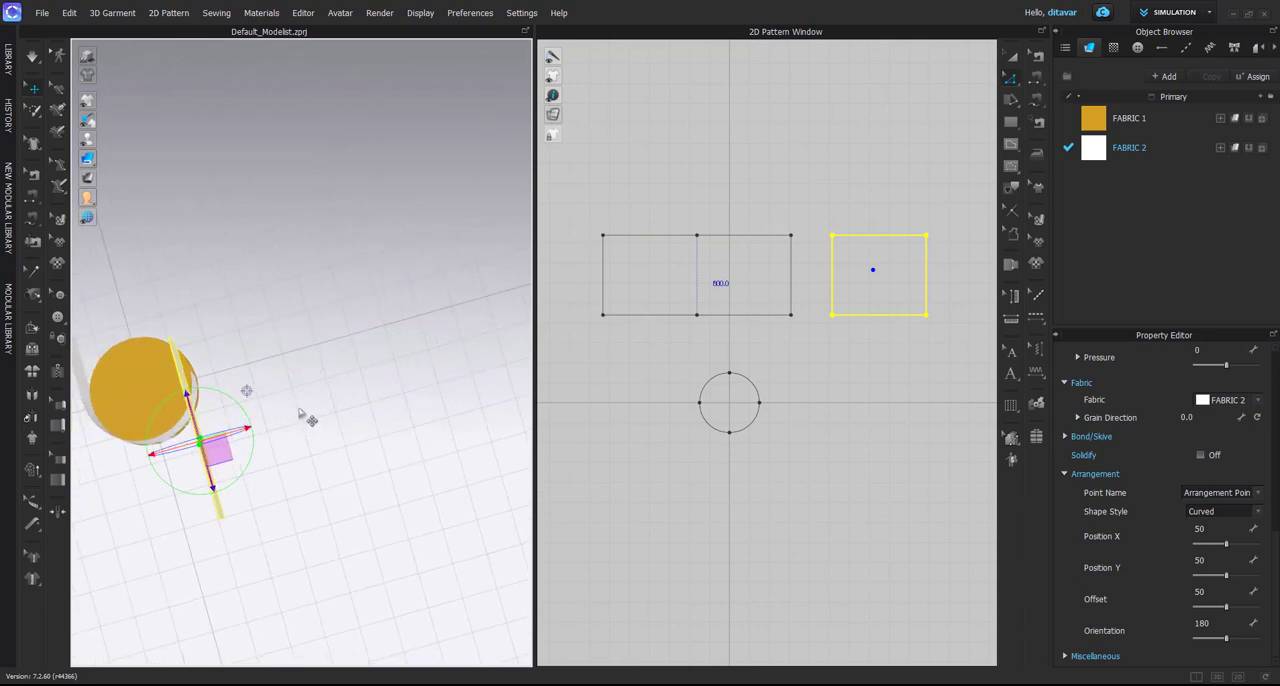
Lower the flat copy to the wrapped piece's height and slide it horizontally to the curve's free edge
right_drag(306, 417, 309, 380)
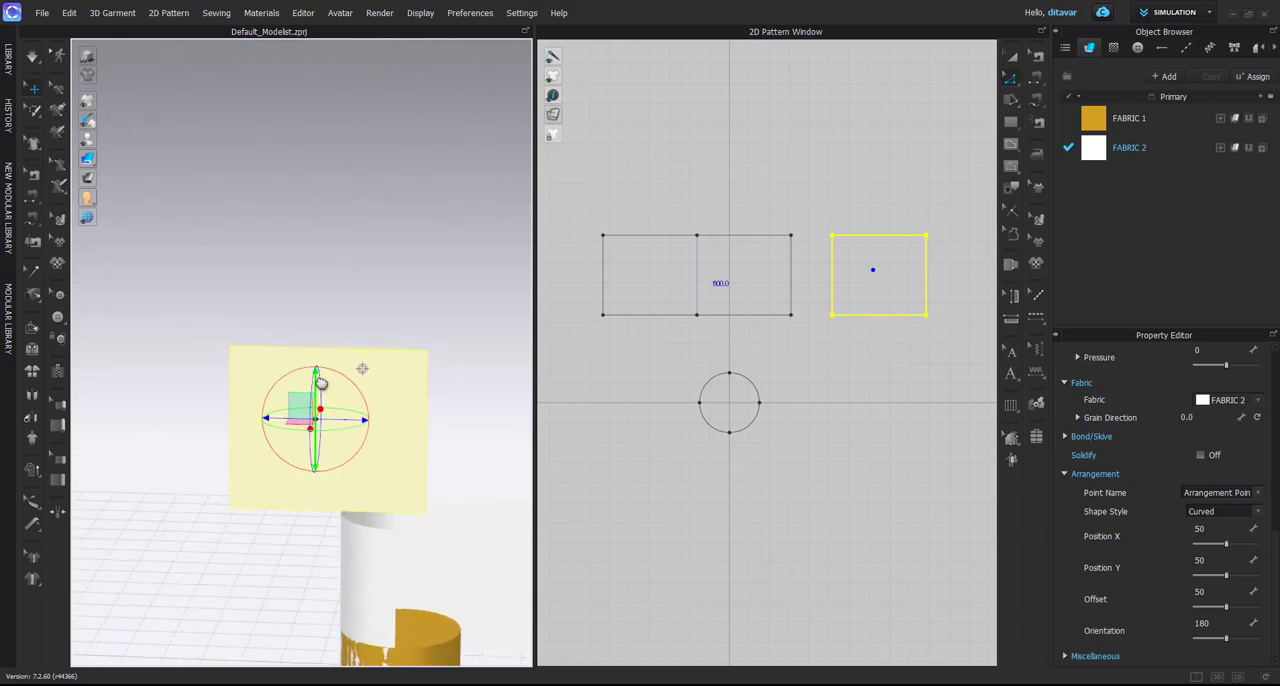
middle_drag(318, 380, 260, 256)
drag(264, 268, 265, 444)
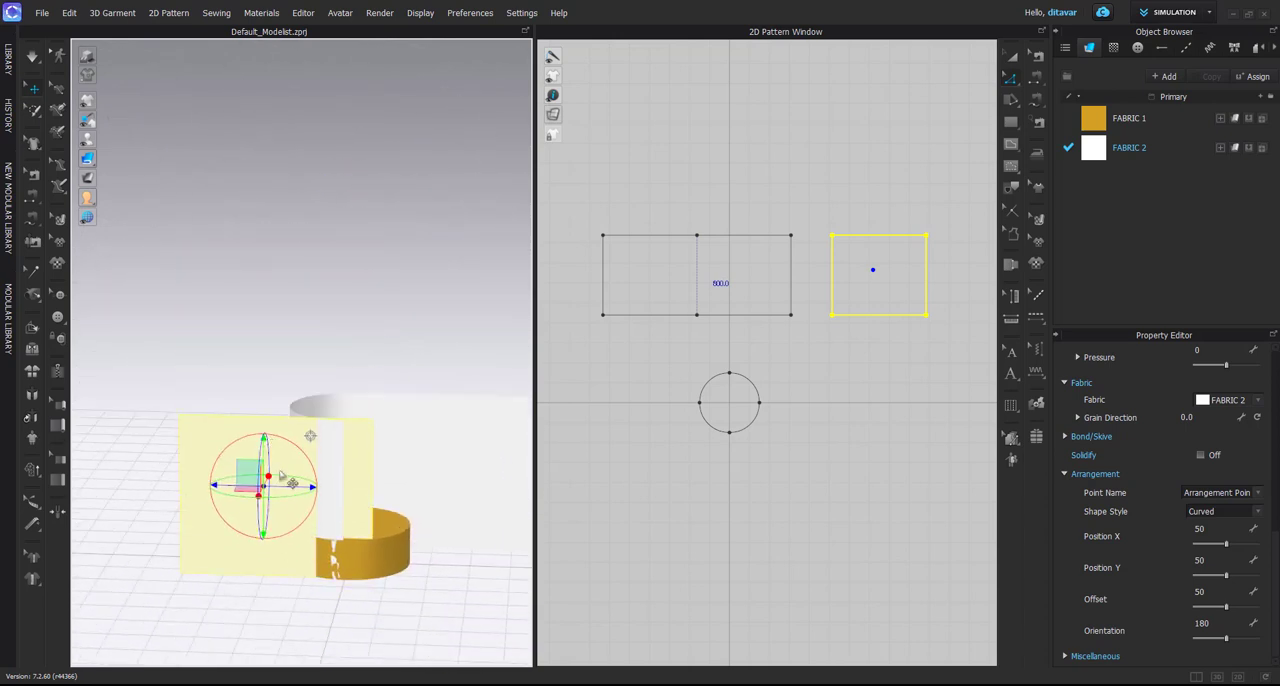
drag(290, 487, 456, 492)
scroll(391, 446, up, 5)
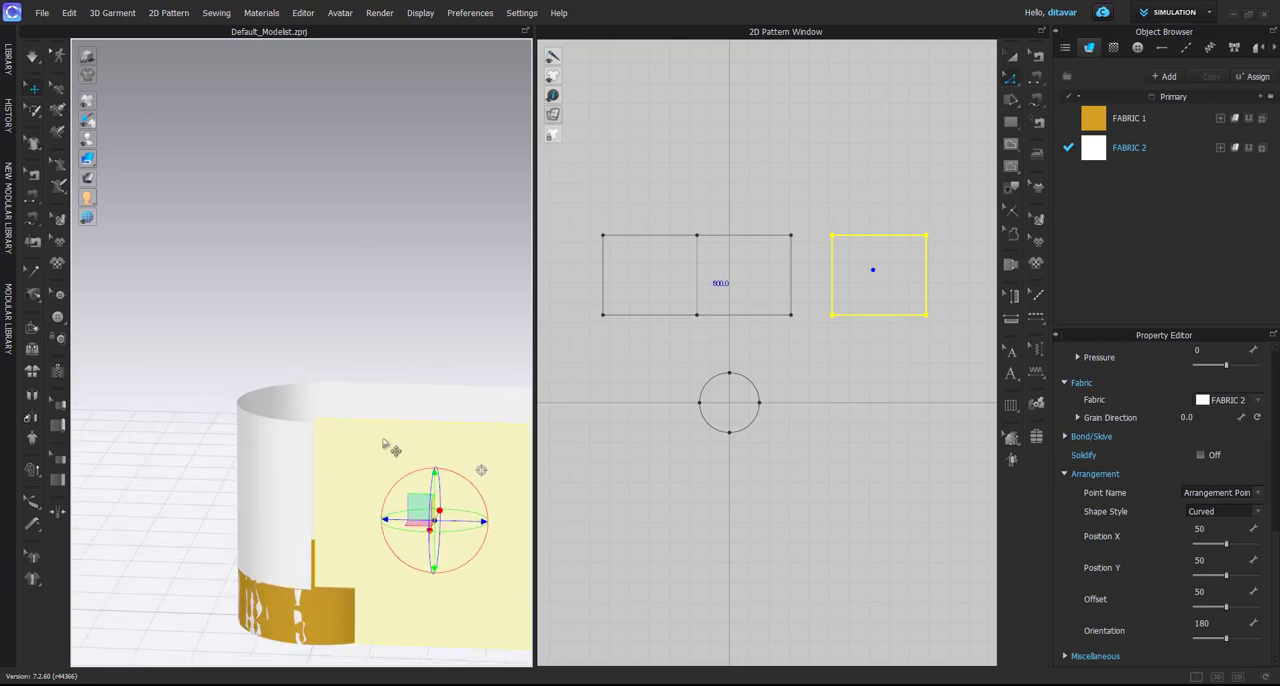
Place the gizmo near the copy's upper corner and shift the copy outward in line with the wrapped surface
middle_drag(378, 443, 335, 381)
drag(489, 476, 313, 408)
right_drag(318, 425, 330, 552)
scroll(310, 440, up, 3)
middle_drag(275, 425, 317, 411)
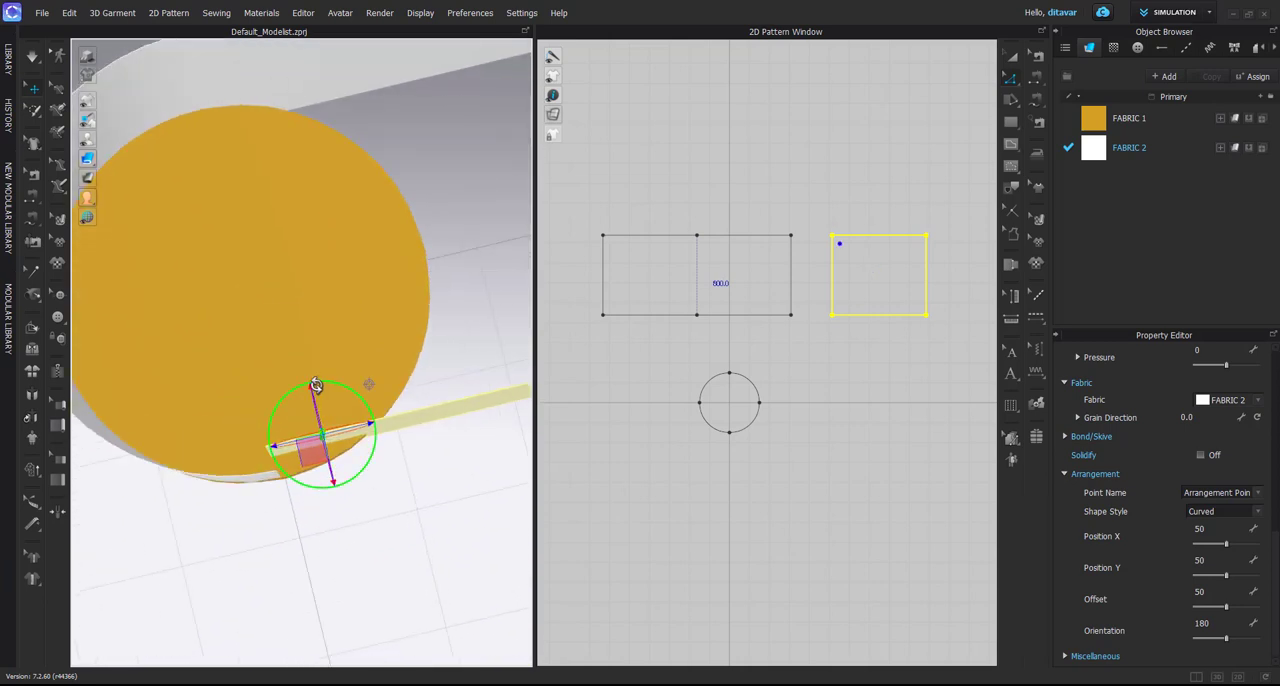
drag(317, 392, 319, 415)
right_drag(319, 415, 299, 312)
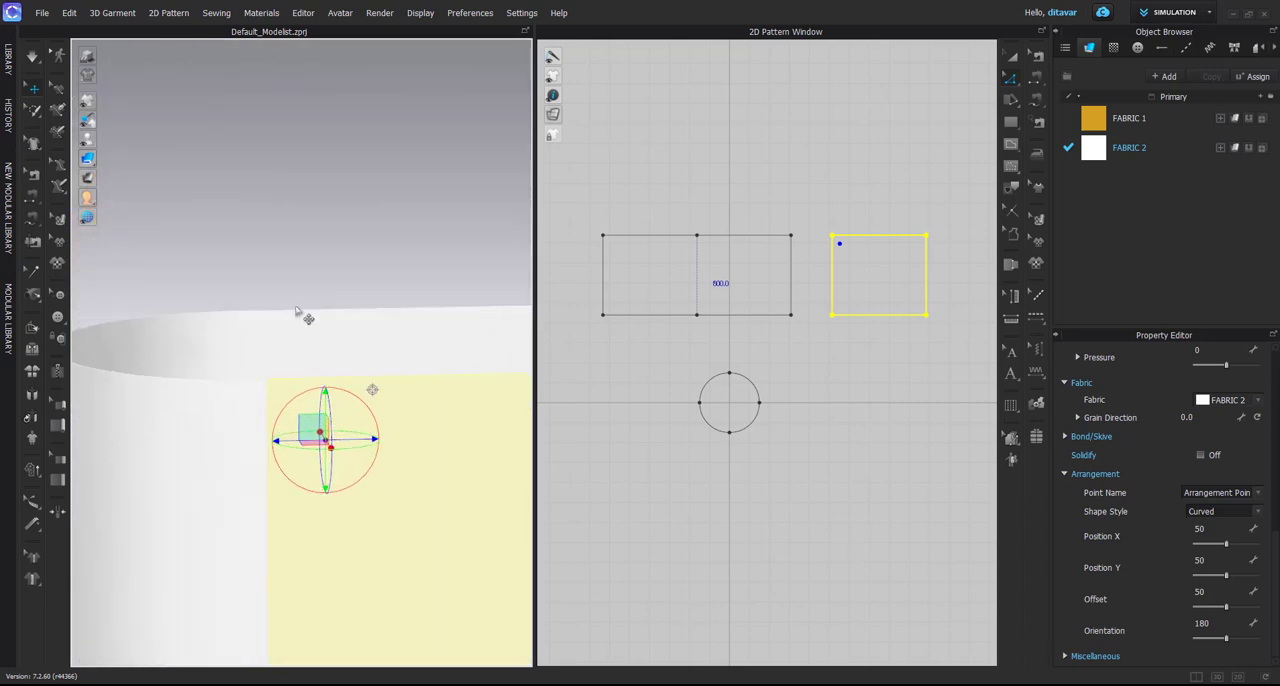
Place the gizmo exactly at the copy's upper corner and align its edge, height and depth with the wrapped piece
click(298, 310)
click(272, 390)
key(6)
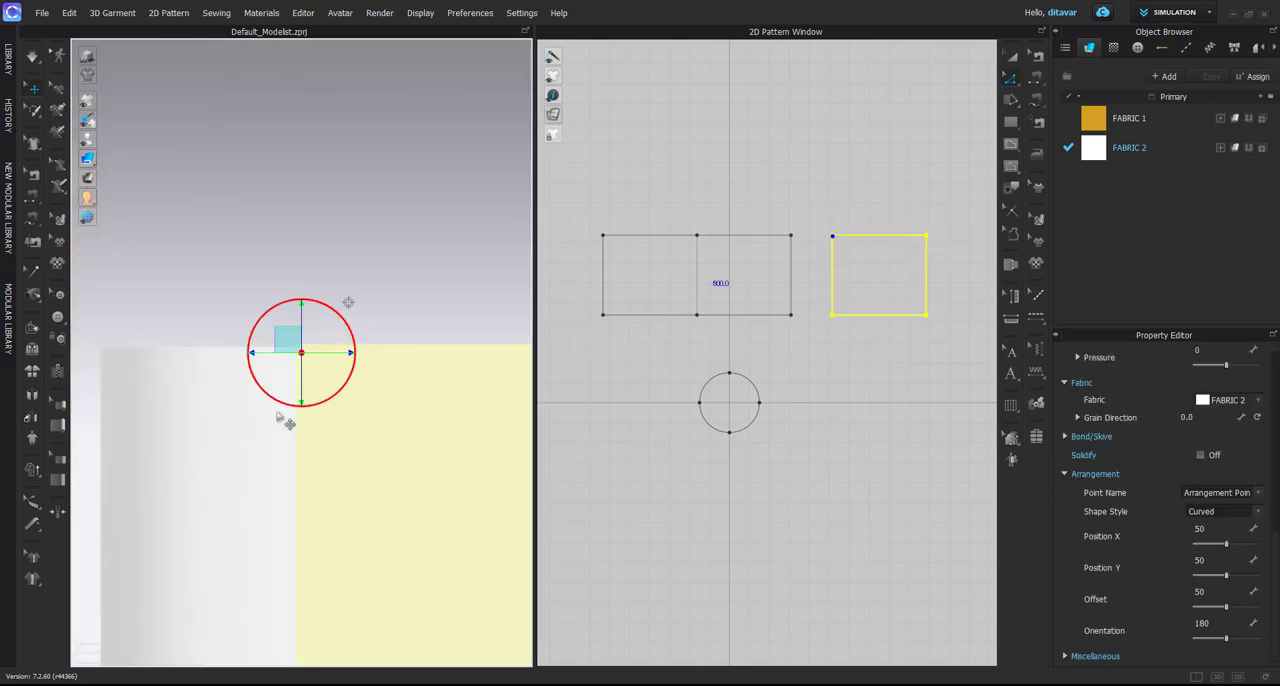
scroll(348, 355, up, 2)
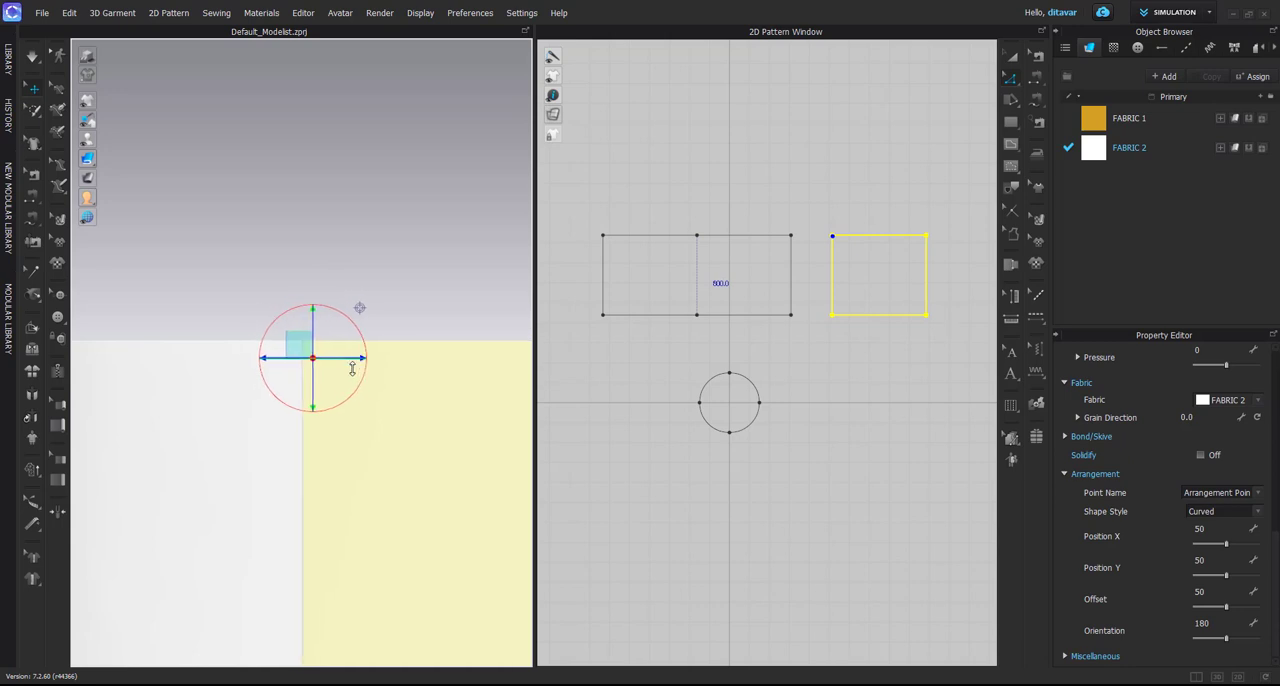
right_drag(356, 369, 362, 452)
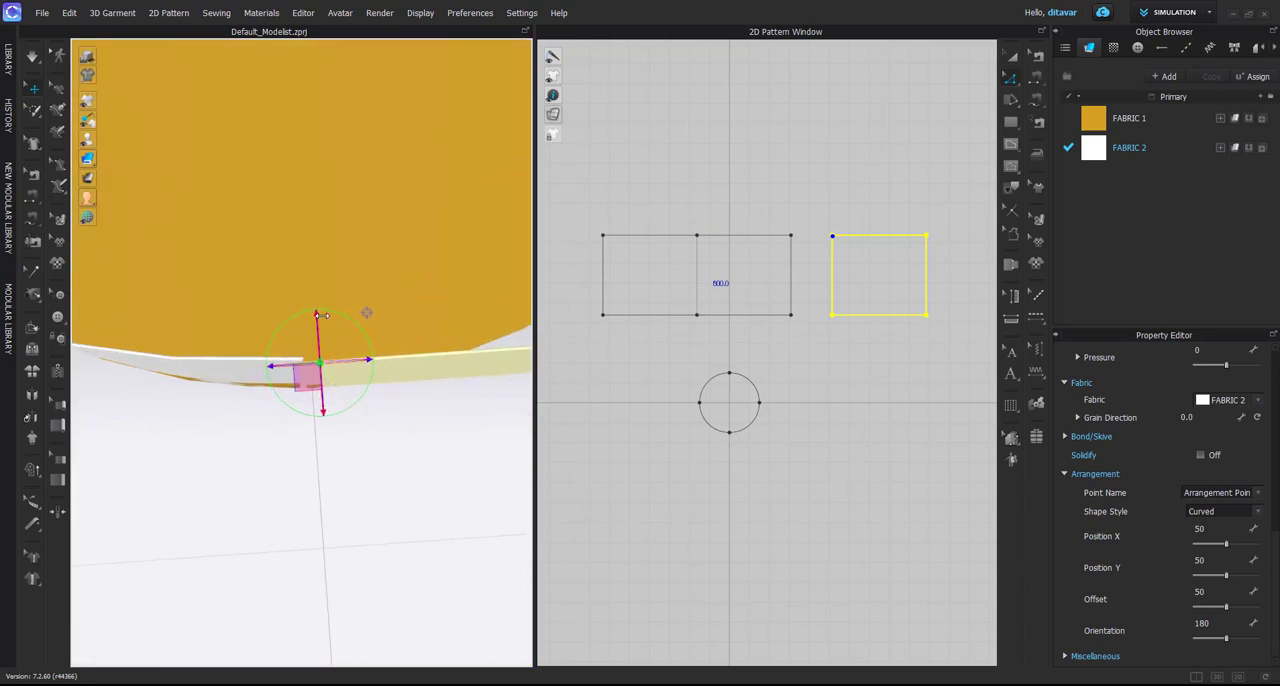
right_drag(318, 311, 470, 305)
Merge the right-hand copy with the joined rectangles along their facing vertical edges
scroll(575, 307, down, 2)
click(746, 328)
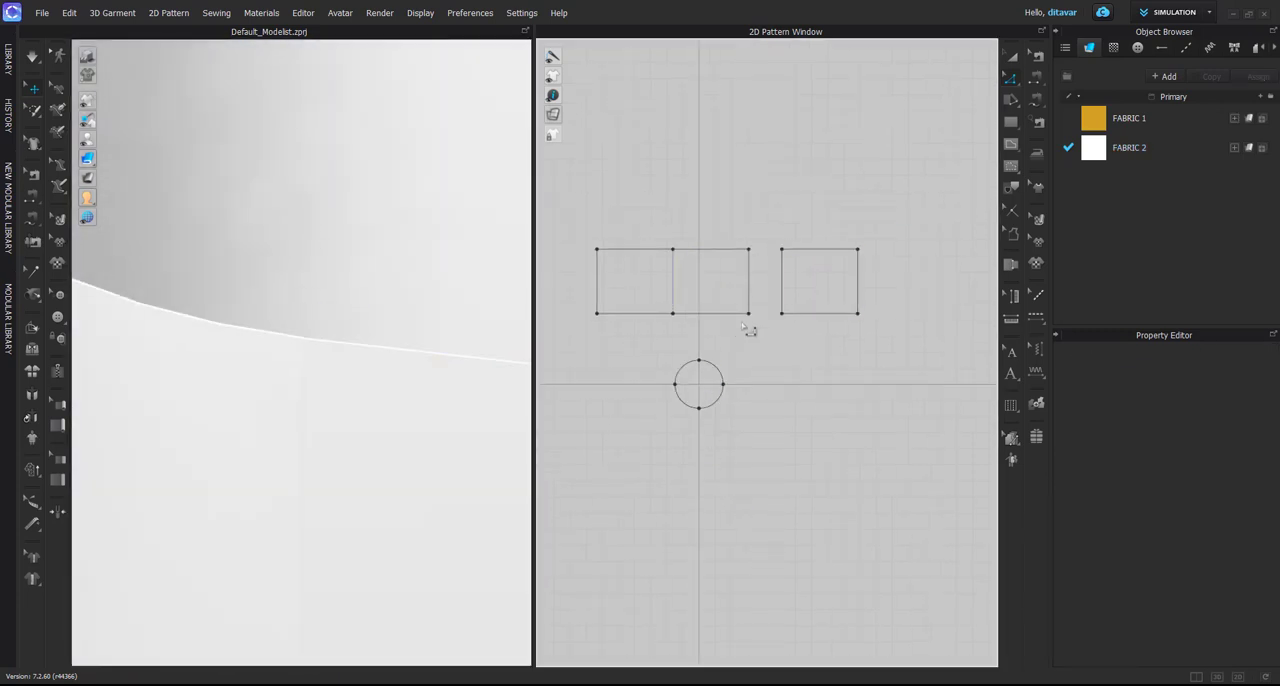
click(783, 294)
right_click(750, 282)
click(775, 421)
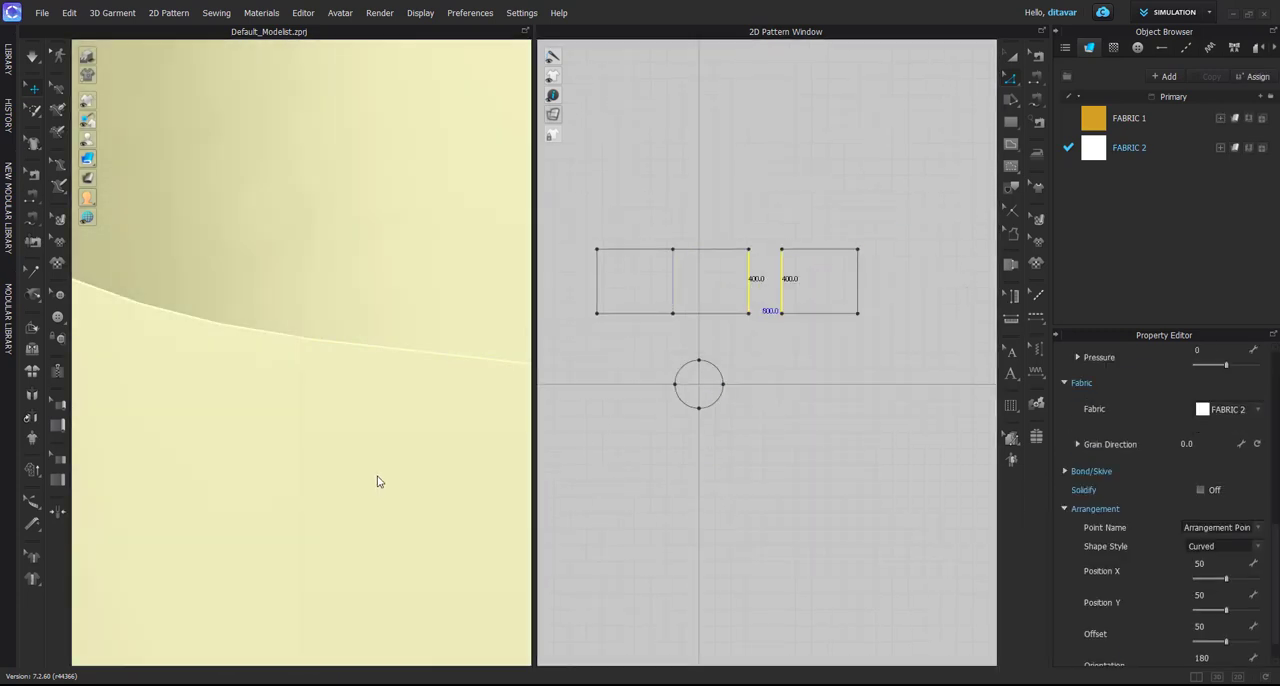
Duplicate the merged three-part pattern and place the copy directly above the original in the 2D layout
scroll(377, 482, down, 4)
scroll(377, 518, down, 2)
click(340, 458)
right_drag(340, 458, 345, 542)
key(a)
drag(569, 226, 880, 347)
scroll(716, 347, down, 4)
key(ctrl+v)
click(712, 276)
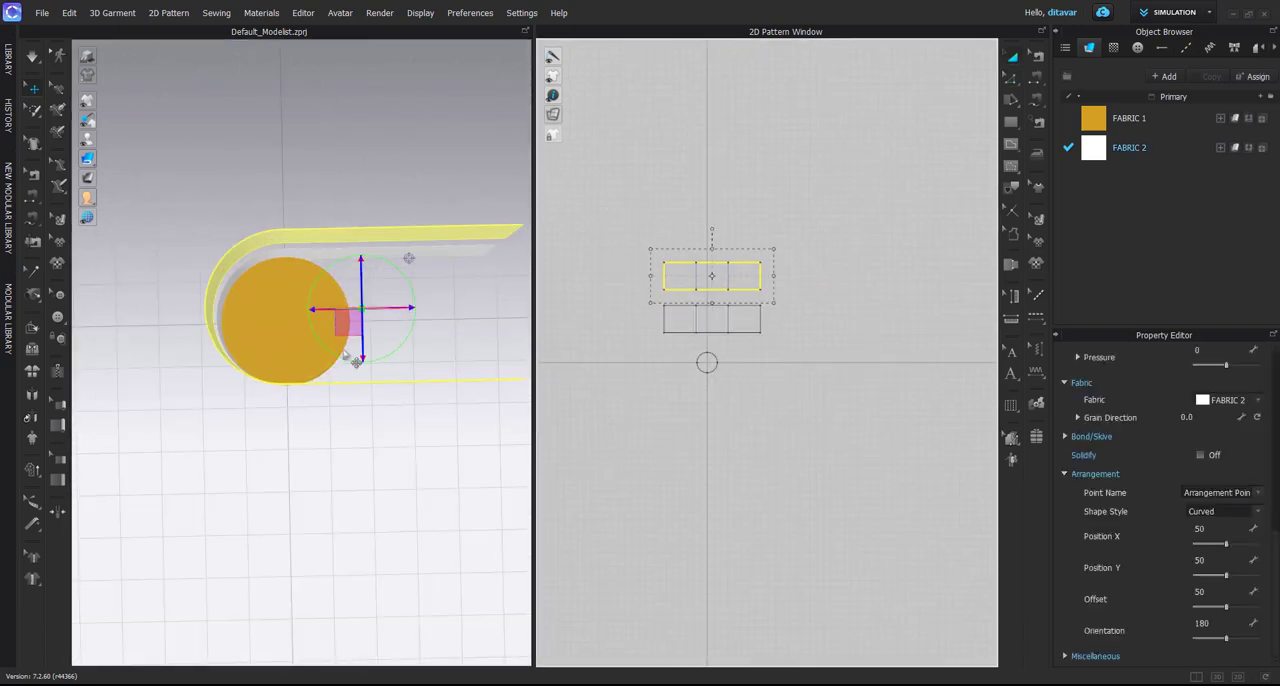
Rotate the duplicate half a turn in 3D so its curve faces the opposite way, and move it away from the original
scroll(322, 345, down, 5)
right_drag(327, 334, 329, 313)
drag(343, 289, 264, 368)
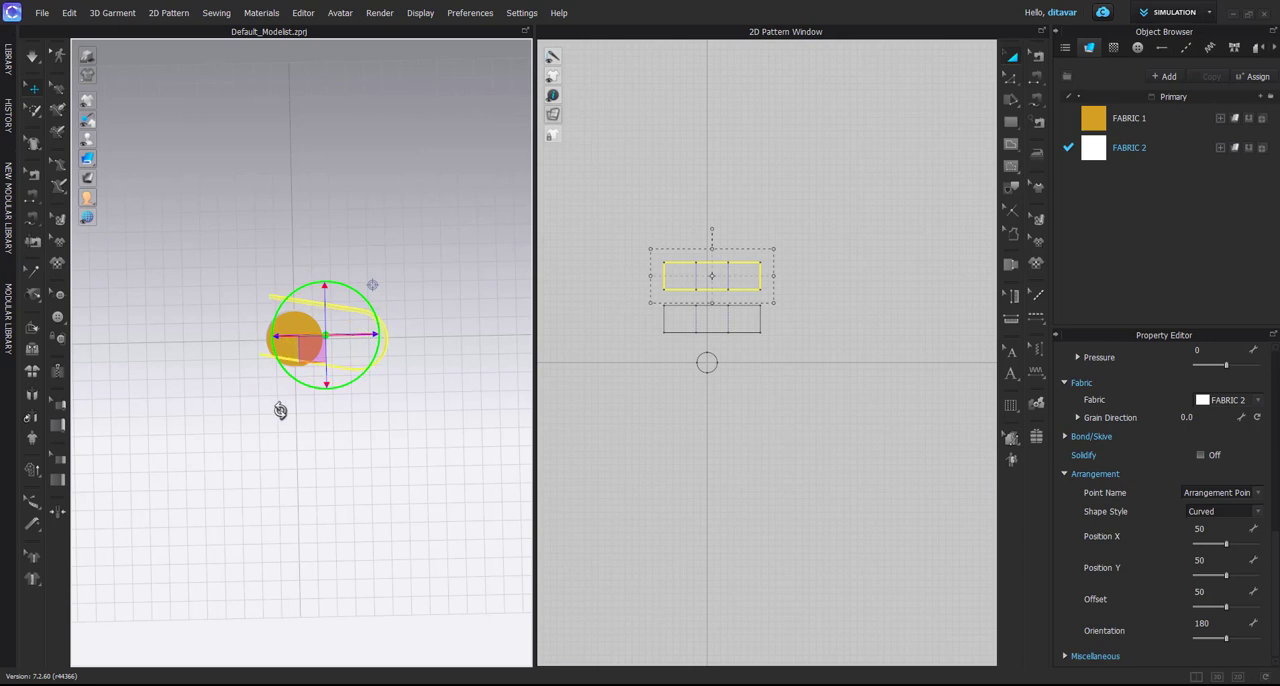
scroll(336, 290, up, 3)
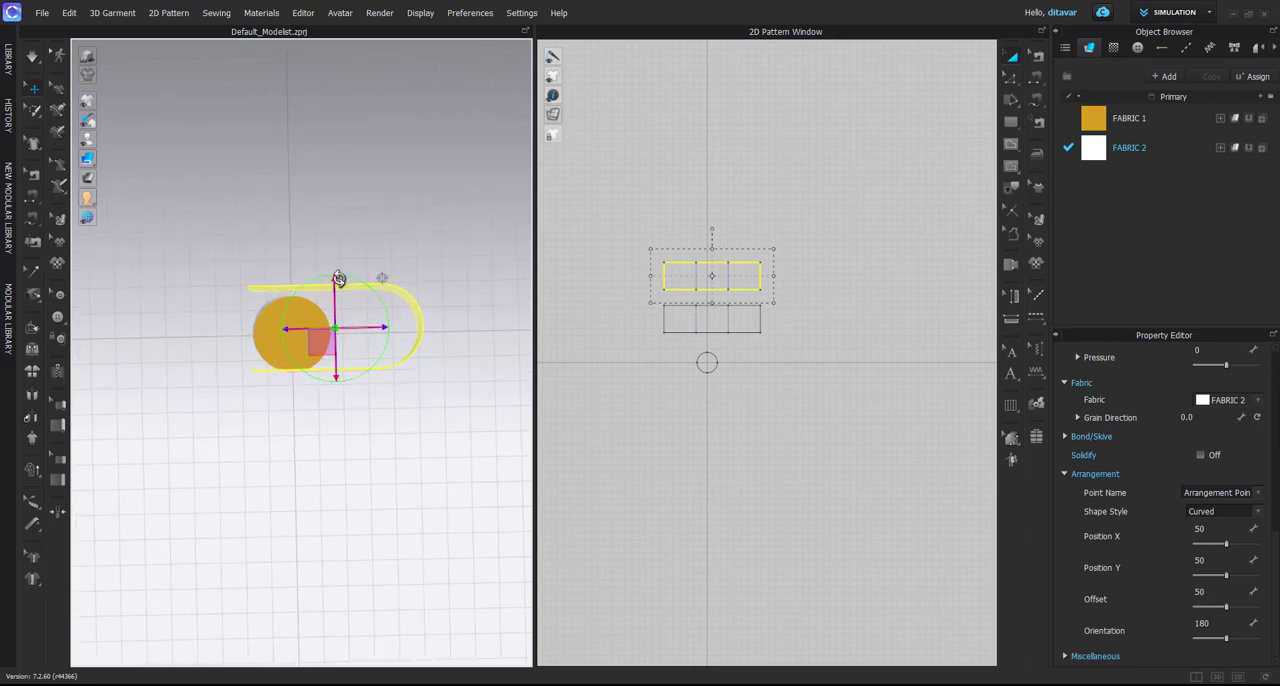
drag(336, 276, 336, 201)
right_drag(386, 248, 455, 262)
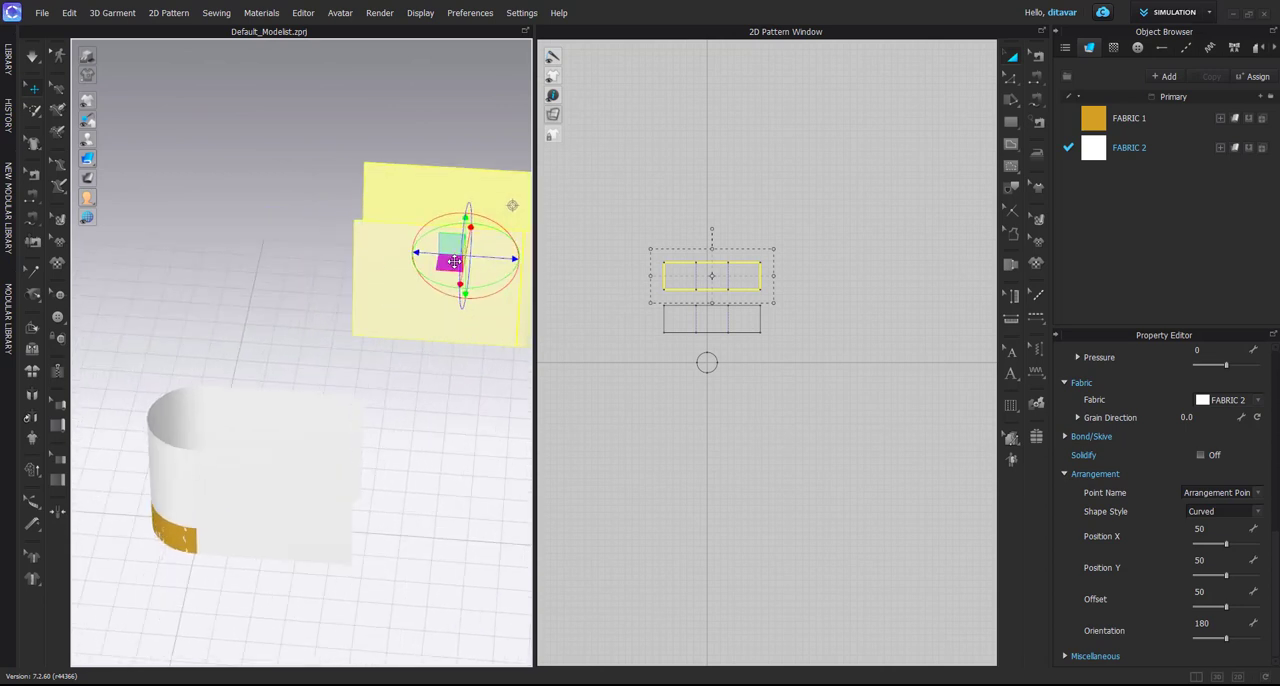
Align one flat end of the duplicate with the original's straight end and adjust the duplicate's height in 3D
right_drag(468, 220, 399, 442)
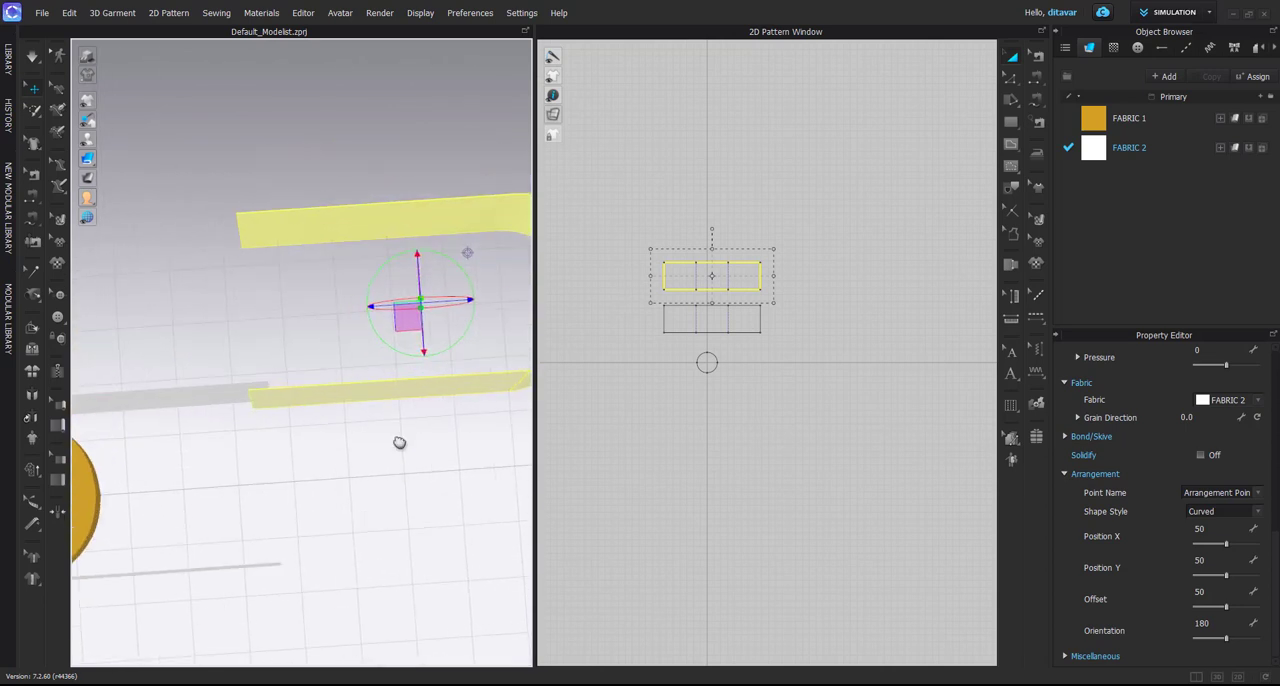
right_drag(472, 252, 484, 251)
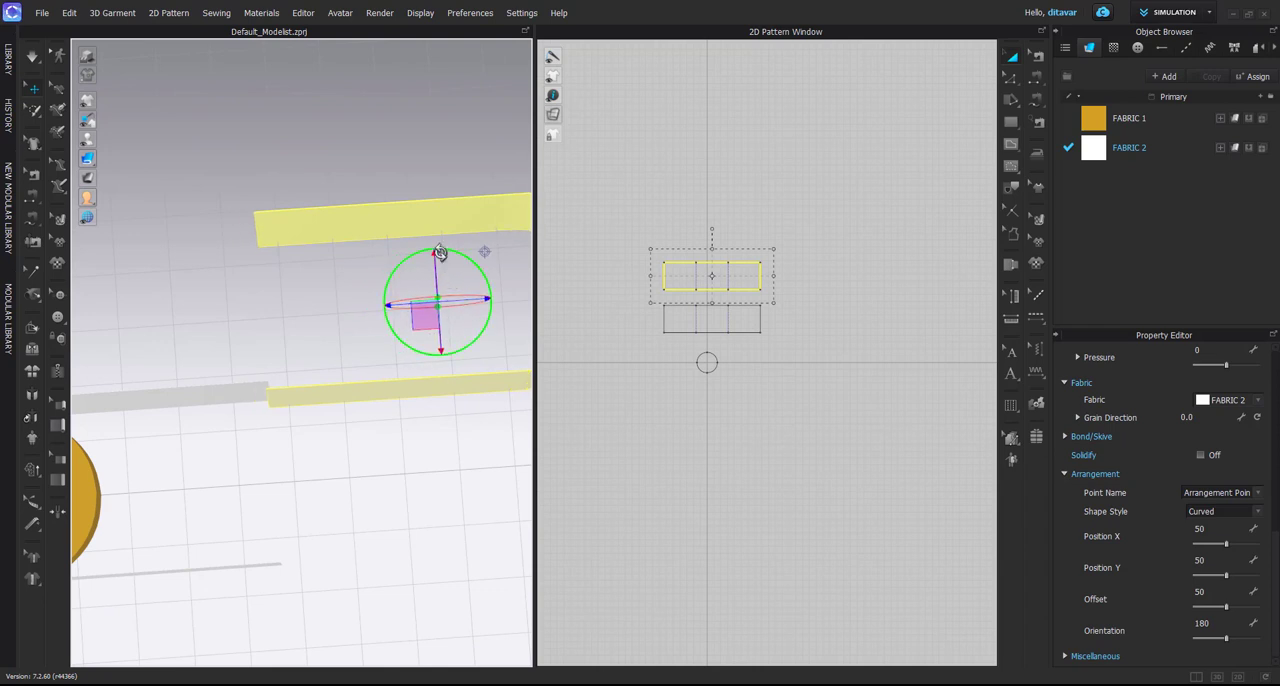
drag(457, 296, 461, 295)
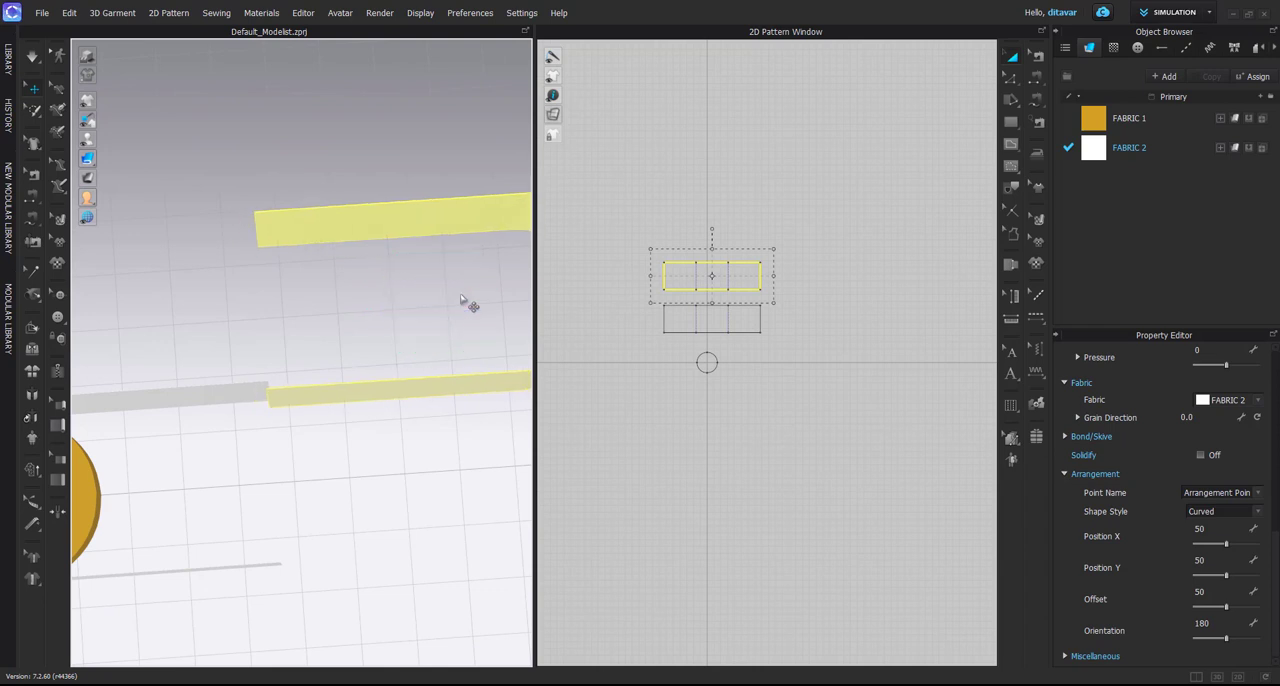
click(425, 395)
right_drag(412, 335, 352, 236)
drag(429, 341, 429, 327)
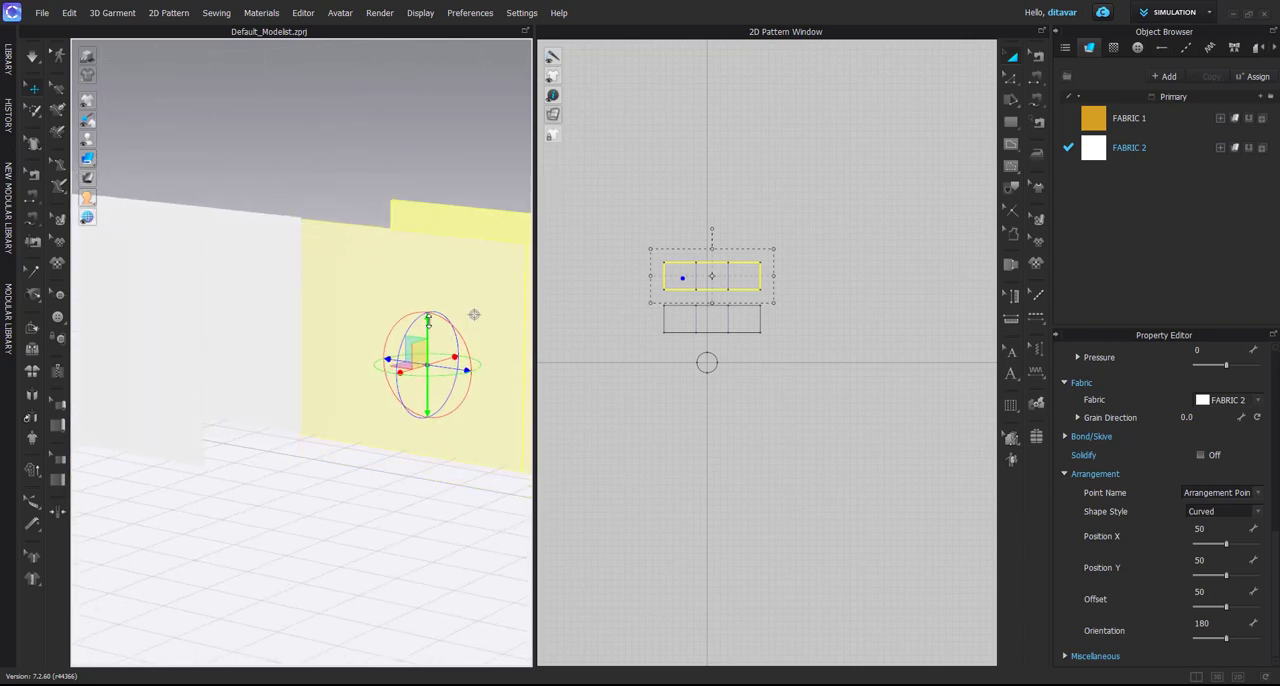
right_drag(427, 320, 430, 380)
Lower the top edge of the original pattern to make it about 159 mm high
scroll(396, 452, down, 3)
click(397, 449)
click(677, 303)
scroll(677, 303, up, 2)
click(780, 323)
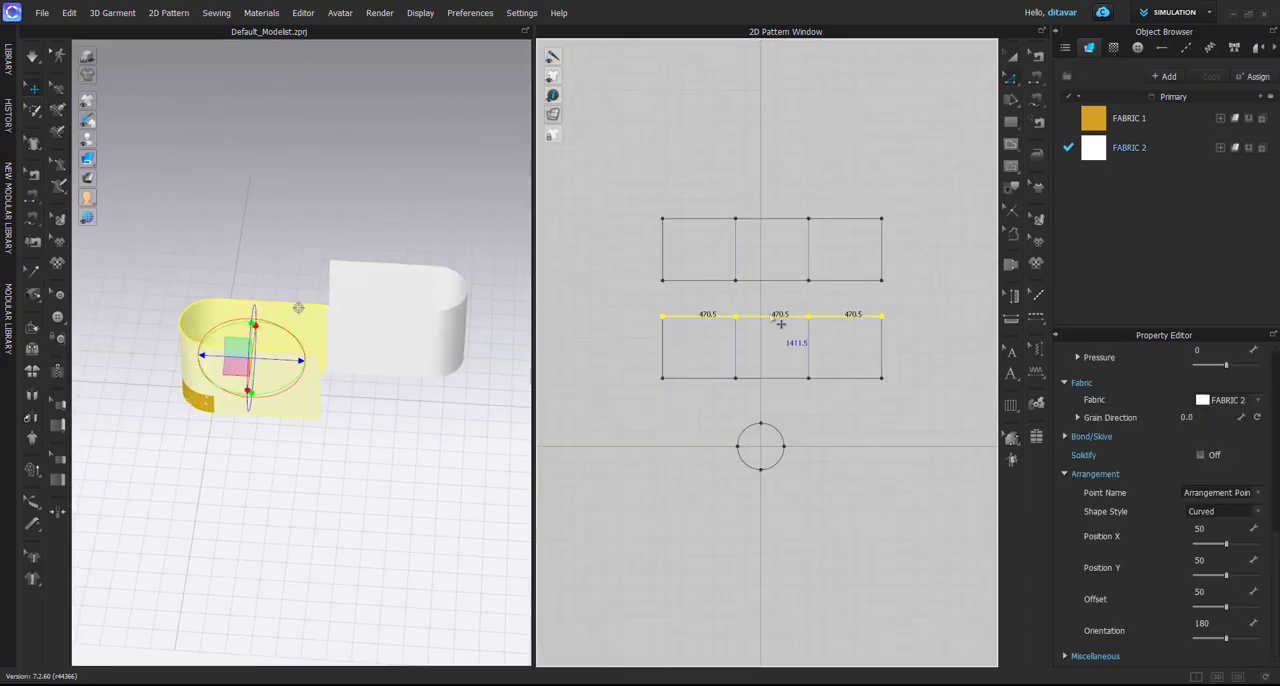
drag(775, 348, 776, 360)
scroll(386, 402, up, 3)
right_drag(386, 402, 400, 348)
Lower the top edge of the duplicate pattern, keeping it taller than the original
click(649, 207)
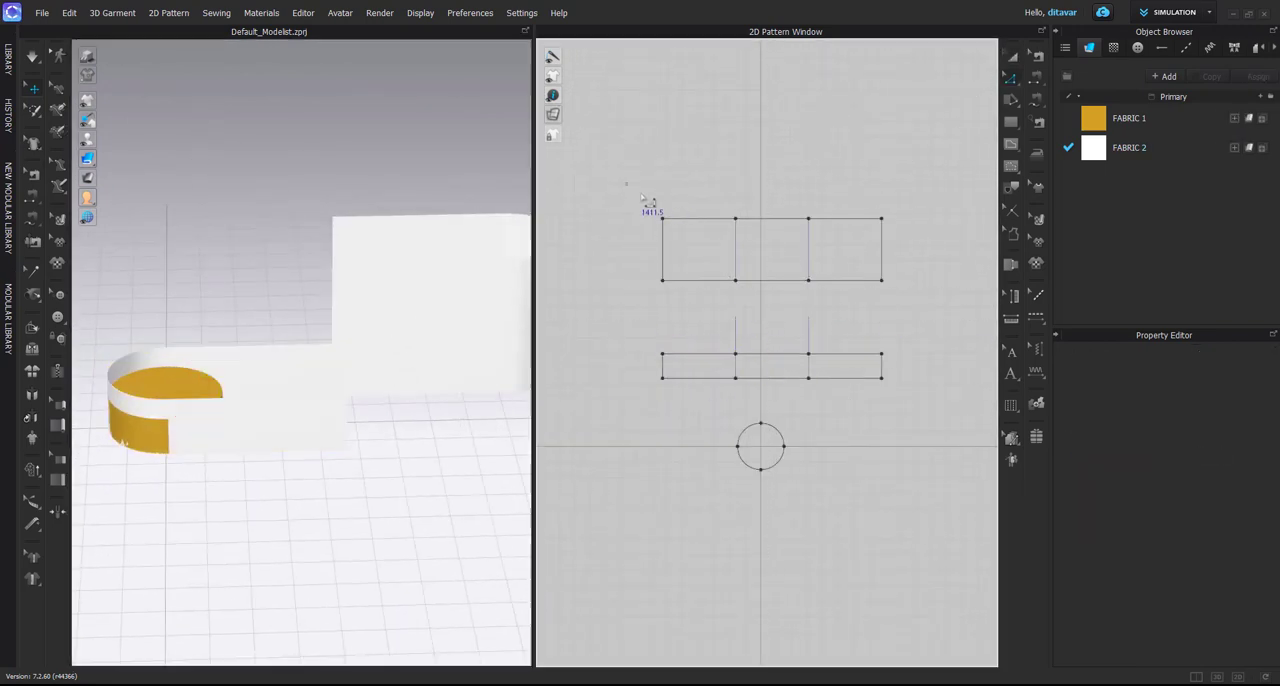
click(733, 222)
drag(750, 219, 755, 241)
scroll(405, 377, up, 3)
click(420, 467)
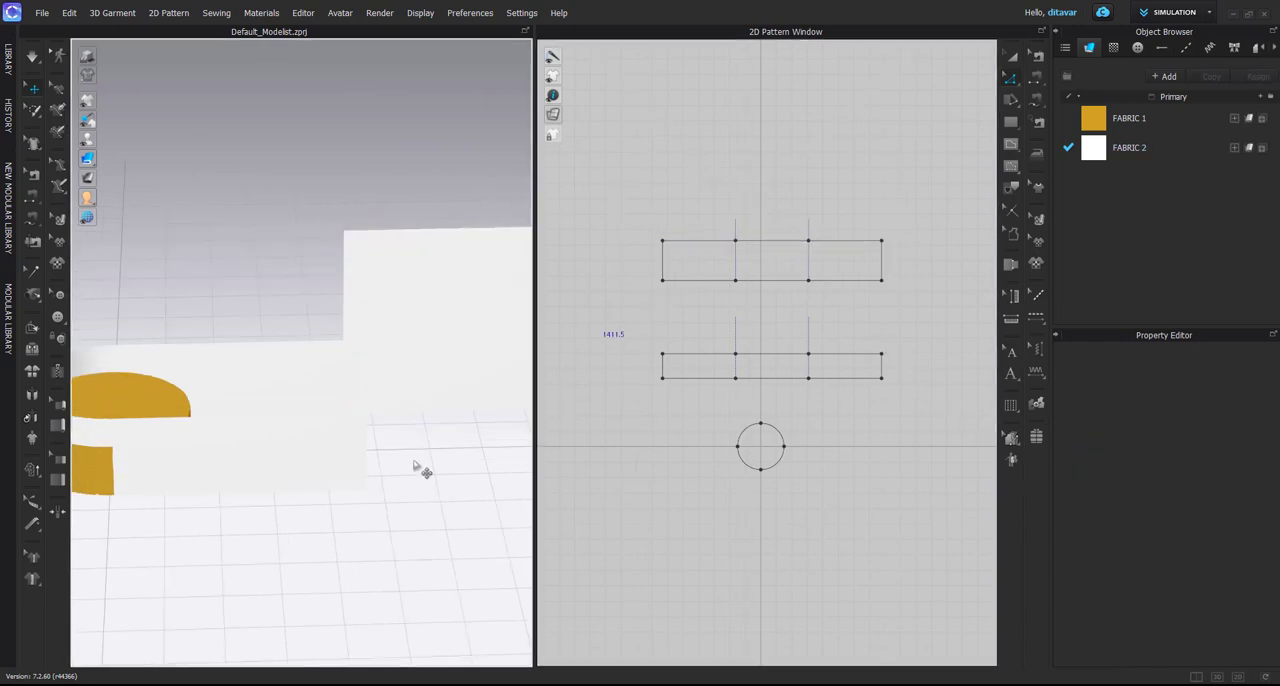
Shorten the original pattern's free flat end by moving its right-hand vertical edge inward
right_drag(401, 429, 425, 405)
click(381, 397)
scroll(471, 460, down, 2)
click(471, 460)
scroll(845, 387, up, 4)
scroll(309, 430, down, 2)
click(303, 425)
right_drag(304, 430, 443, 420)
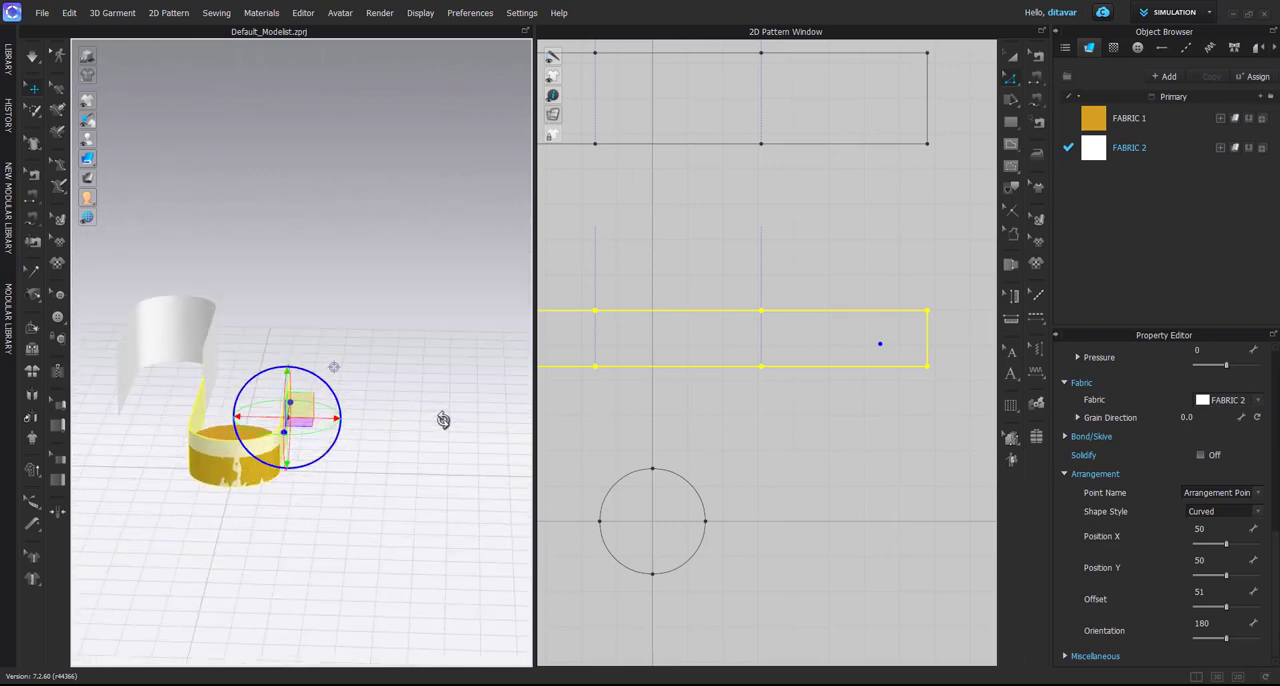
scroll(695, 410, down, 3)
click(689, 405)
scroll(773, 357, up, 3)
drag(797, 356, 769, 356)
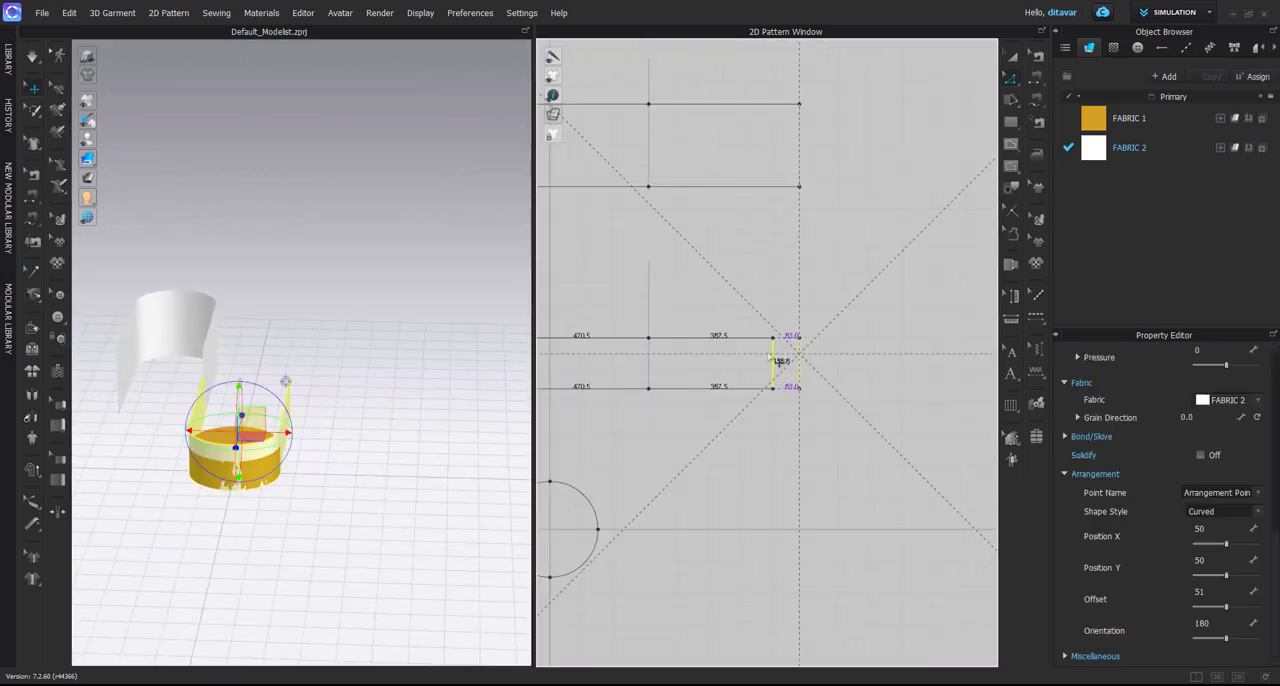
Examine the shortened flat end in 3D from the side and from above
right_drag(323, 438, 206, 400)
scroll(310, 402, up, 3)
right_drag(323, 403, 346, 408)
click(343, 462)
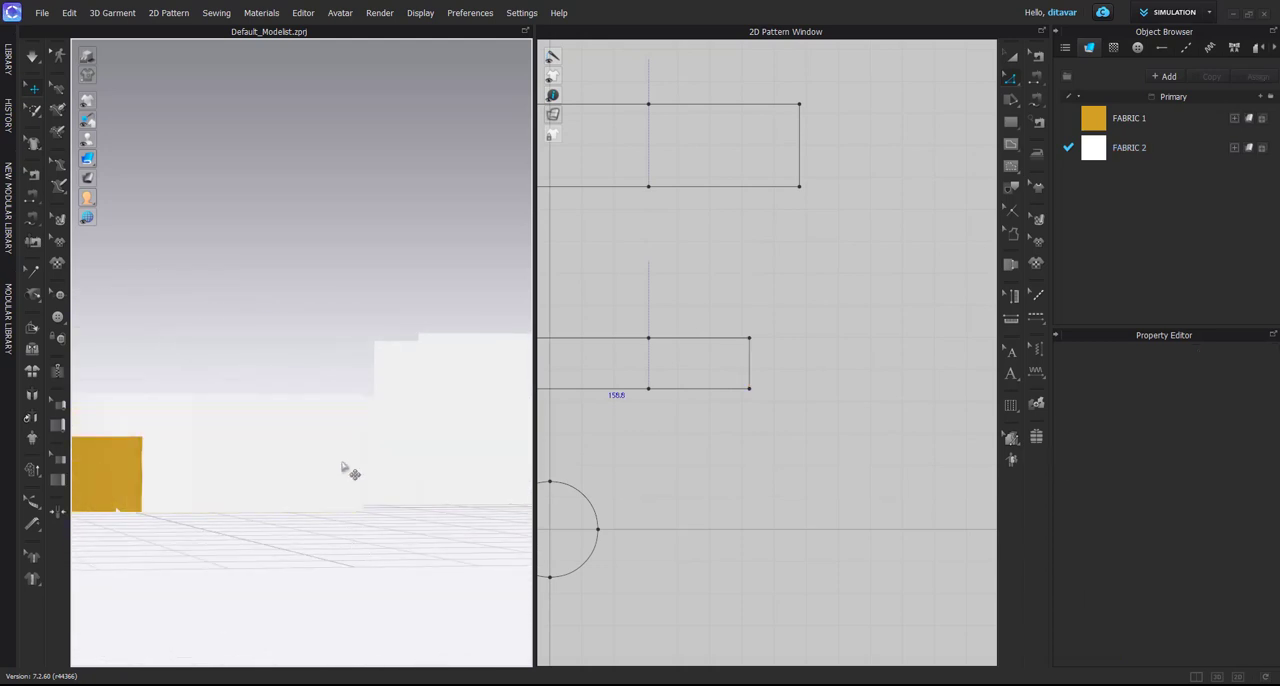
right_drag(343, 462, 337, 511)
click(333, 587)
scroll(737, 370, up, 3)
Try to slant the shortened end by moving its upper corner inward and down
middle_drag(737, 370, 778, 360)
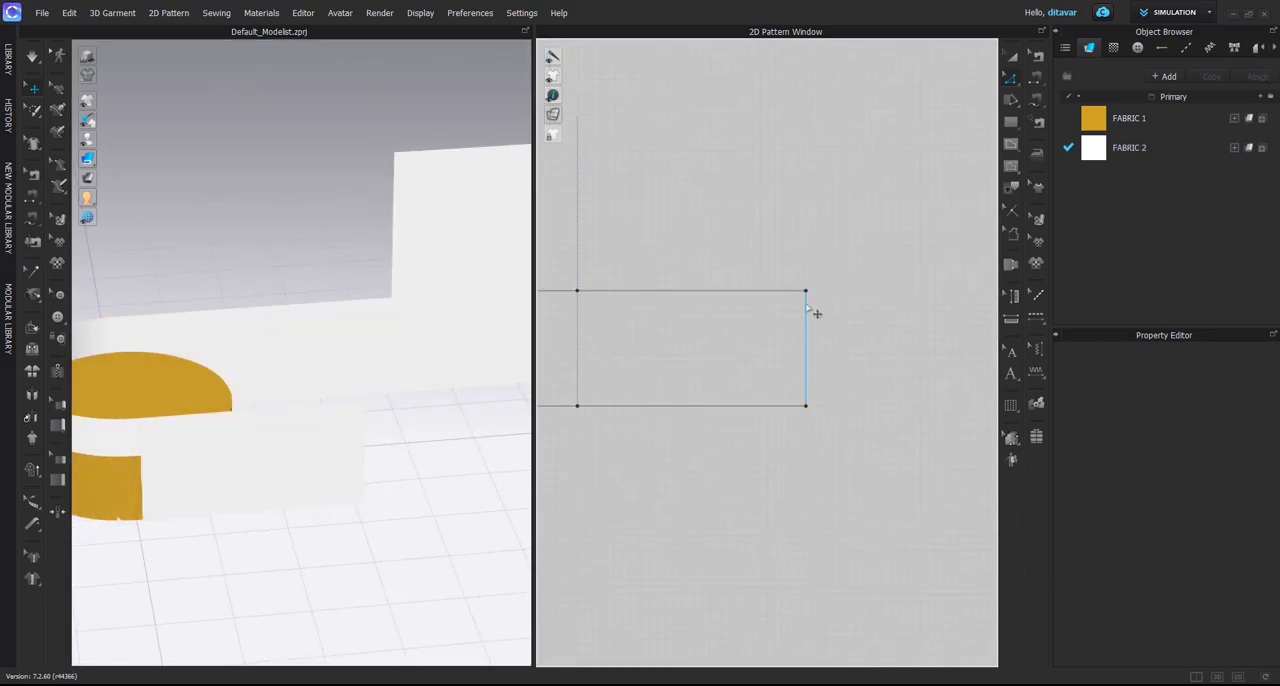
drag(815, 300, 773, 343)
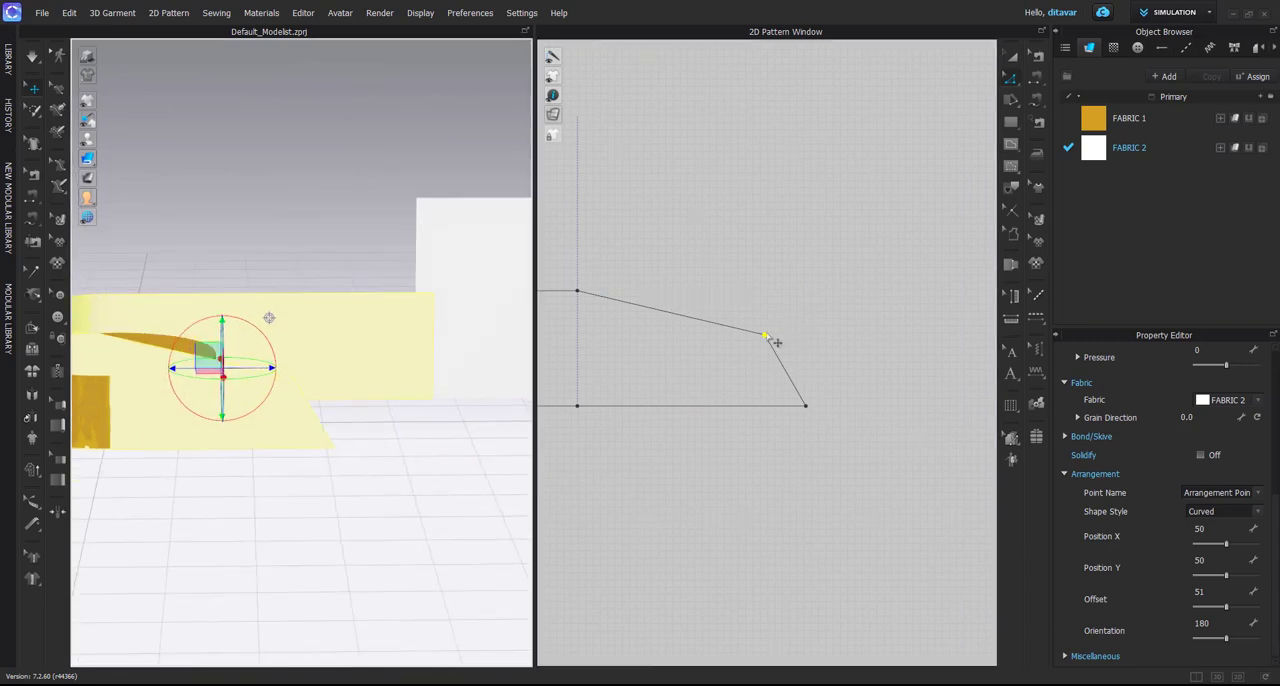
key(ctrl+z)
Examine both patterns selected together in 3D, checking how the low piece meets the taller one
scroll(345, 433, up, 2)
click(307, 413)
right_drag(309, 415, 260, 446)
click(755, 442)
scroll(300, 417, down, 3)
click(354, 408)
right_drag(405, 340, 318, 347)
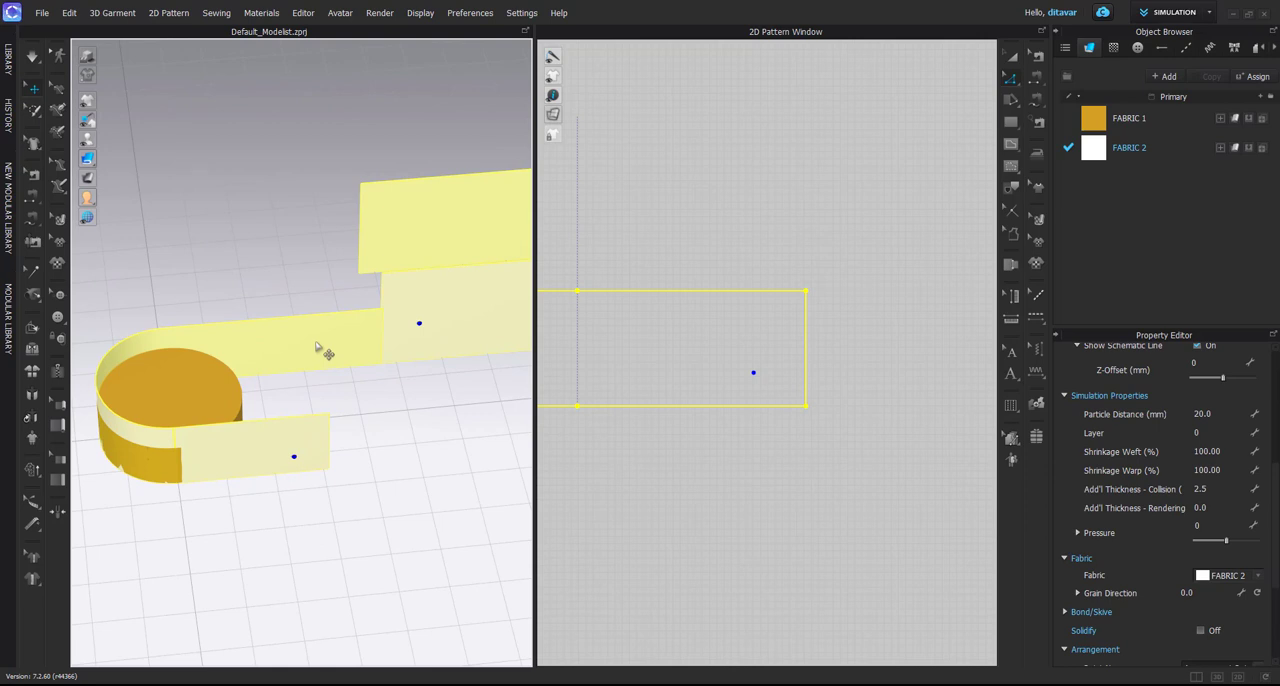
click(238, 450)
click(689, 425)
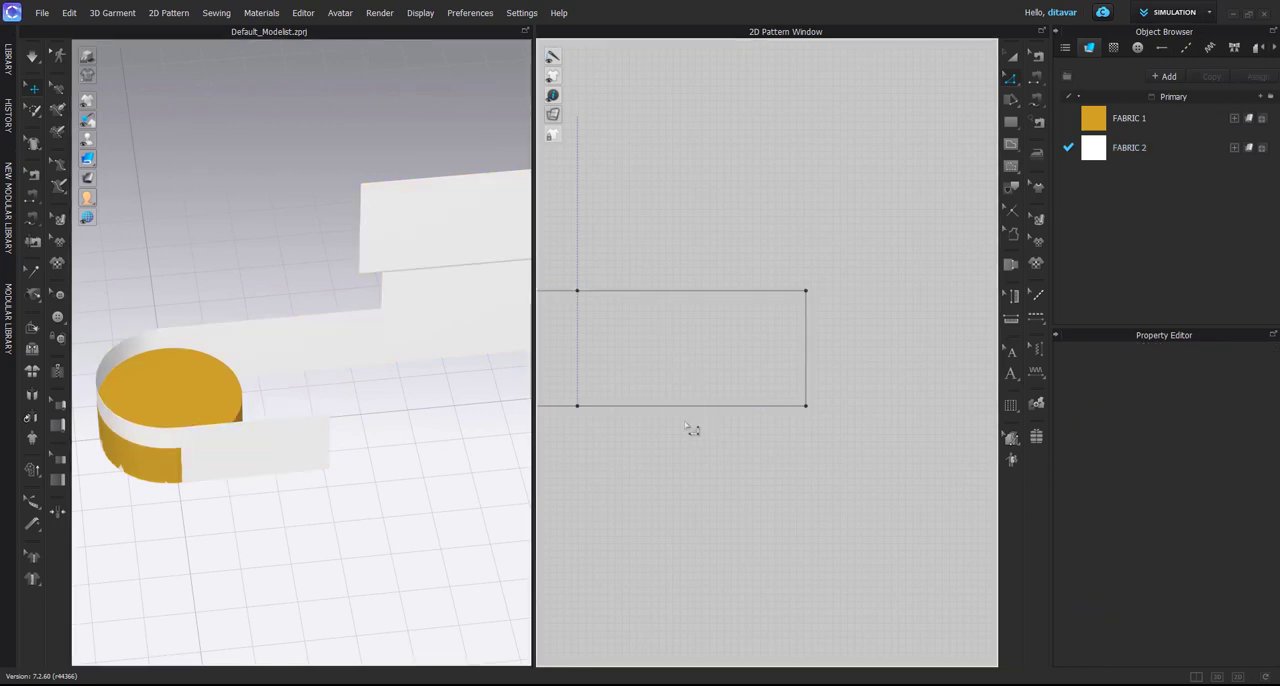
Examine the shortened end and the whole S-shaped arrangement in 3D from several angles
right_drag(290, 440, 322, 484)
click(299, 453)
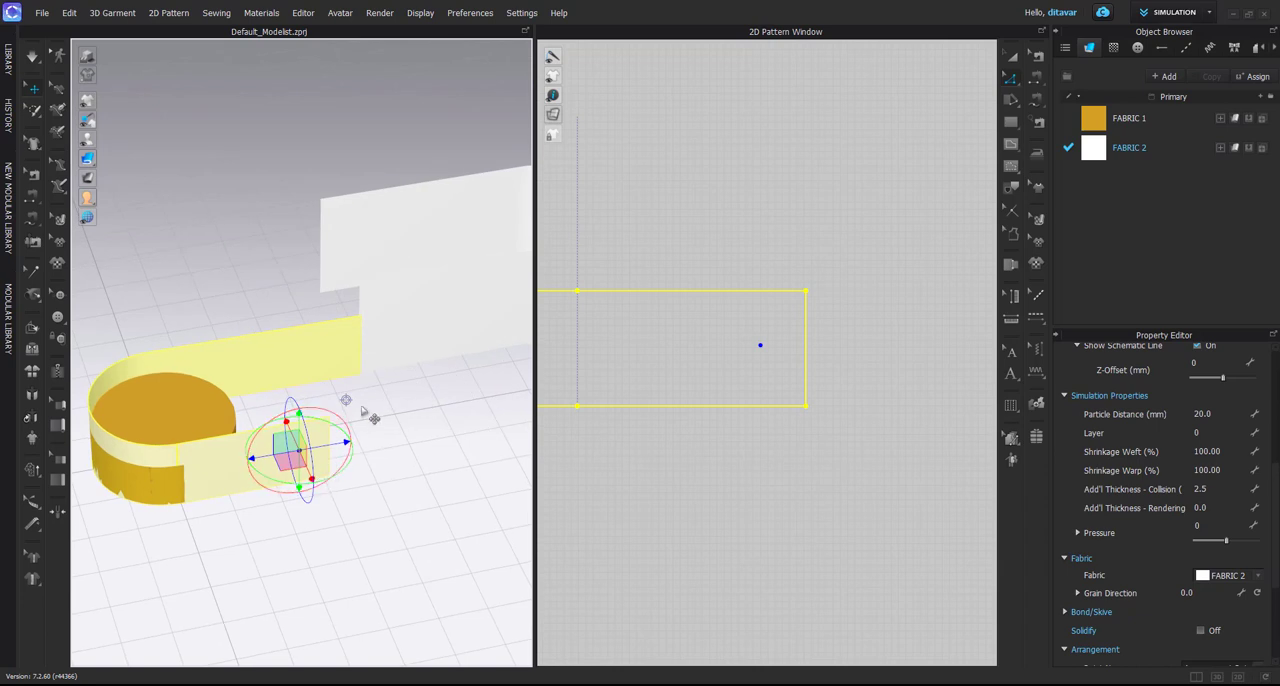
click(446, 423)
right_drag(446, 423, 388, 378)
click(260, 399)
right_drag(264, 398, 320, 435)
shift+click(449, 298)
scroll(449, 302, down, 2)
right_drag(439, 318, 417, 358)
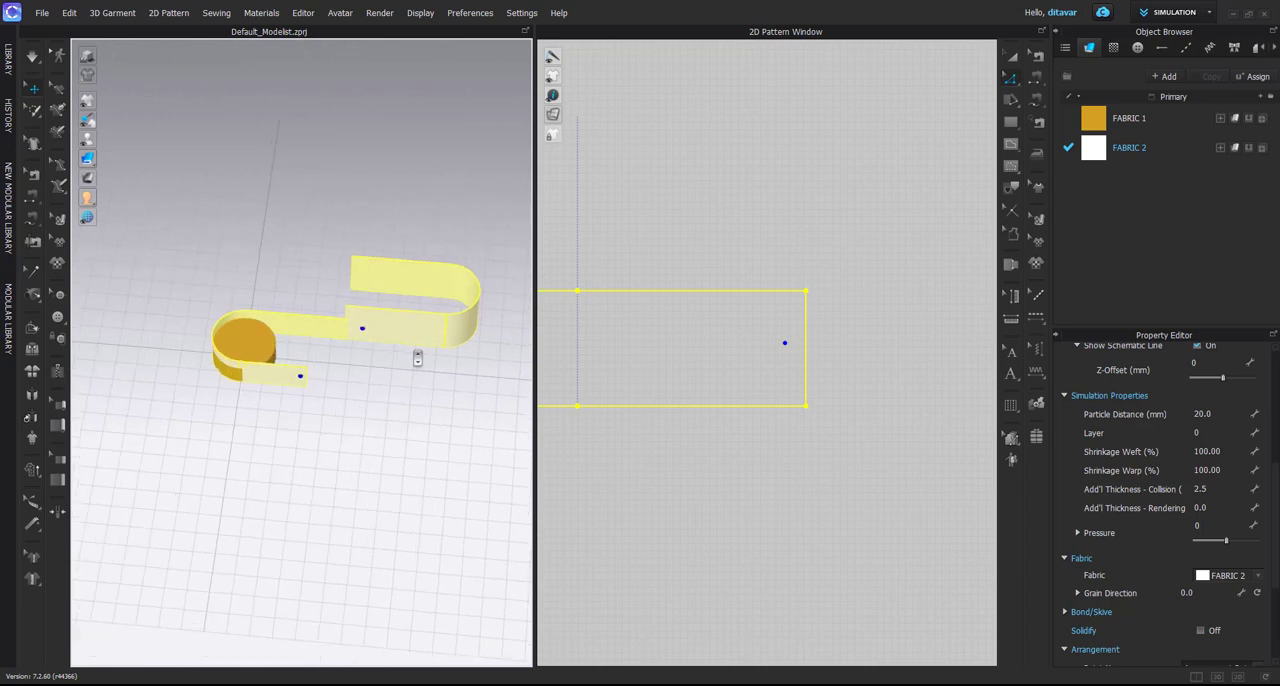
scroll(417, 358, up, 8)
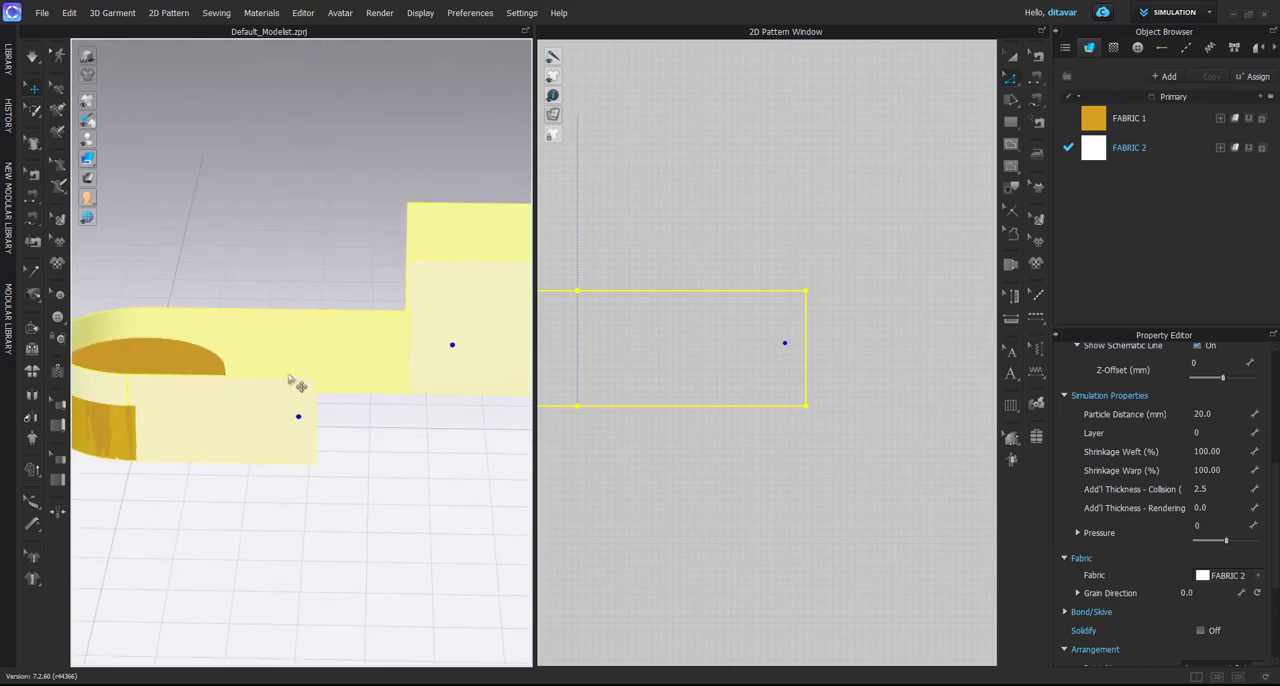
Examine the low wall pattern around the disc in 3D, both deselected and selected
click(258, 451)
right_drag(271, 443, 222, 425)
click(222, 425)
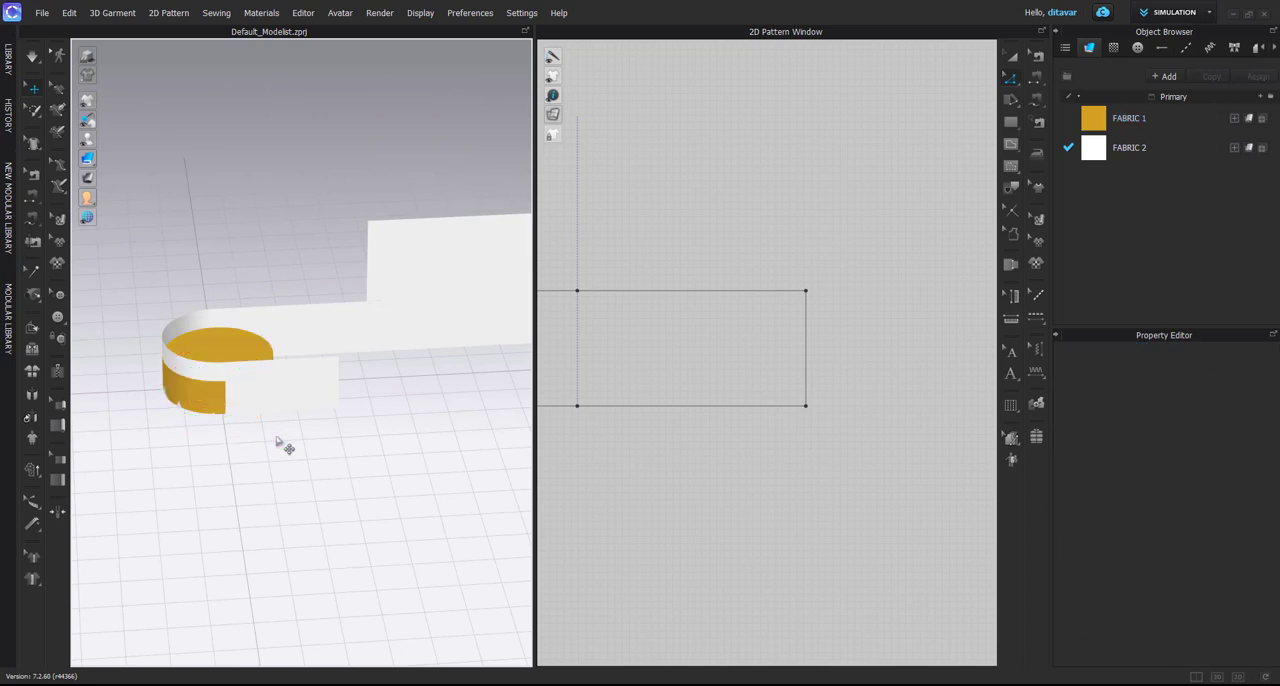
click(321, 385)
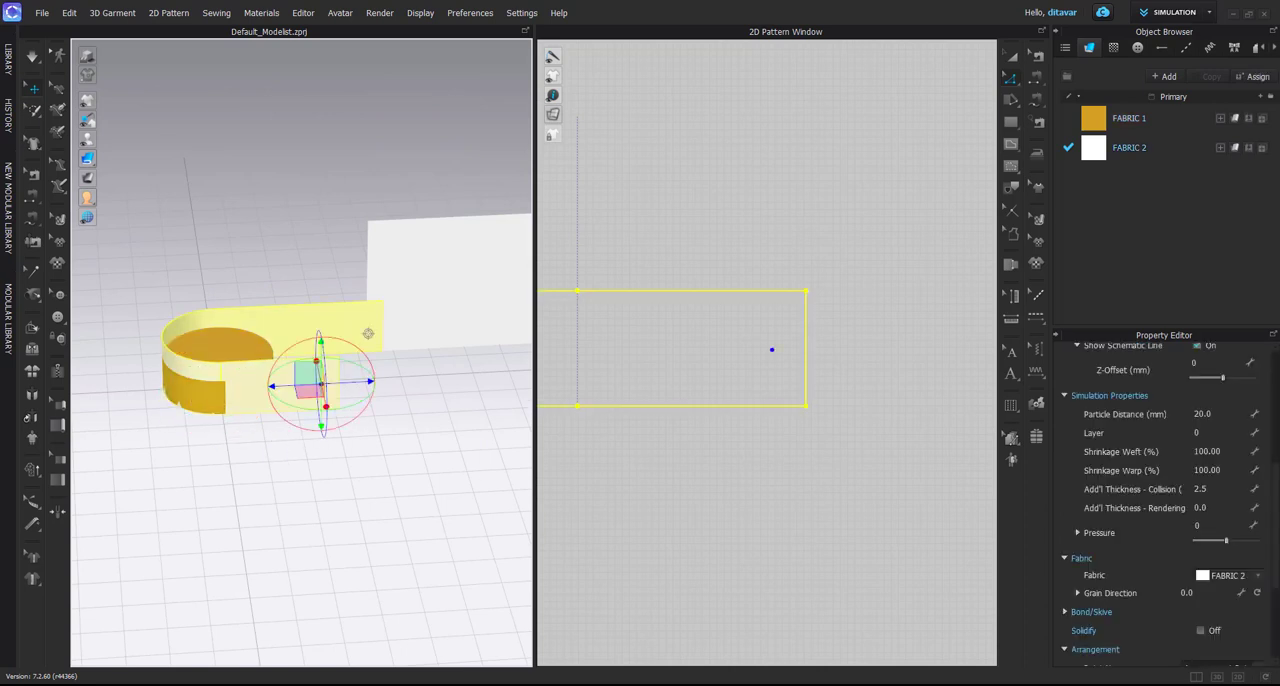
Switch to the Glasses_Base.zpac project and examine the glasses frame and side pieces in 3D from several angles
mouse_move(876, 684)
click(877, 640)
right_drag(446, 449, 363, 420)
click(329, 371)
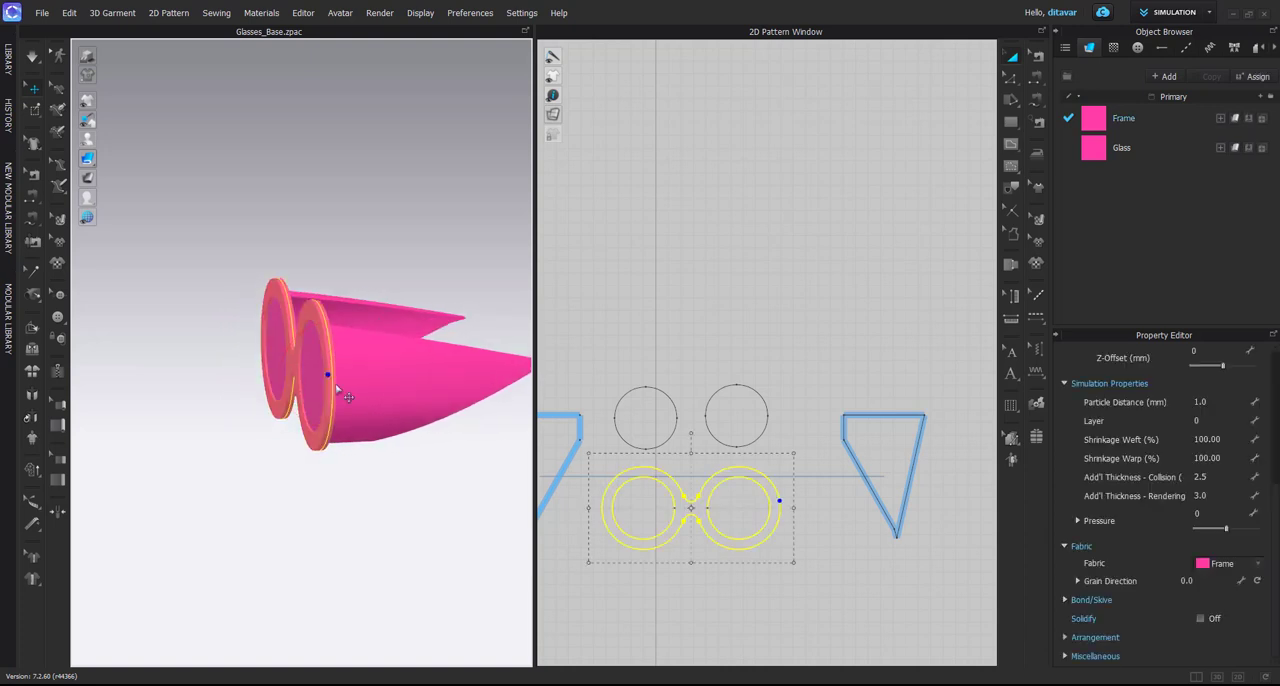
right_drag(343, 374, 382, 443)
click(423, 468)
scroll(357, 420, up, 4)
click(341, 400)
right_drag(341, 400, 407, 462)
scroll(407, 462, down, 3)
scroll(629, 481, down, 4)
Add the first 3D_Shape avatar, the rounded box, from the library to the workspace
scroll(470, 565, down, 5)
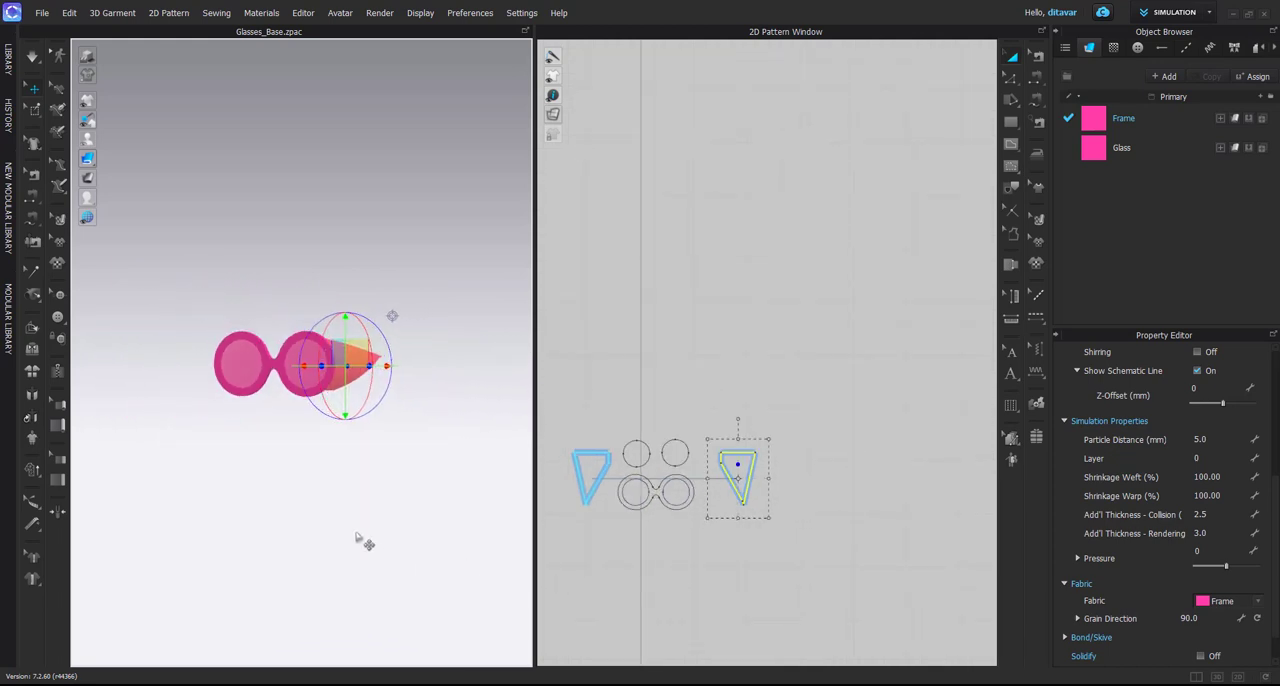
middle_drag(363, 540, 401, 434)
scroll(415, 456, down, 3)
right_drag(401, 434, 393, 505)
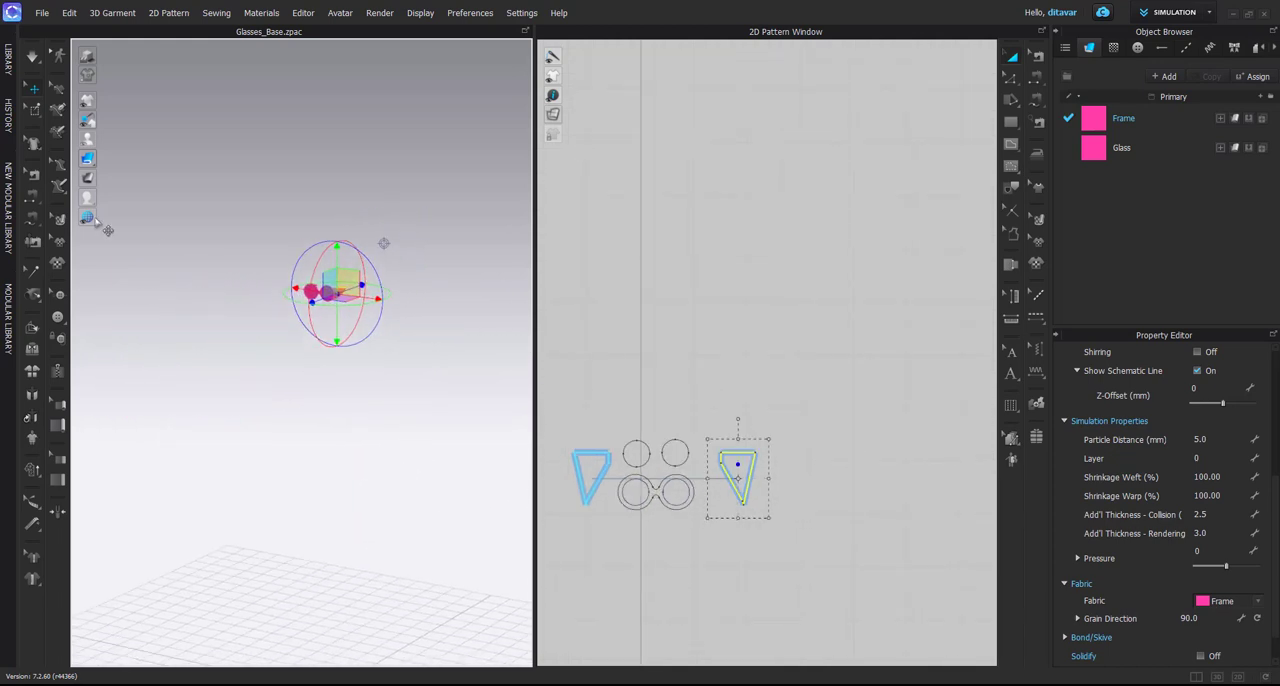
click(10, 78)
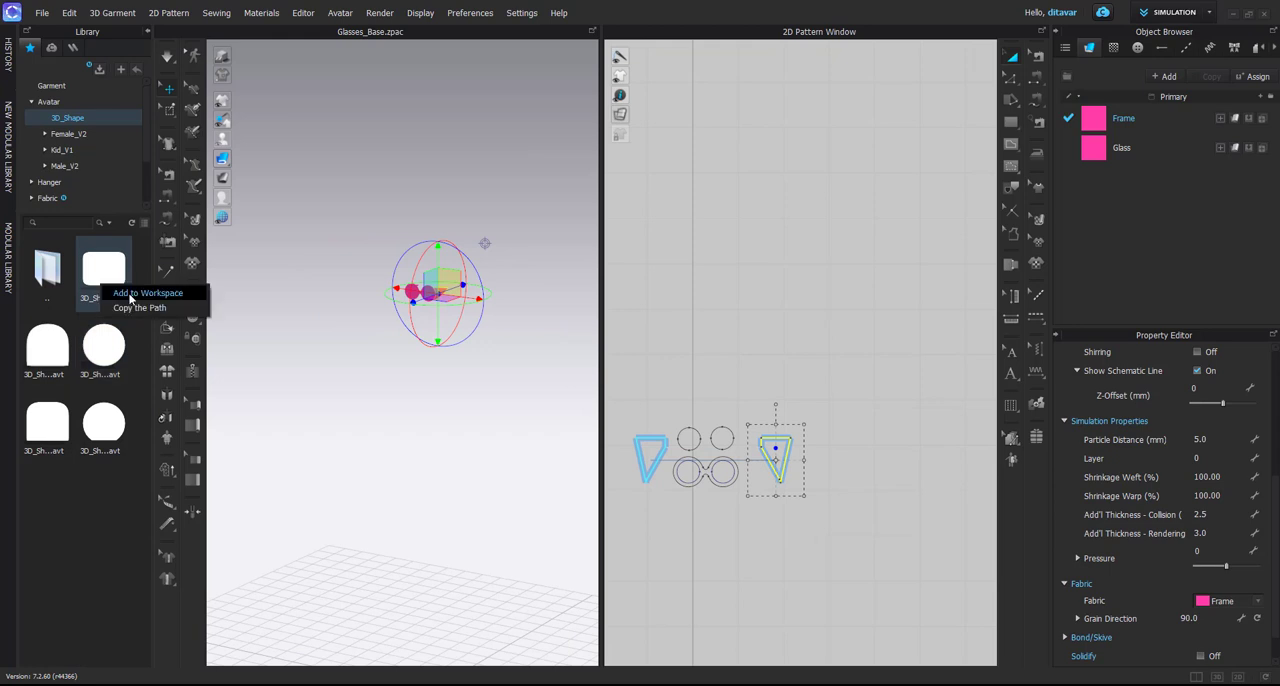
drag(103, 272, 340, 377)
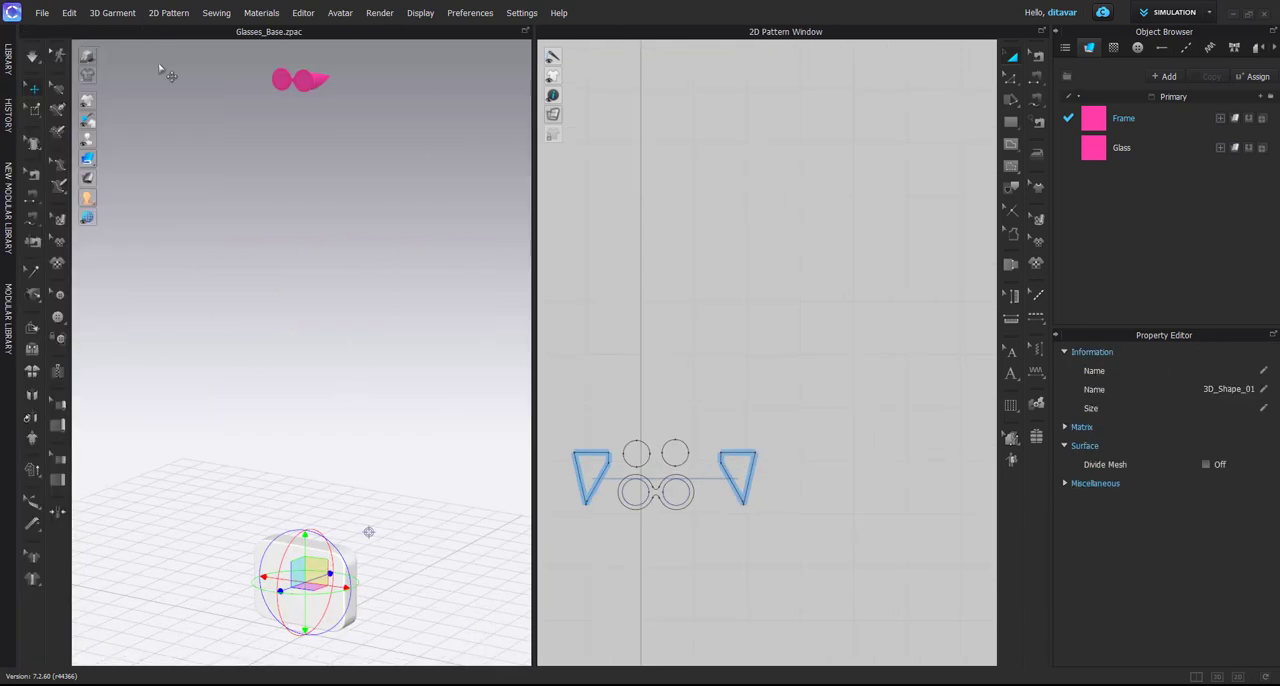
Examine the right-hand lens and its surrounding frame up close in 3D
middle_drag(240, 215, 303, 320)
scroll(308, 335, up, 5)
scroll(379, 375, up, 2)
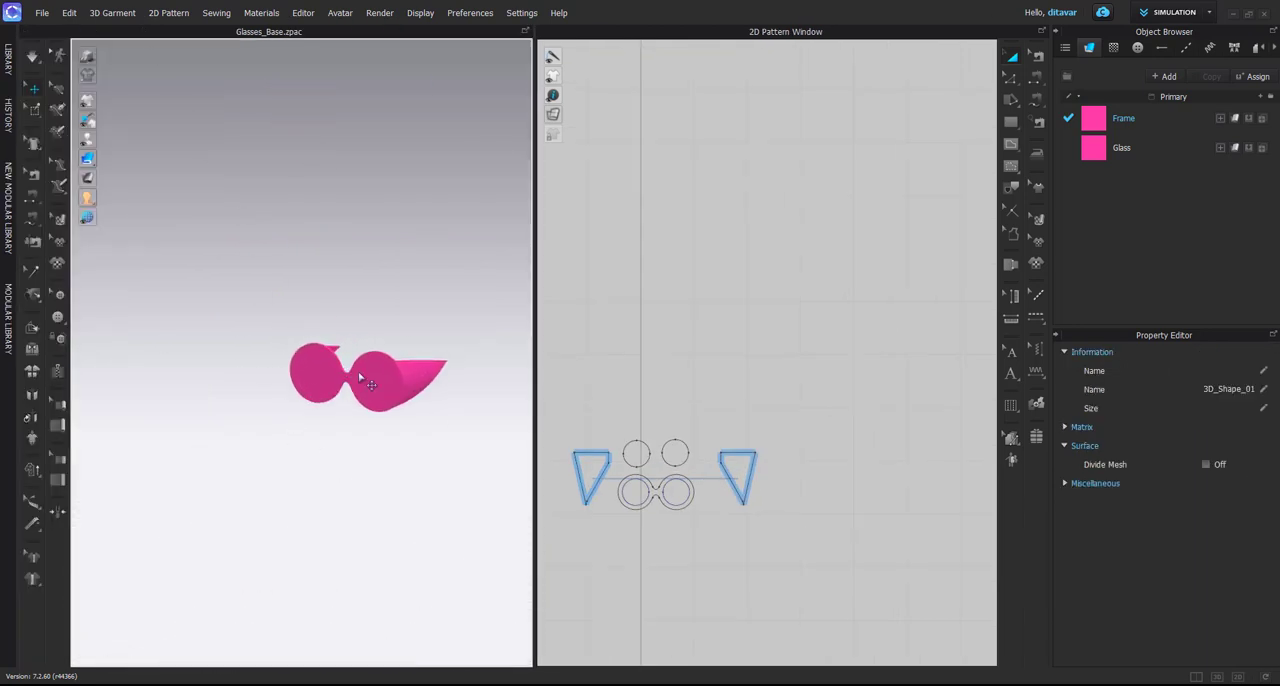
click(377, 383)
key(f)
right_drag(397, 389, 323, 383)
scroll(323, 383, down, 3)
middle_drag(323, 383, 332, 407)
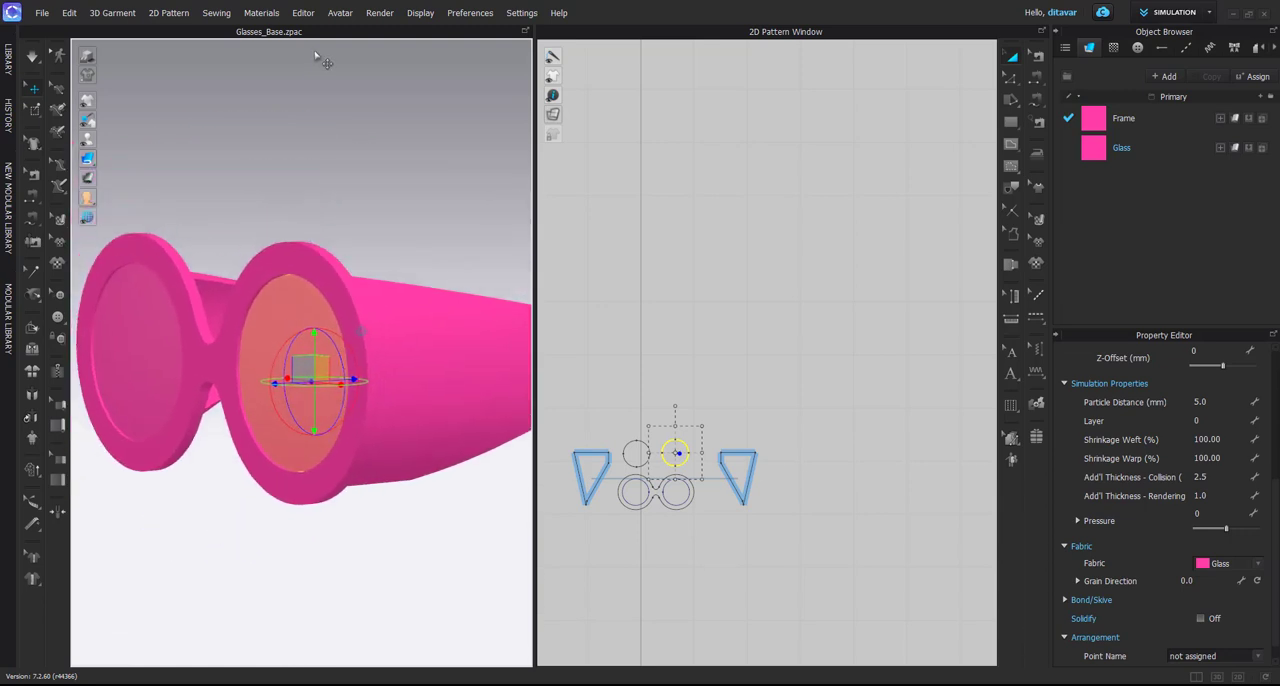
Delete the bounding volumes Main_1, Sides_1, Straps_1 and Straps_2 from the avatar's arrangement settings
click(340, 14)
click(360, 106)
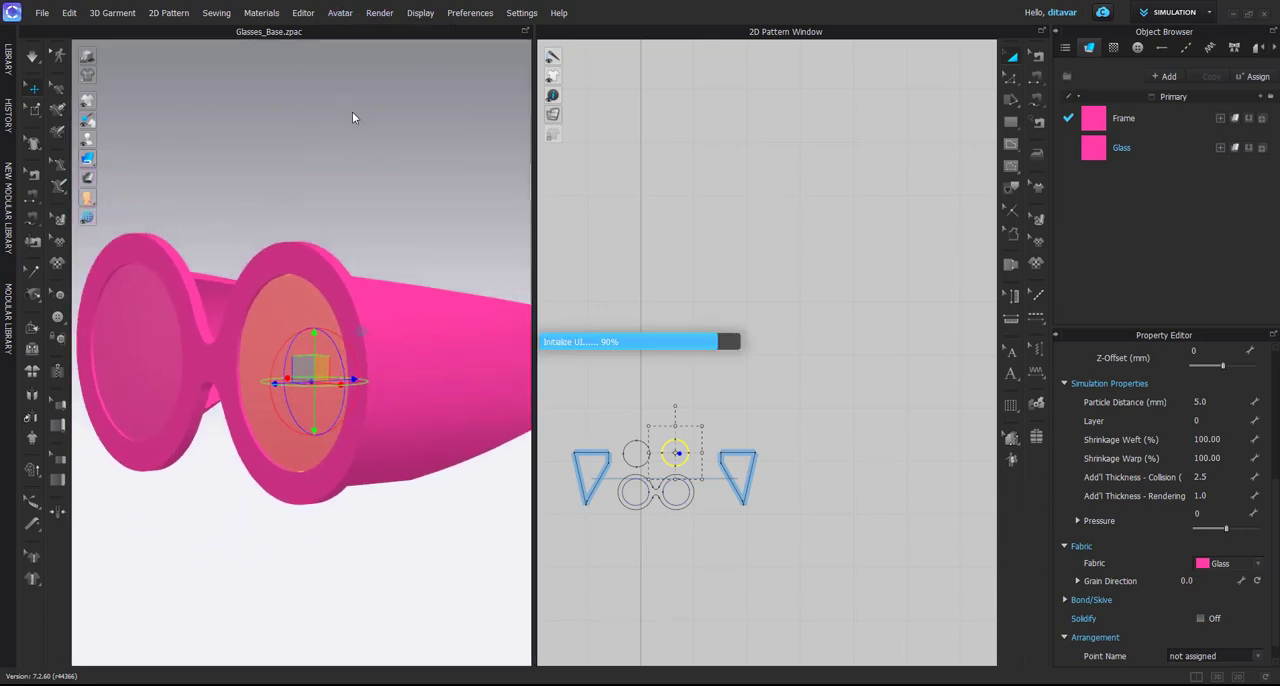
click(588, 116)
shift+click(594, 152)
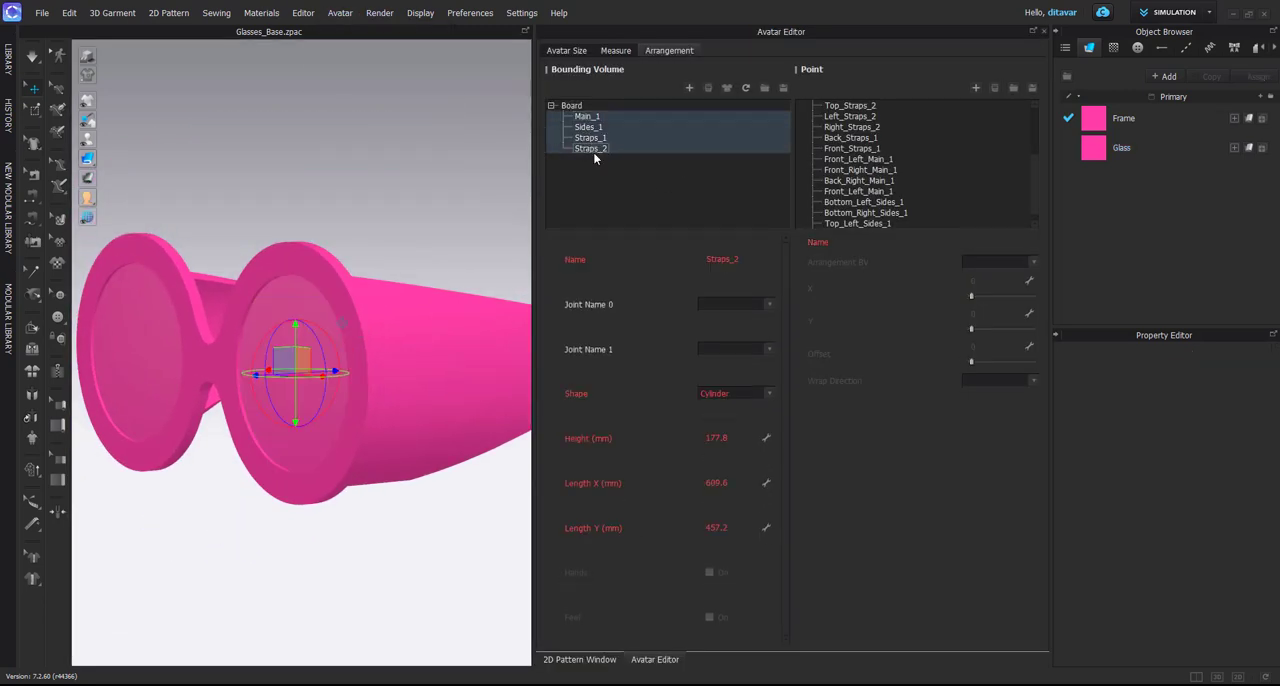
click(710, 90)
Delete all the existing arrangement points under Placement, from Top_Straps_2 to Top_Right_Sides_1
scroll(866, 140, up, 4)
click(862, 168)
click(850, 118)
scroll(862, 150, down, 4)
shift+click(868, 225)
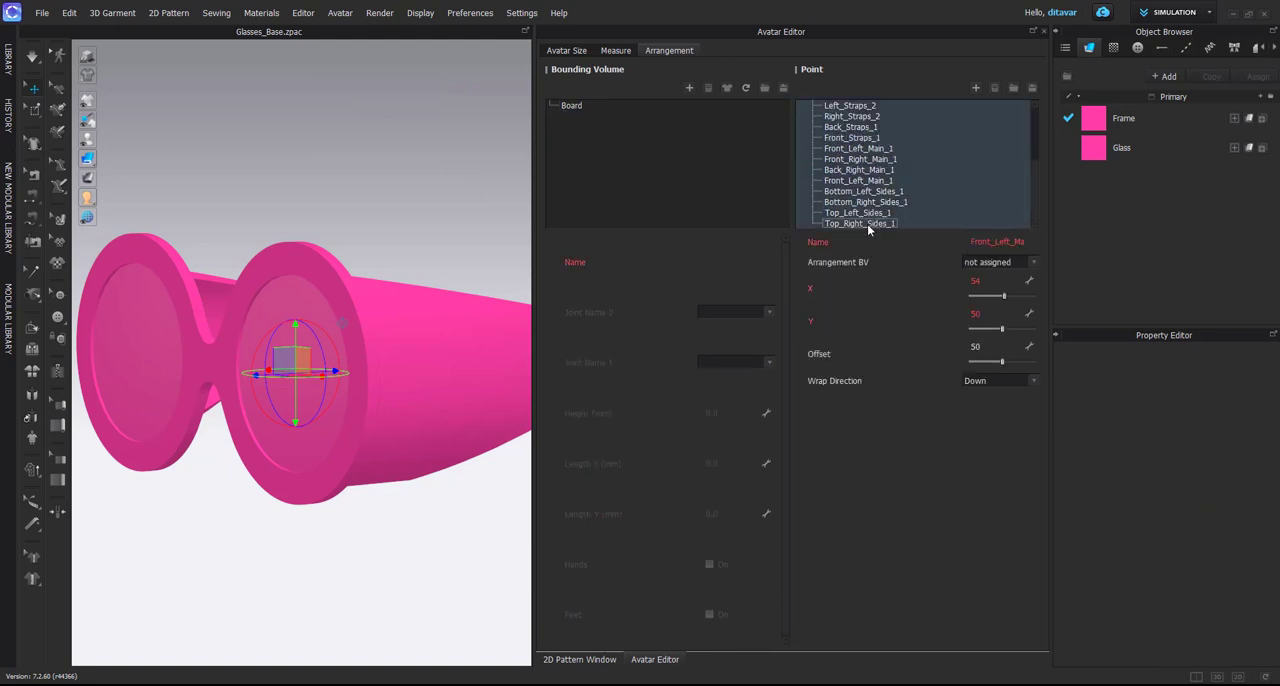
click(994, 89)
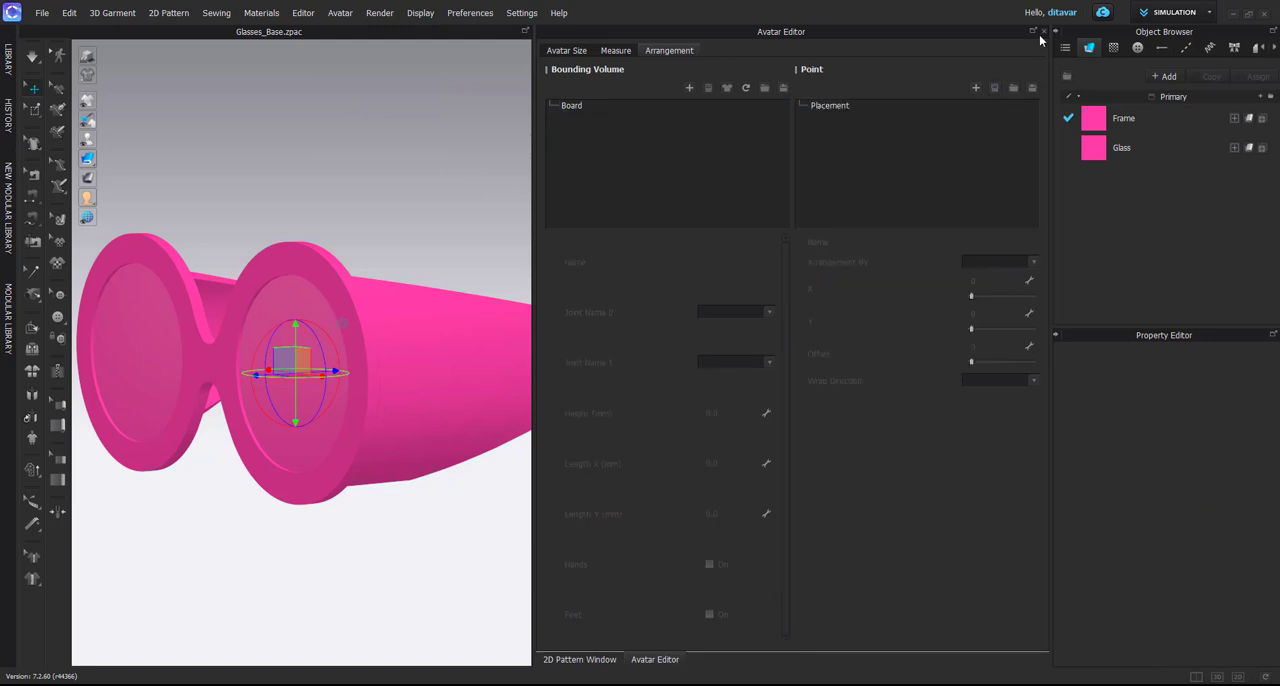
Close the Avatar Editor and measure the outer diameter of the right-hand lens rim in the 2D pattern
click(1044, 32)
scroll(703, 372, down, 1)
middle_drag(703, 372, 740, 280)
scroll(710, 348, up, 9)
middle_drag(709, 423, 782, 362)
key(g)
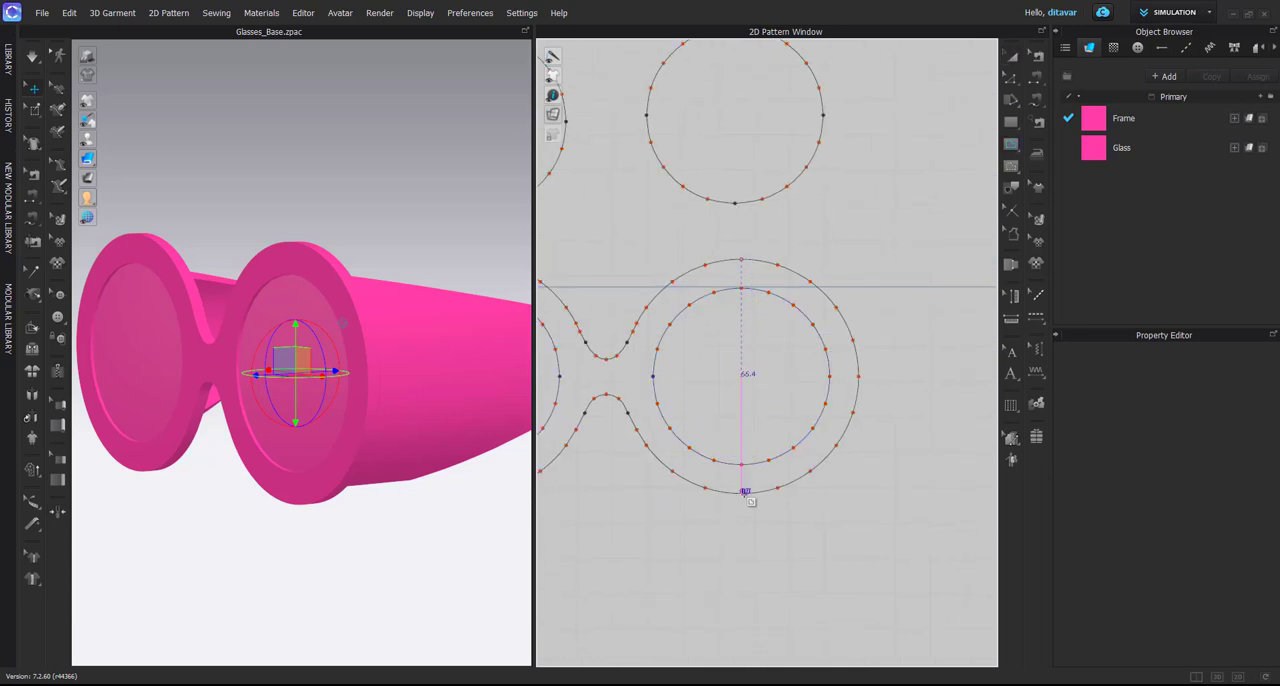
scroll(744, 491, up, 2)
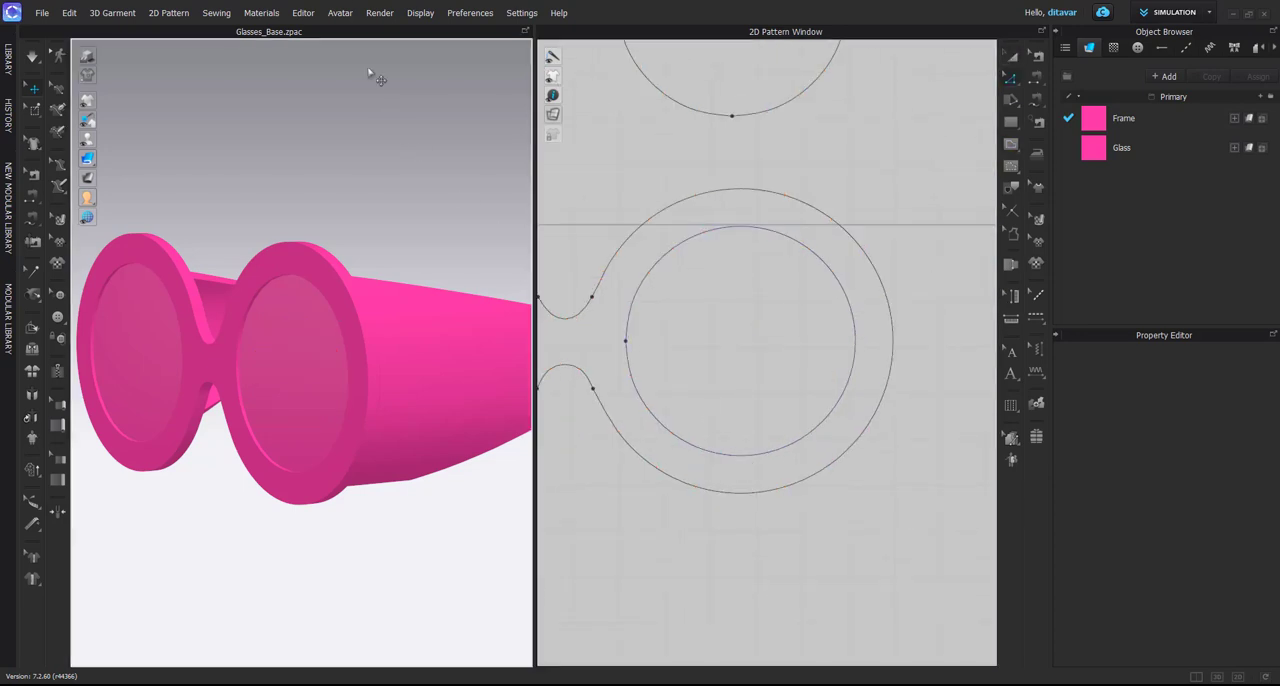
Add a cylindrical bounding volume named Pan with height 66 mm and X and Y lengths of 66.4 mm
click(340, 13)
click(359, 105)
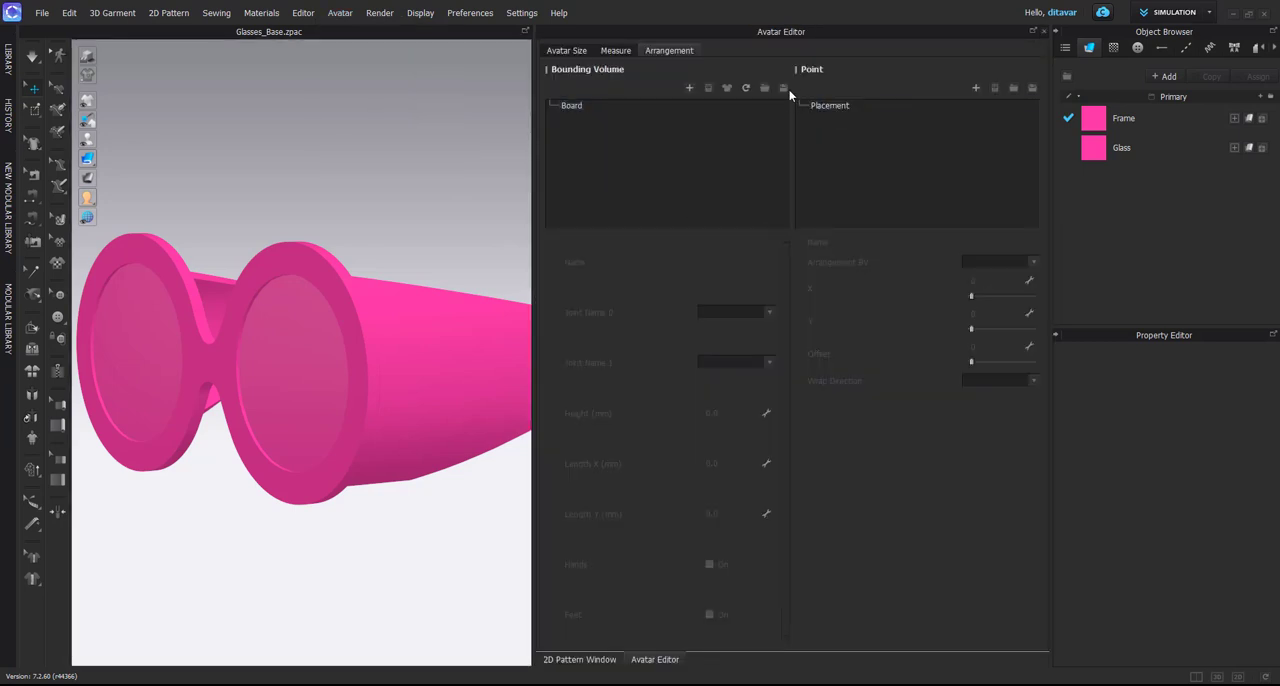
click(690, 88)
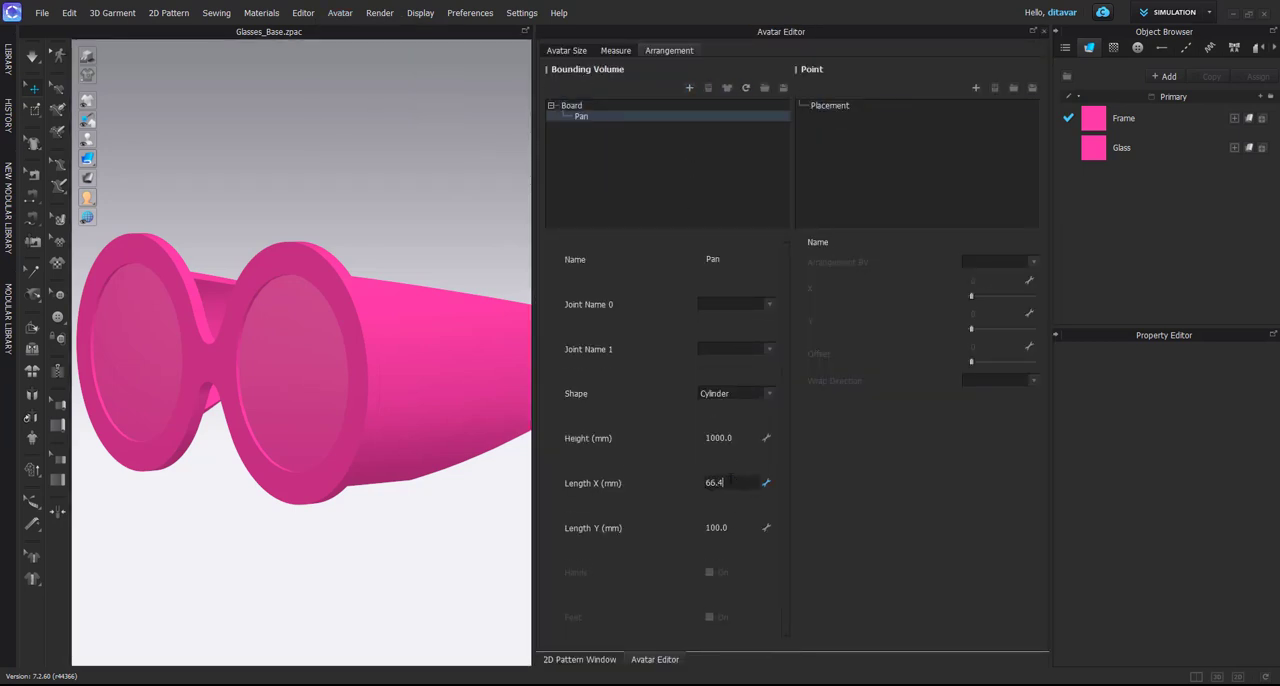
click(735, 527)
text(66)
key(Return)
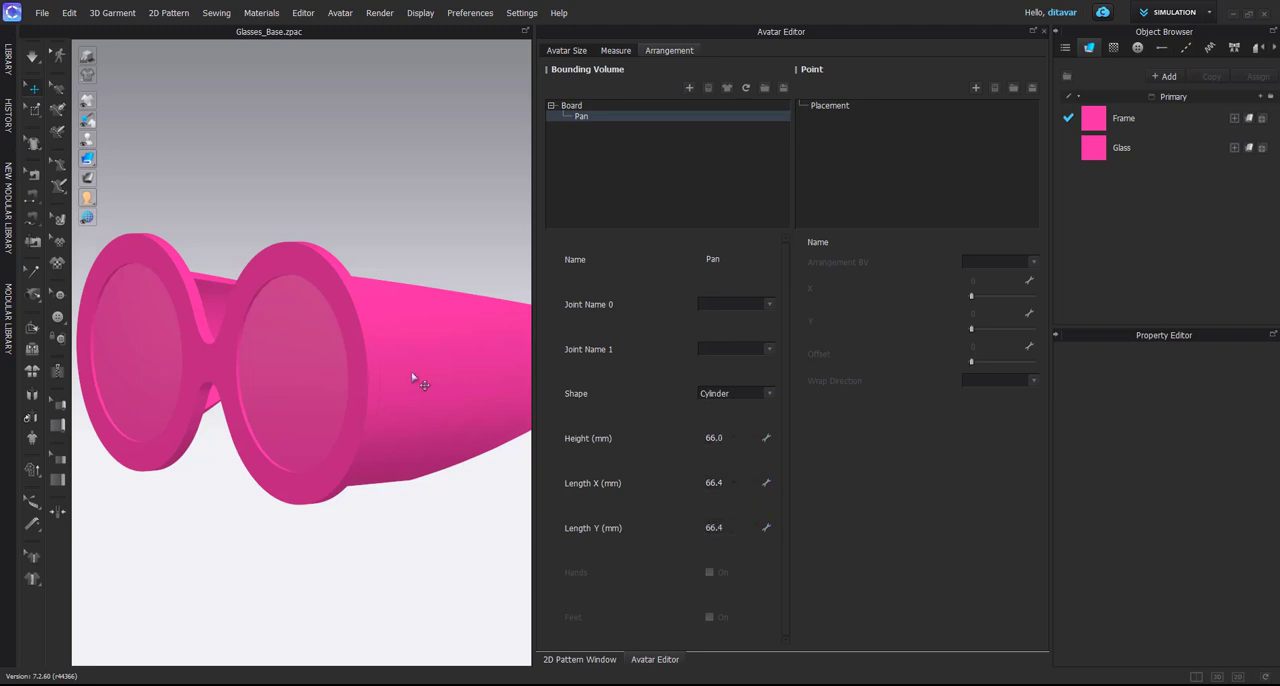
Raise the Pan cylinder from the floor to the glasses and rotate it so its axis points from front to back
scroll(330, 408, down, 3)
scroll(330, 408, down, 5)
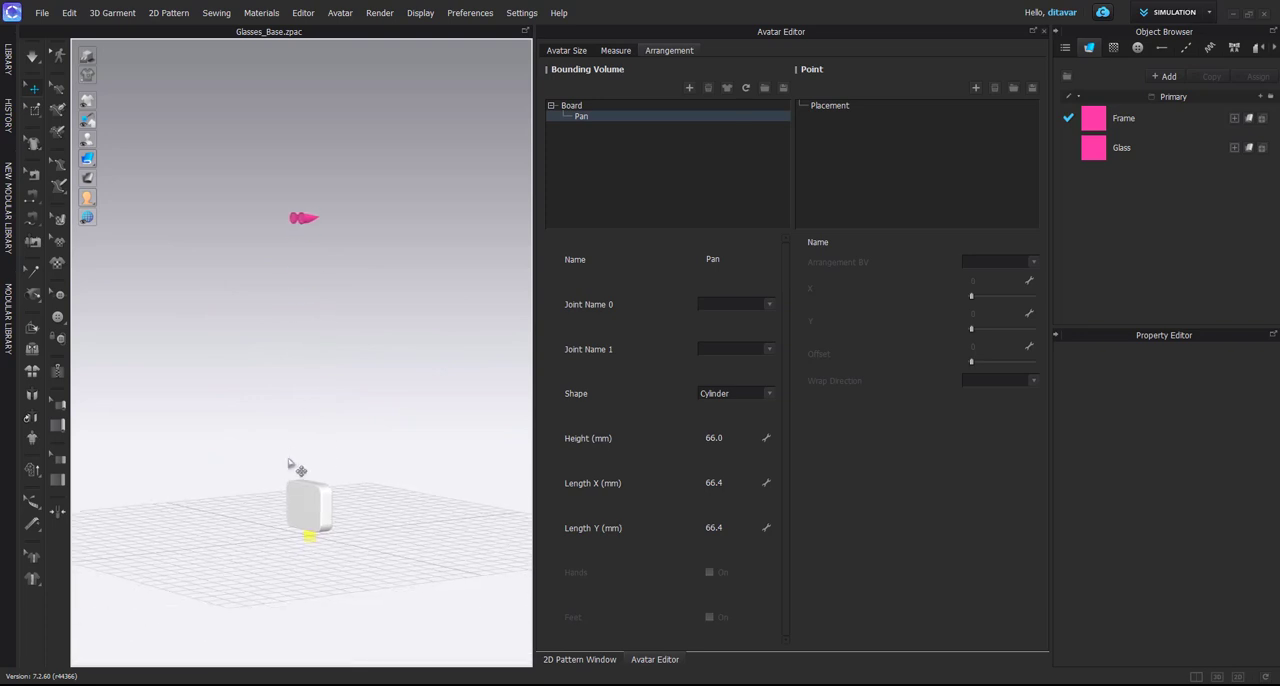
drag(312, 538, 330, 367)
scroll(330, 367, up, 5)
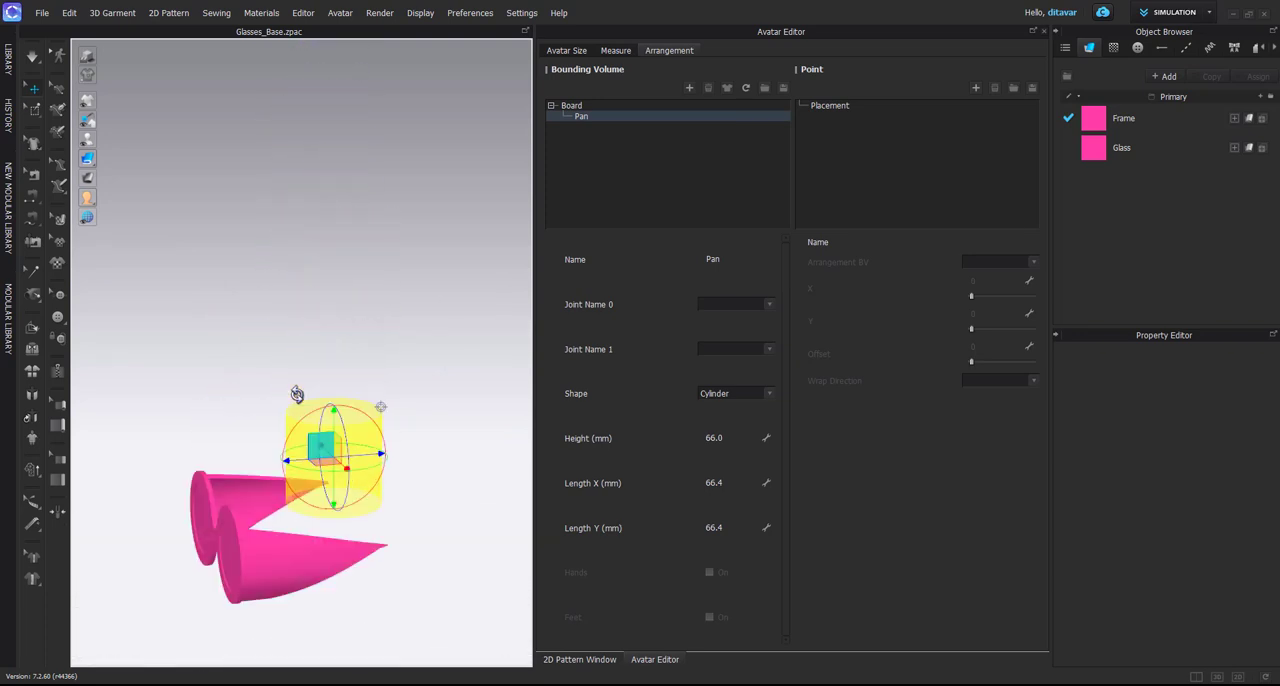
right_drag(308, 366, 340, 329)
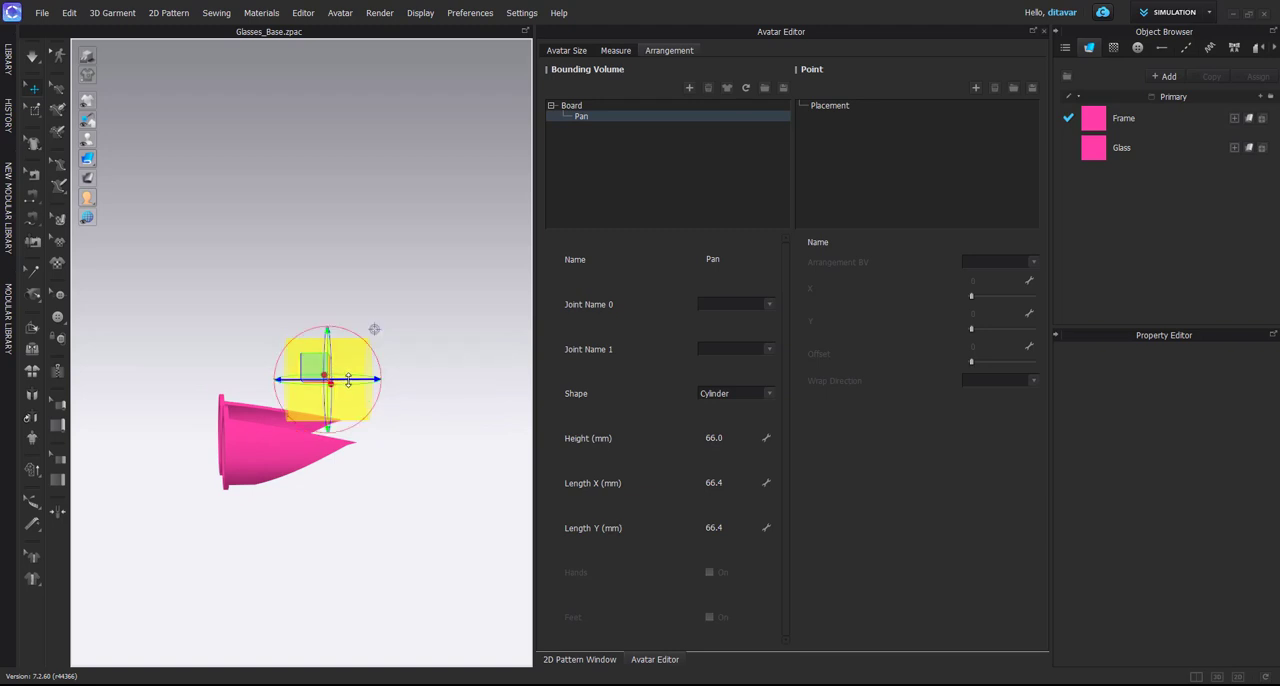
right_drag(374, 329, 375, 412)
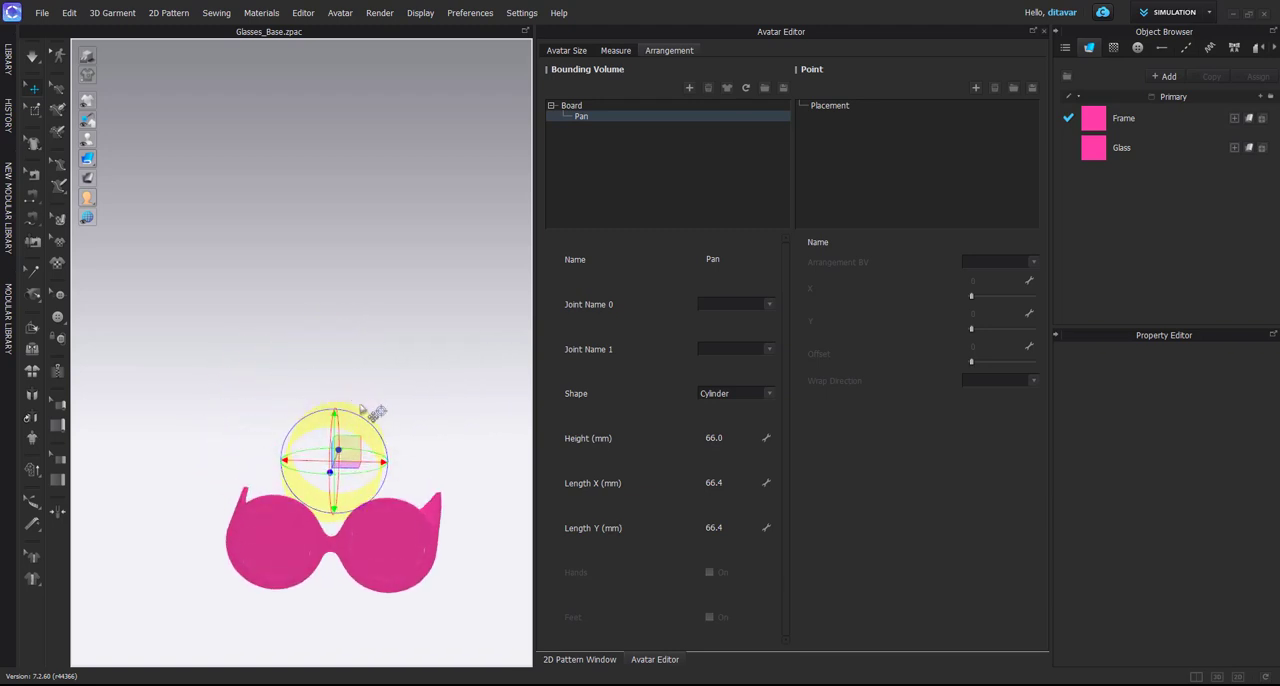
Move the Pan cylinder sideways above the right-hand lens and check its position against the lens
drag(367, 461, 429, 470)
middle_drag(427, 550, 415, 464)
click(382, 466)
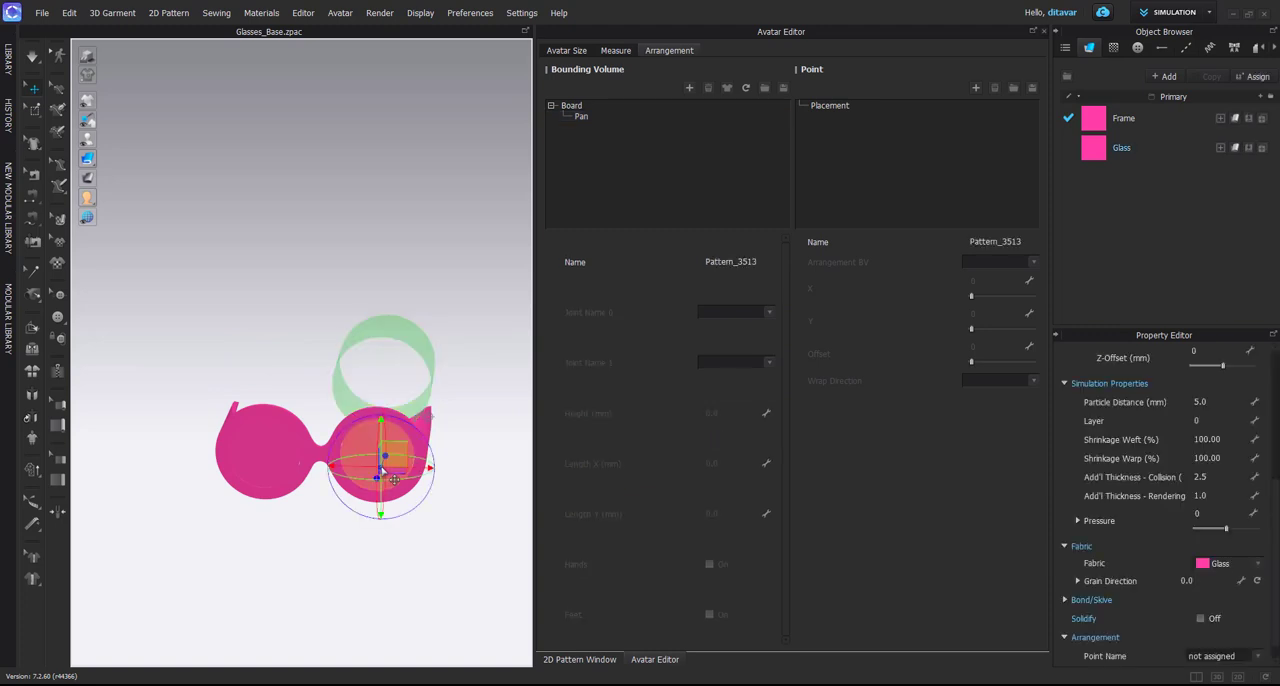
scroll(354, 473, up, 5)
scroll(354, 477, down, 5)
right_drag(338, 372, 277, 377)
click(351, 134)
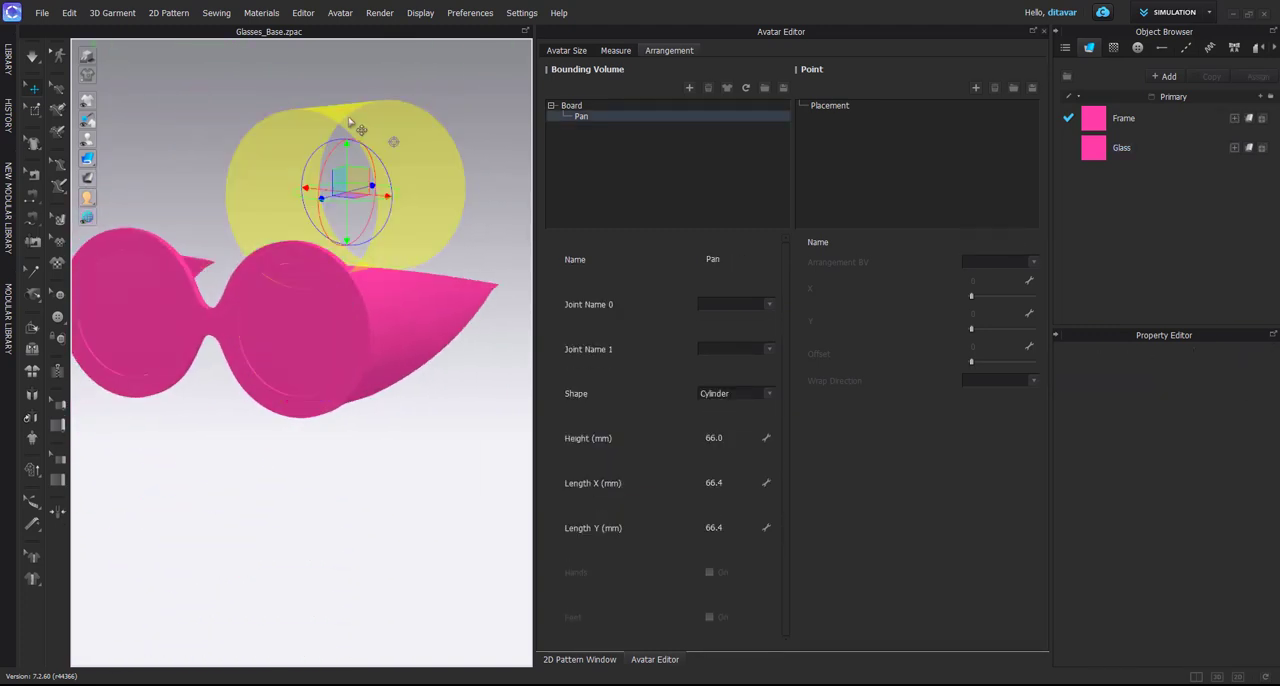
Lower the Pan cylinder onto the right-hand lens and align it with the outer rim in the front view
right_drag(351, 134, 442, 296)
key(2)
scroll(400, 300, up, 2)
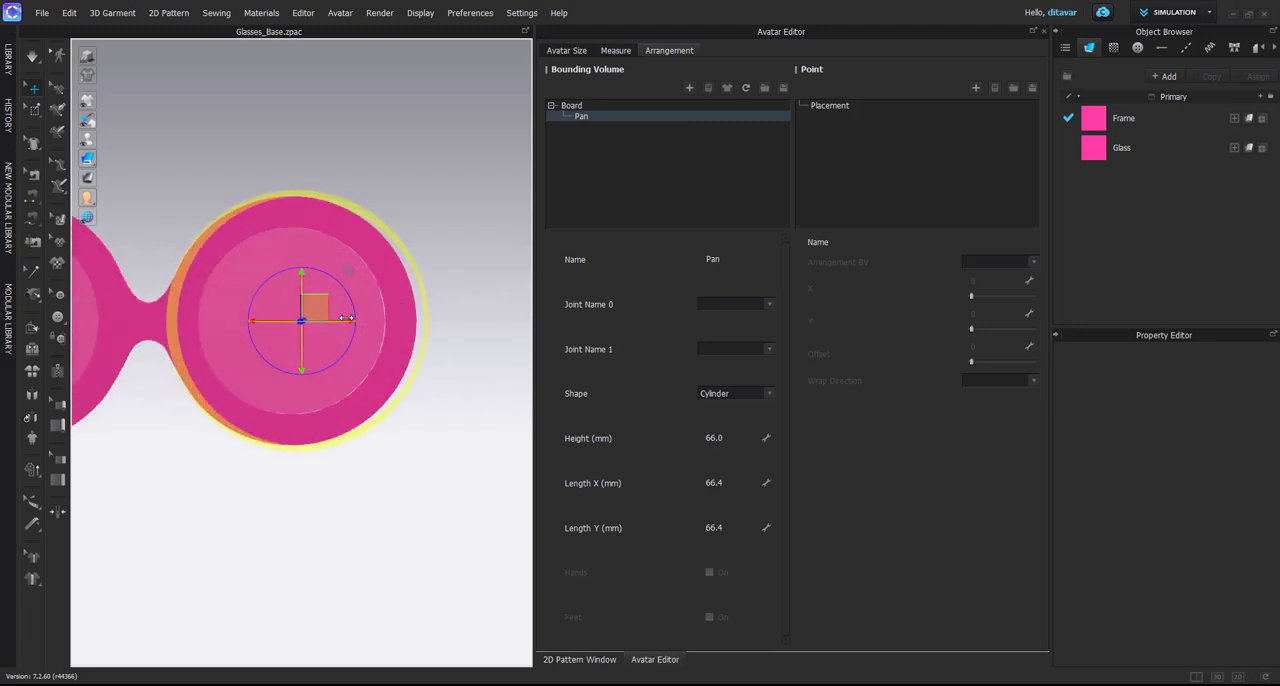
mouse_move(348, 318)
mouse_down()
mouse_move(338, 339)
mouse_move(327, 323)
mouse_up()
key(2)
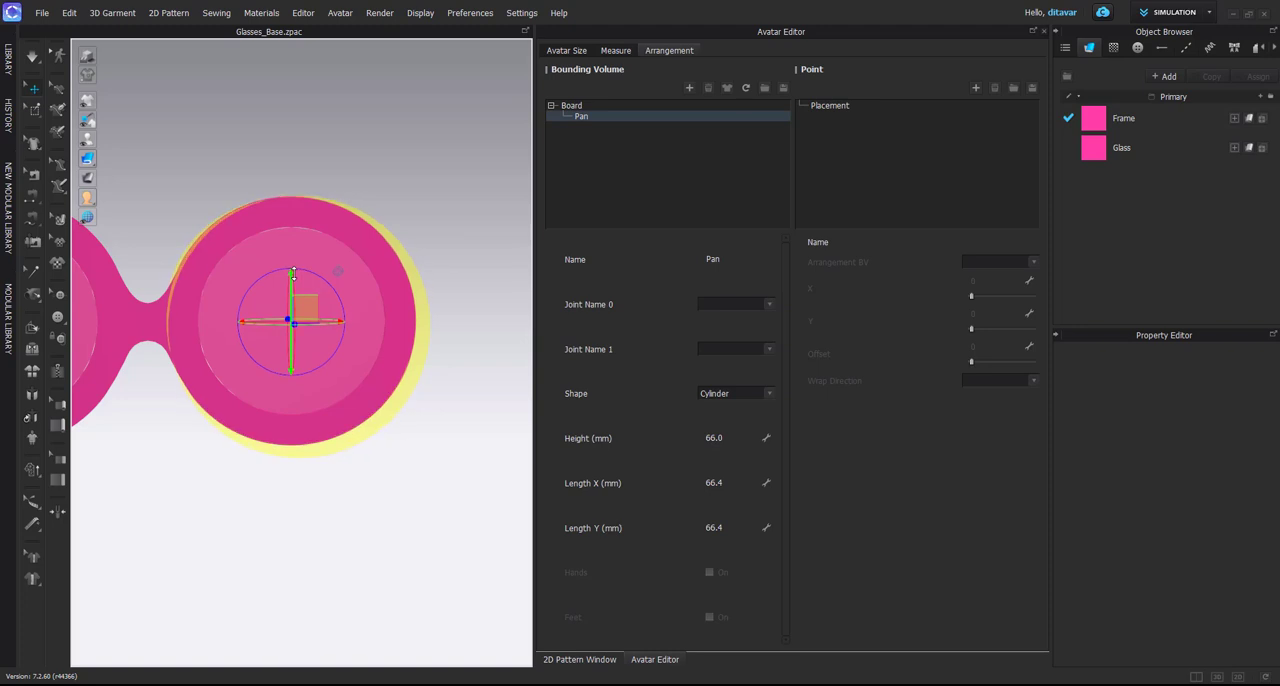
mouse_move(326, 283)
right_down()
mouse_move(182, 280)
mouse_move(286, 294)
mouse_move(320, 326)
mouse_move(338, 299)
right_up()
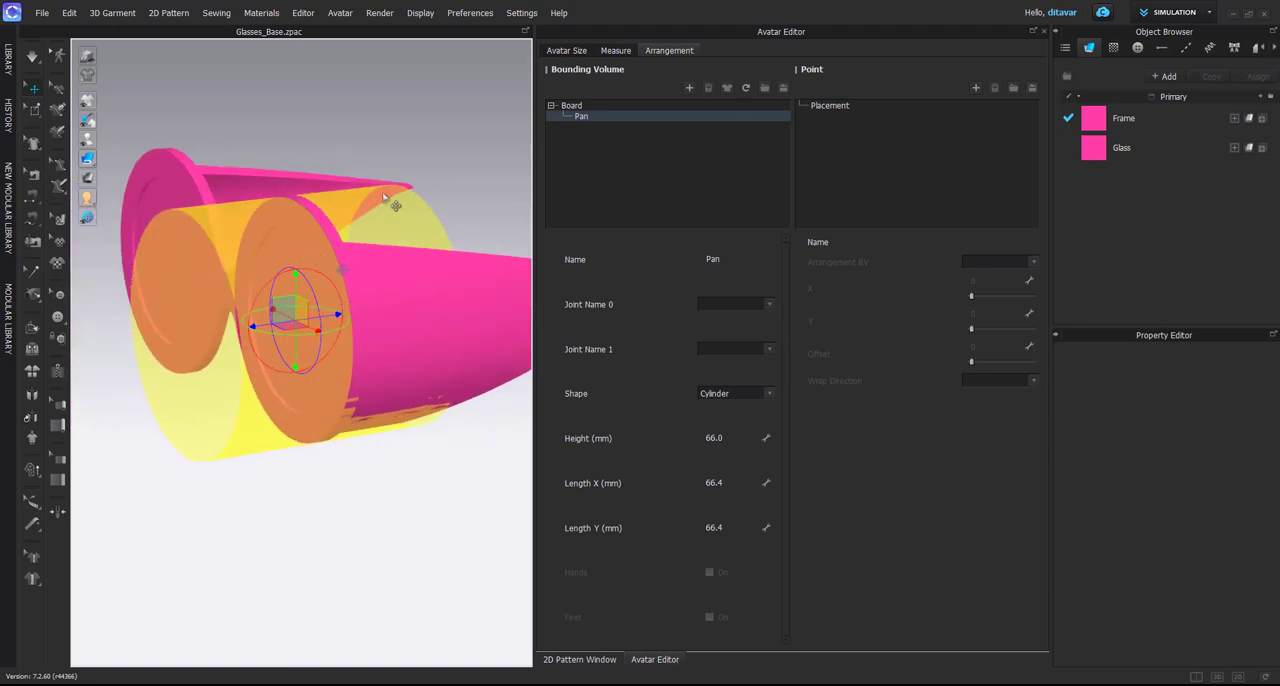
Add an arrangement point assigned to the Pan bounding volume, check it in 3D and close the Avatar Editor
click(975, 88)
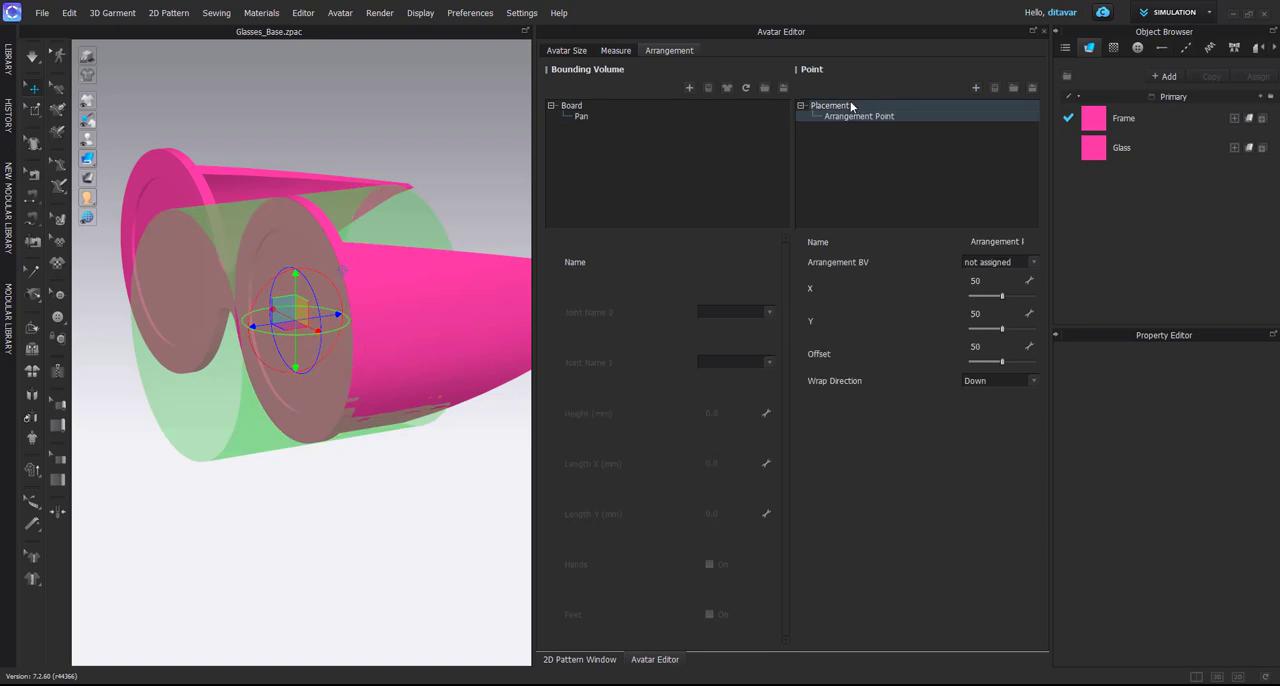
click(992, 263)
click(972, 272)
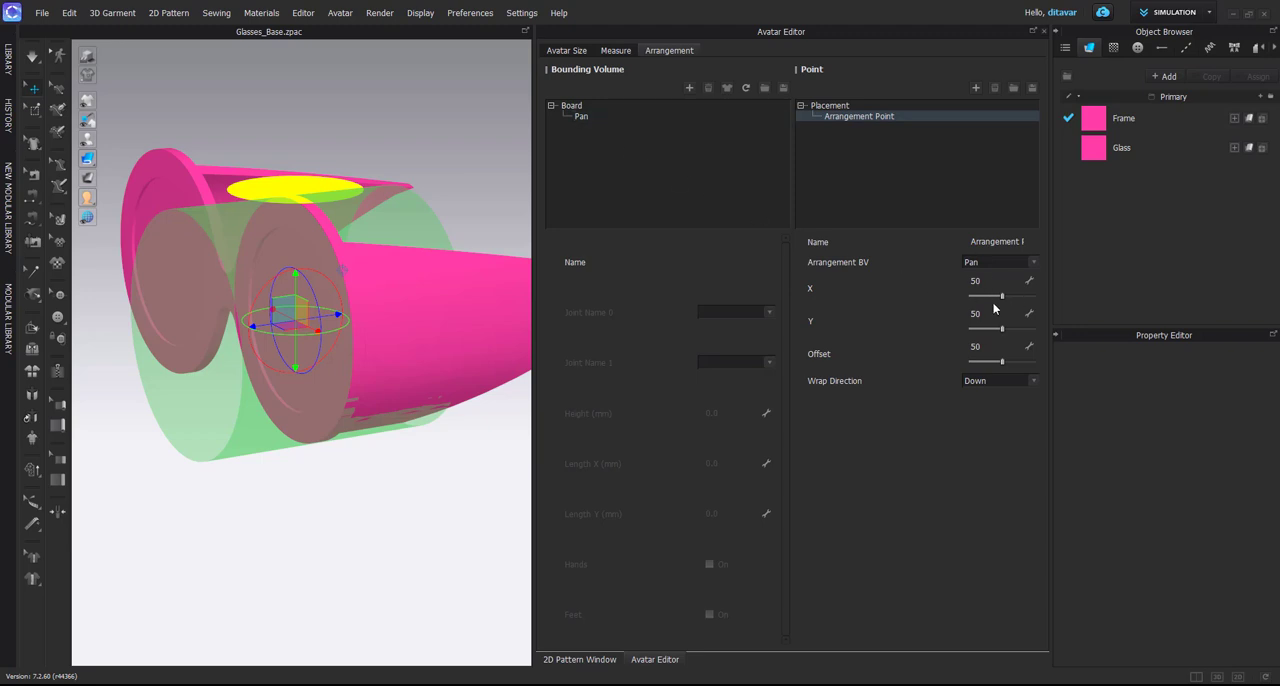
mouse_move(401, 215)
right_down()
mouse_move(311, 186)
mouse_move(408, 203)
right_up()
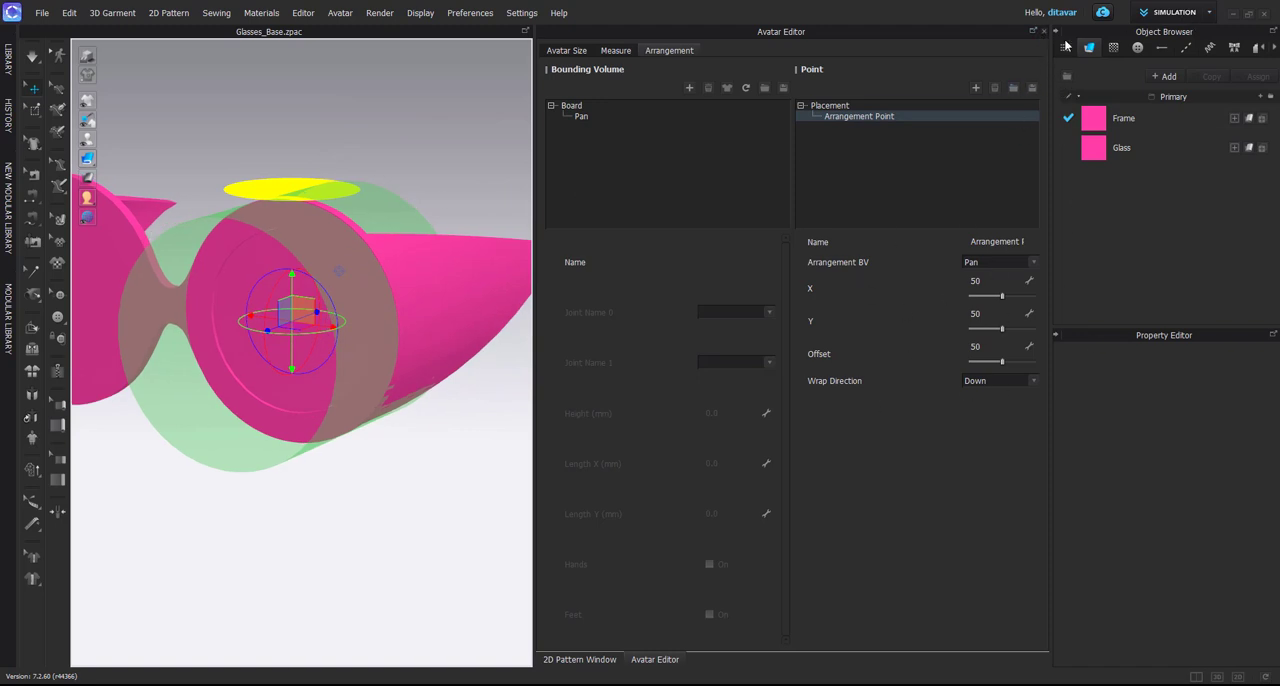
click(1034, 31)
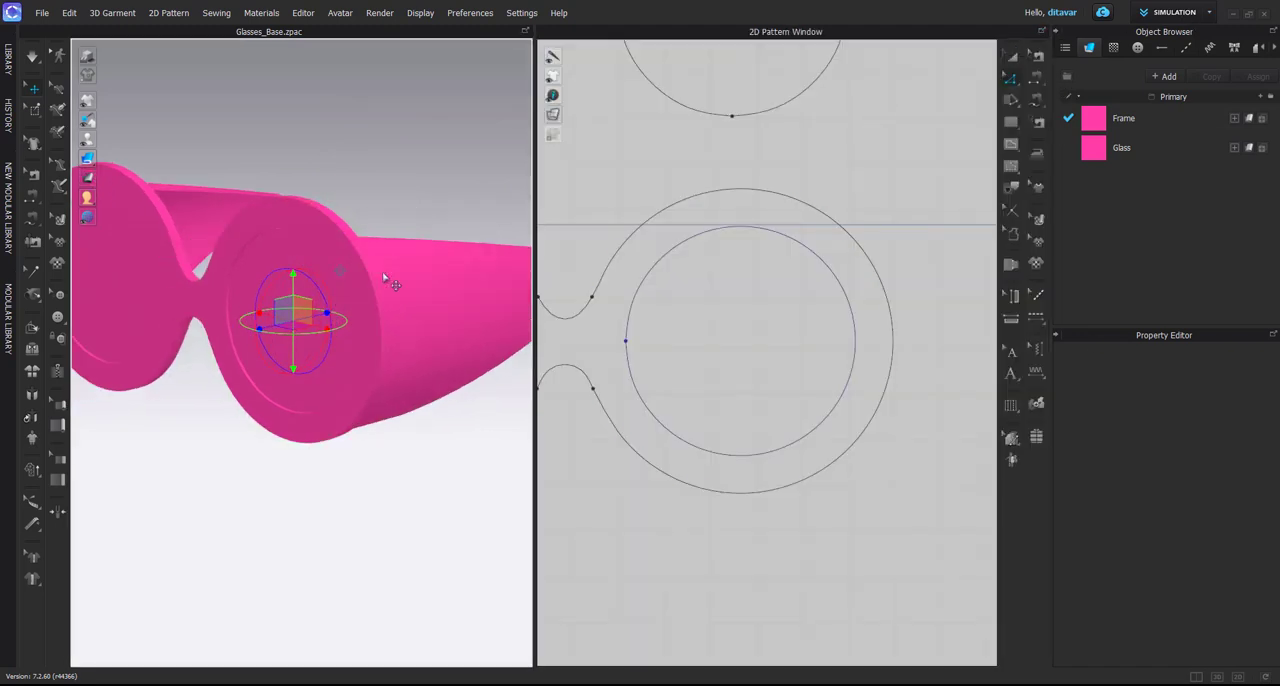
Measure the upper arc of the right-hand lens rim and create an 85 by 30 mm rectangle pattern below the frame
scroll(720, 268, up, 4)
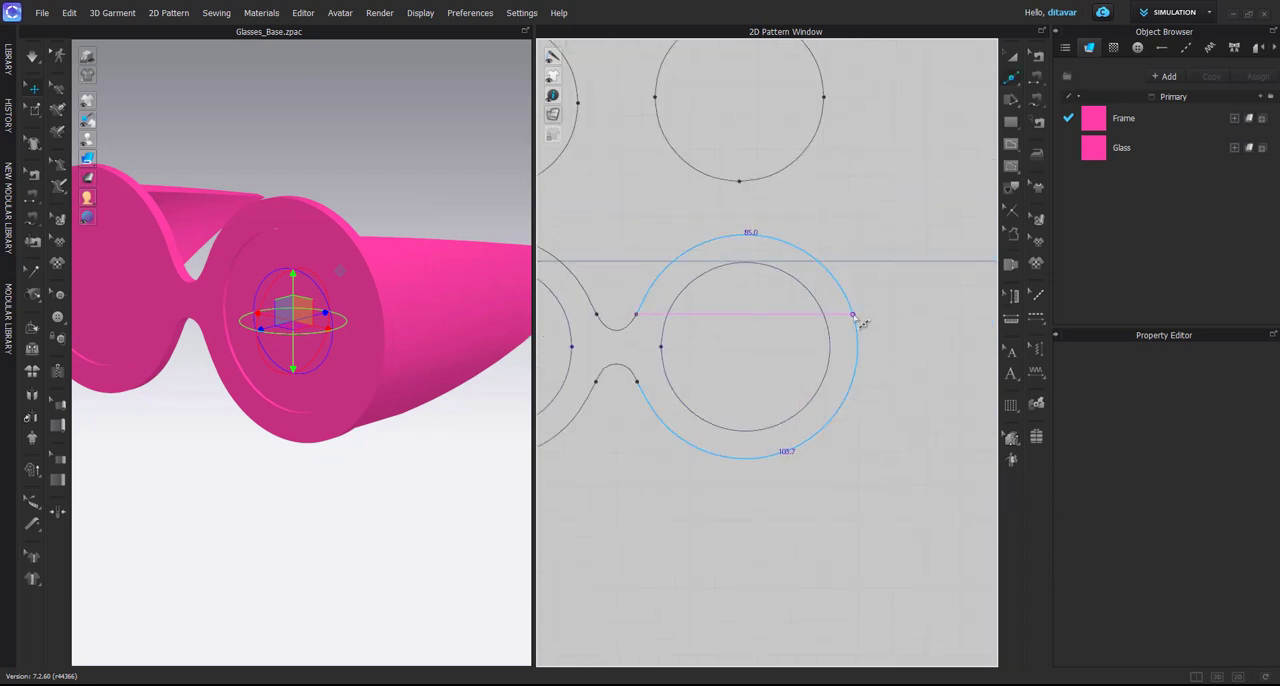
scroll(840, 285, down, 5)
key(s)
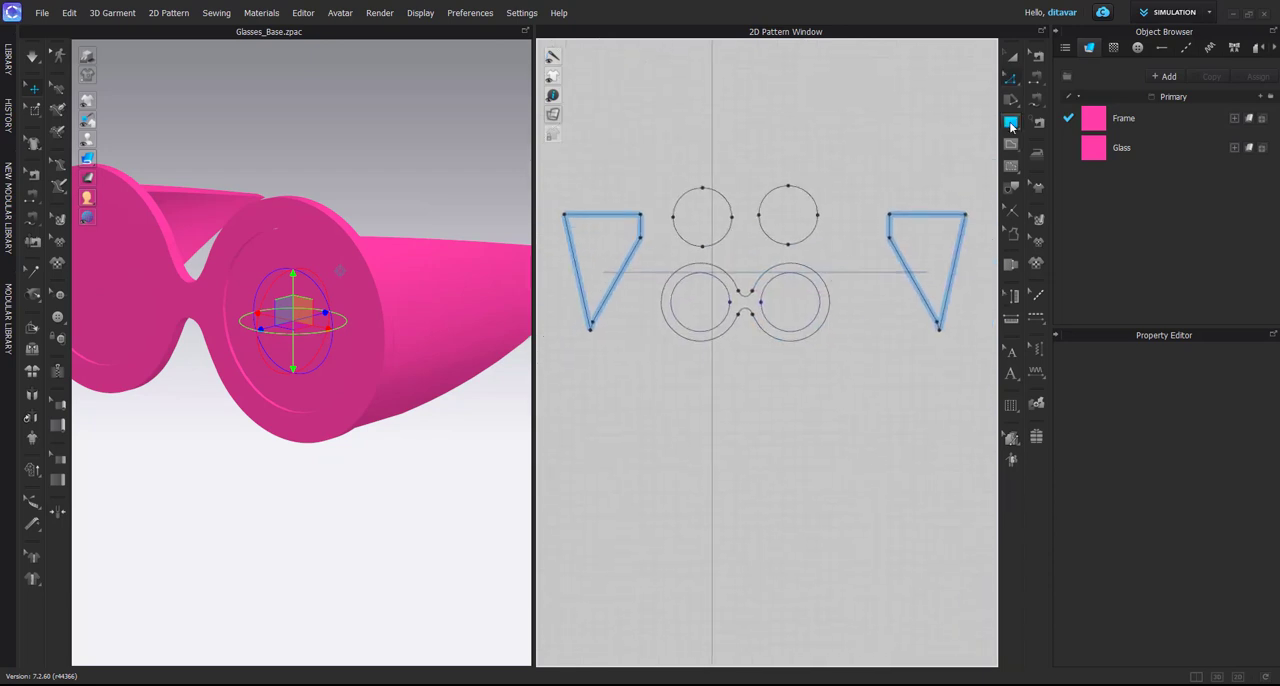
click(764, 442)
text(85)
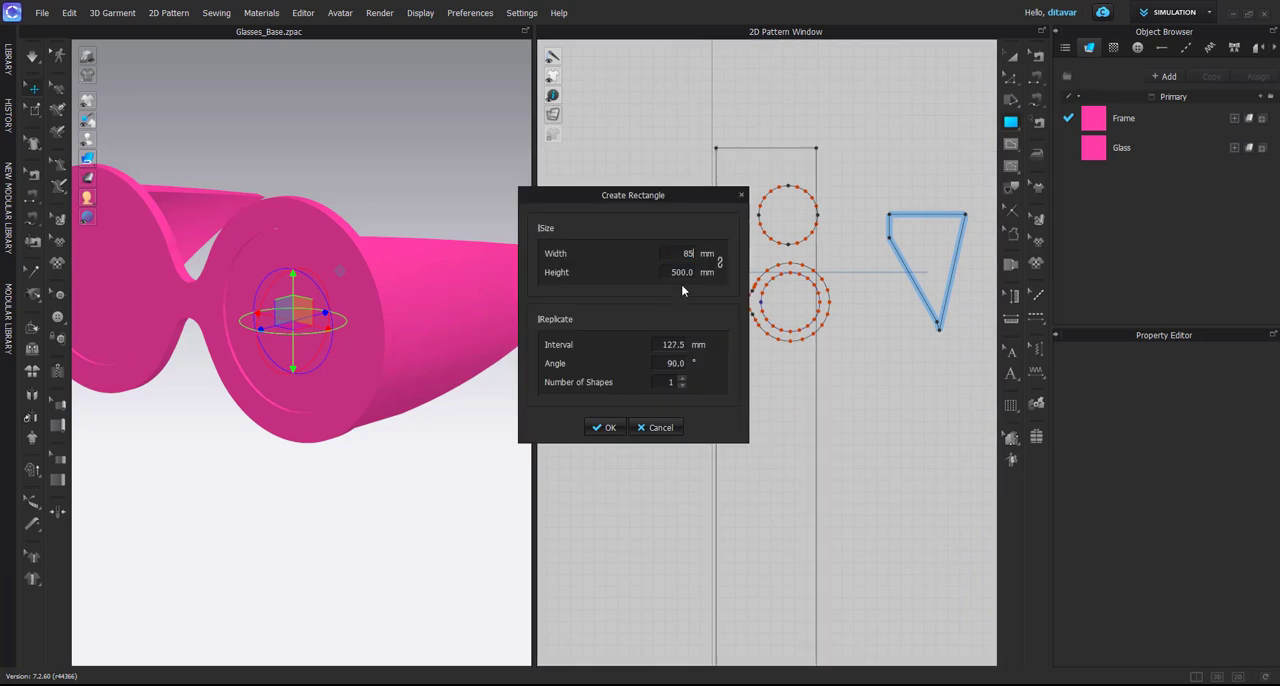
text(30)
key(Return)
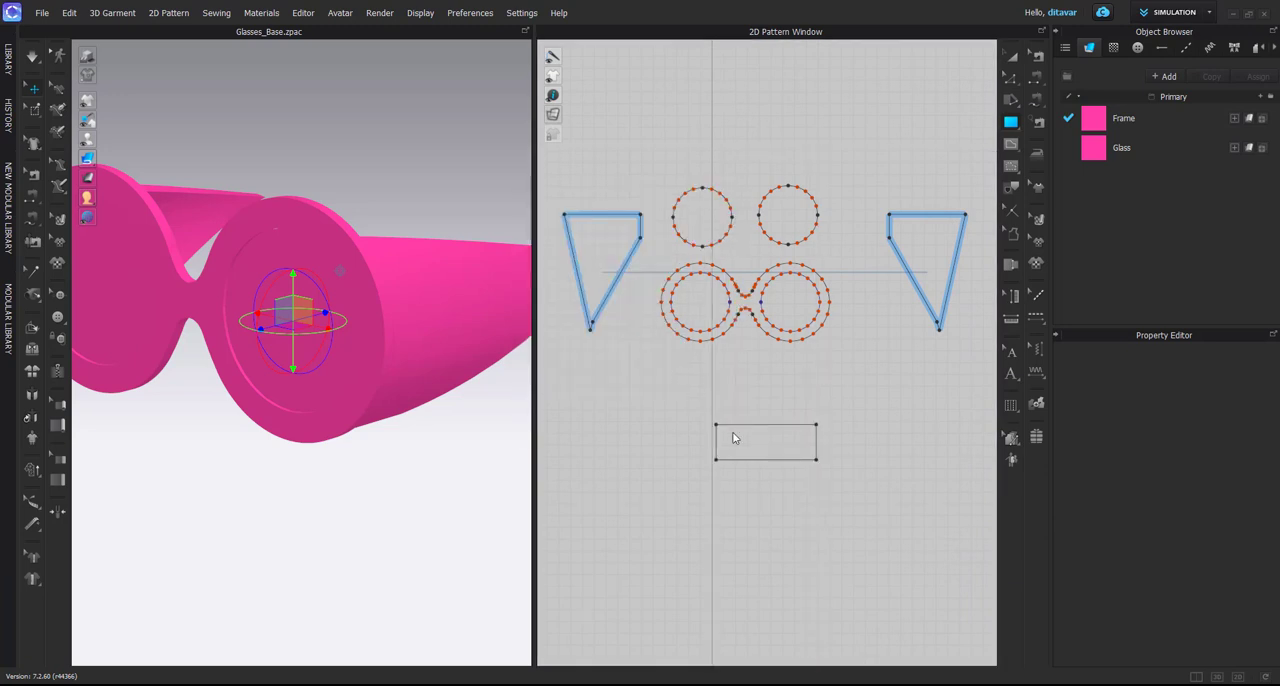
Split the rectangle's lower edge uniformly into two segments and delete its two lower corner points to form a triangle
key(z)
middle_drag(777, 470, 771, 420)
scroll(768, 418, up, 3)
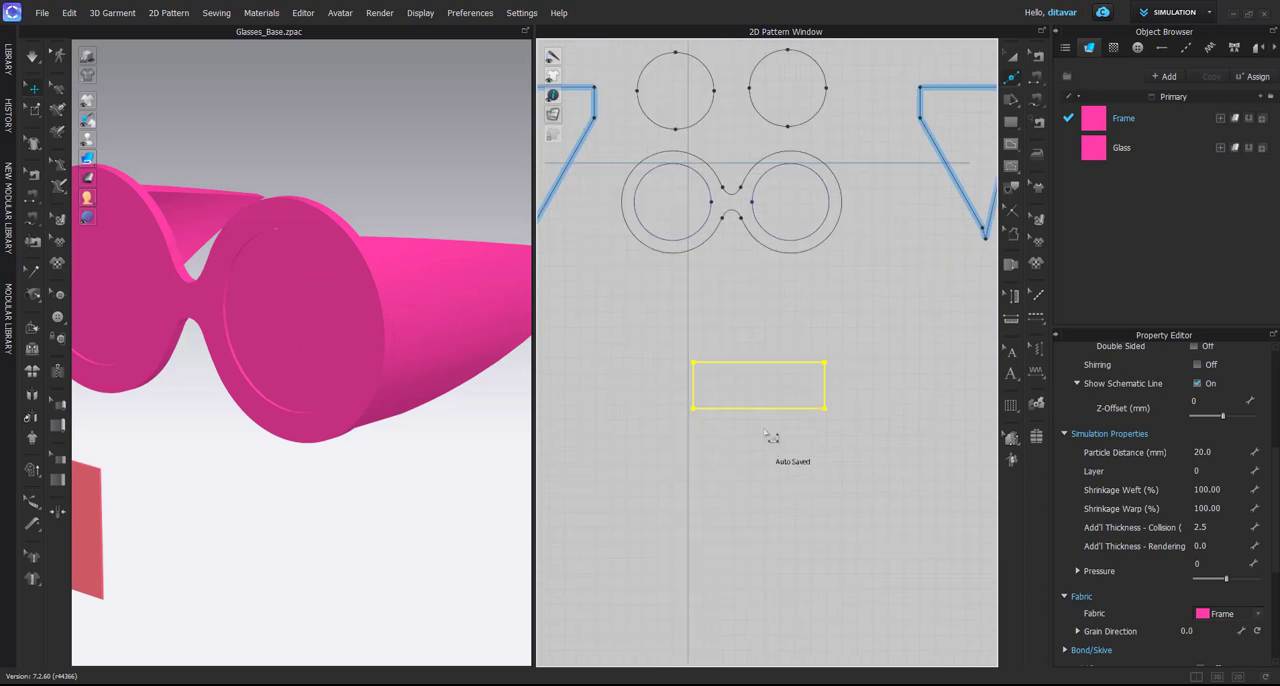
click(766, 425)
right_click(760, 412)
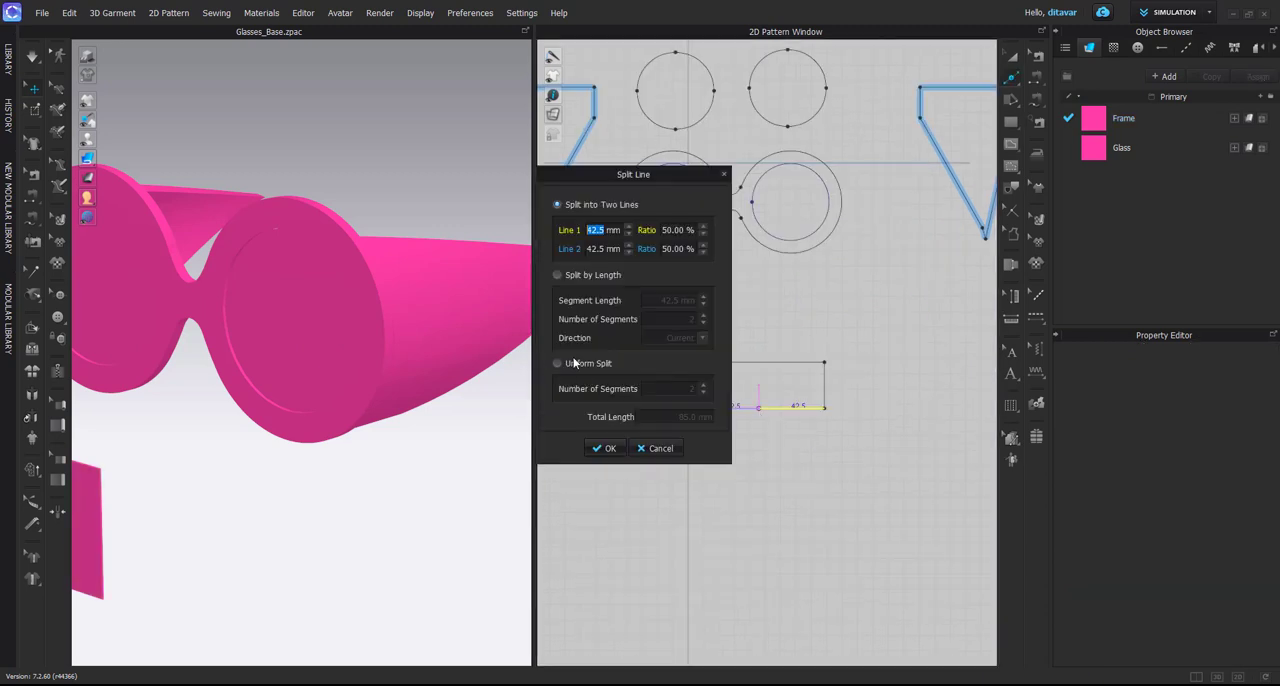
click(602, 449)
key(Delete)
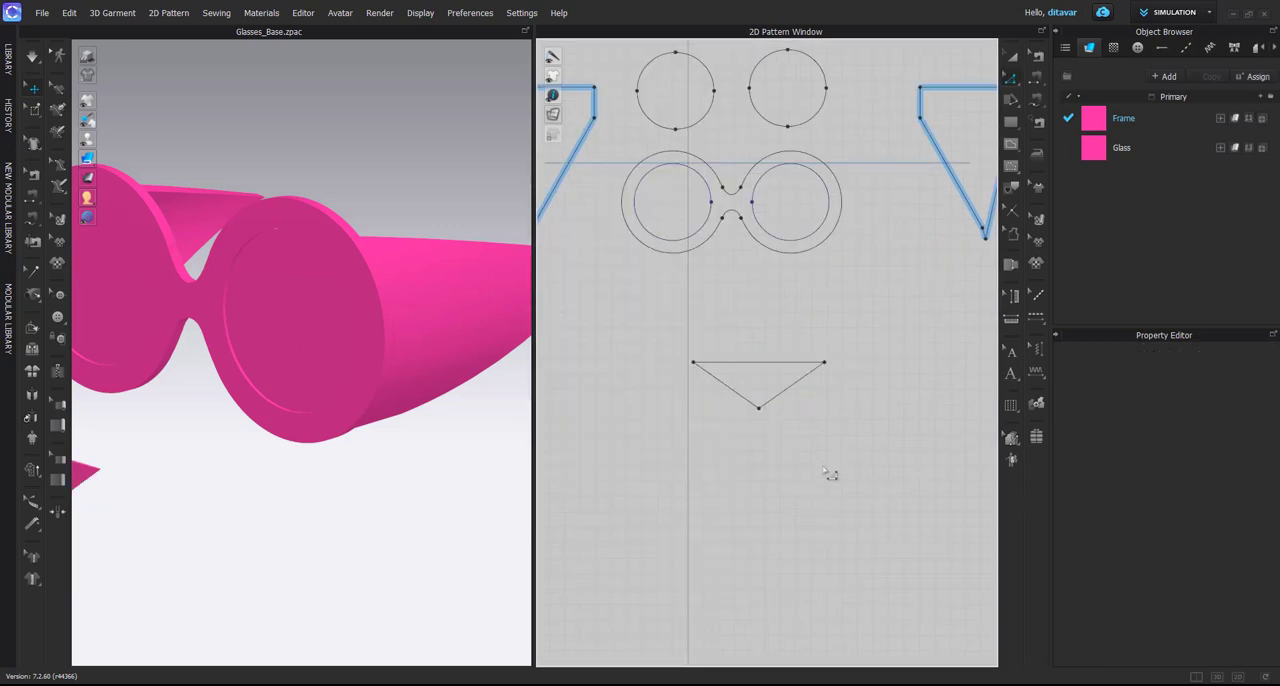
Turn the triangle's lower point into a smooth curve and set the pattern's particle distance to 5 mm
right_click(770, 416)
click(795, 524)
key(a)
scroll(1241, 558, down, 2)
scroll(1209, 462, up, 2)
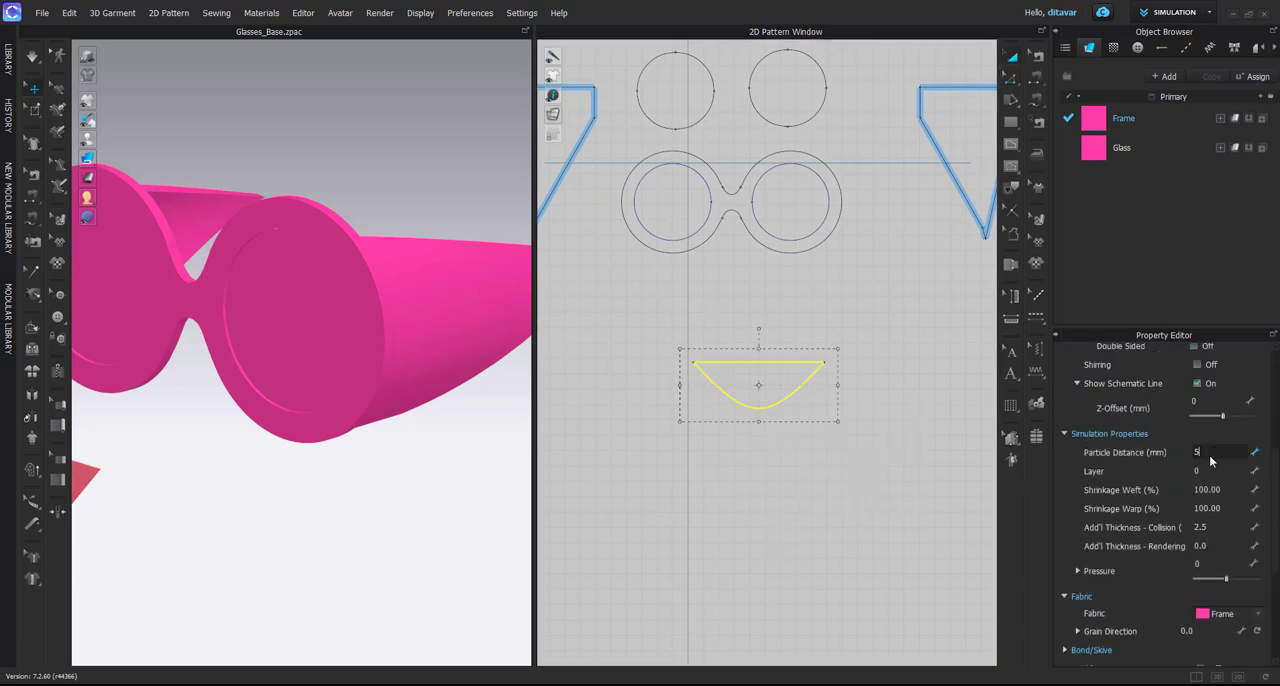
key(Return)
click(791, 517)
Place the curved pattern on the arrangement point above the lens and slide it forward along the rim
click(761, 401)
scroll(414, 457, down, 2)
right_drag(414, 457, 330, 440)
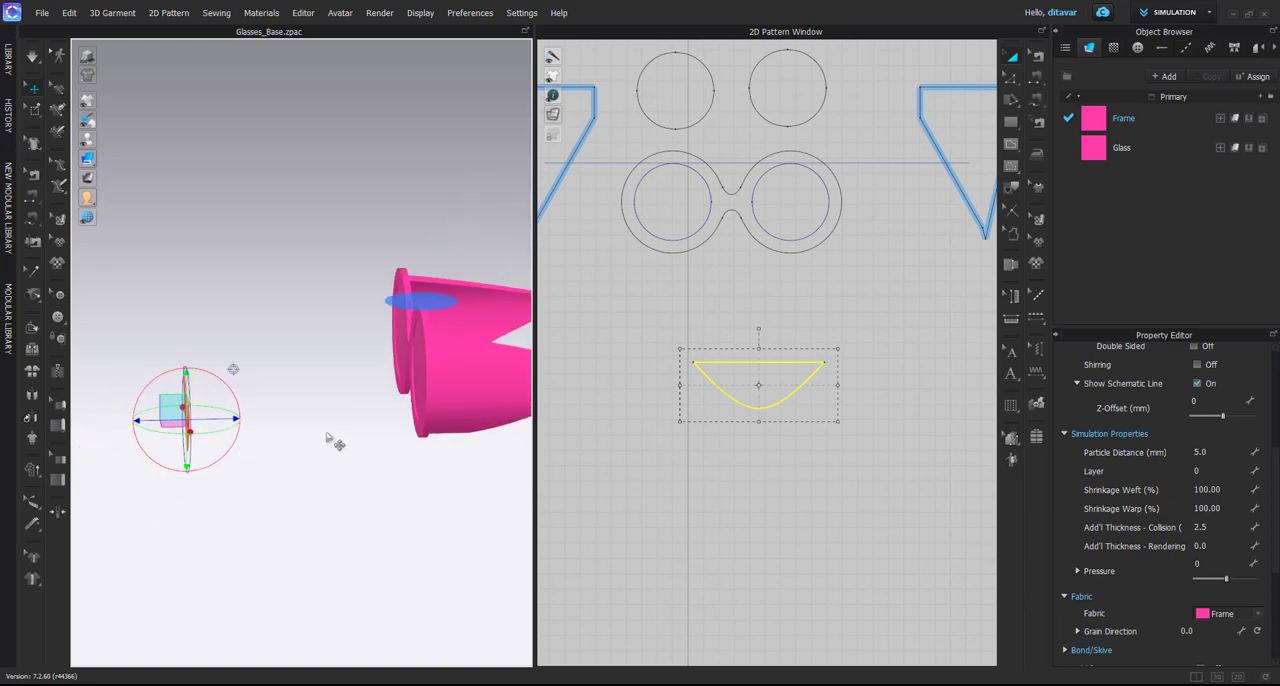
scroll(382, 430, up, 3)
middle_drag(380, 428, 346, 310)
click(419, 576)
right_drag(400, 577, 285, 520)
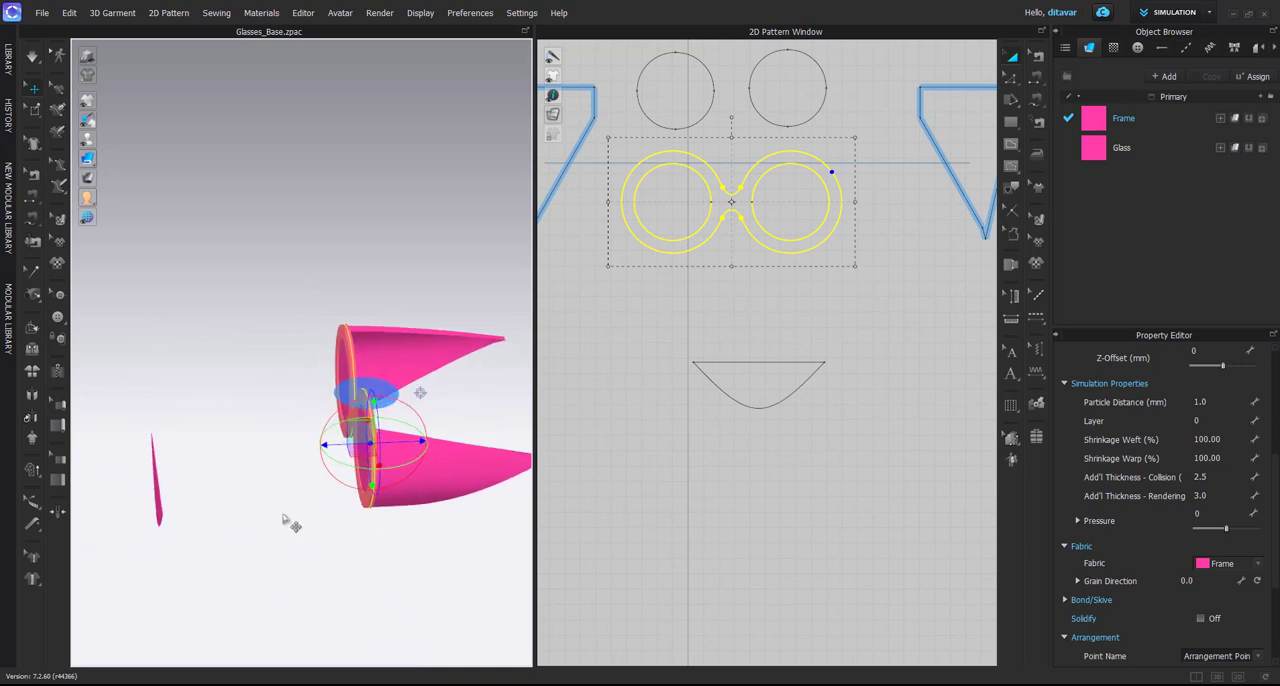
click(160, 499)
click(372, 397)
scroll(373, 405, up, 3)
right_drag(374, 426, 408, 438)
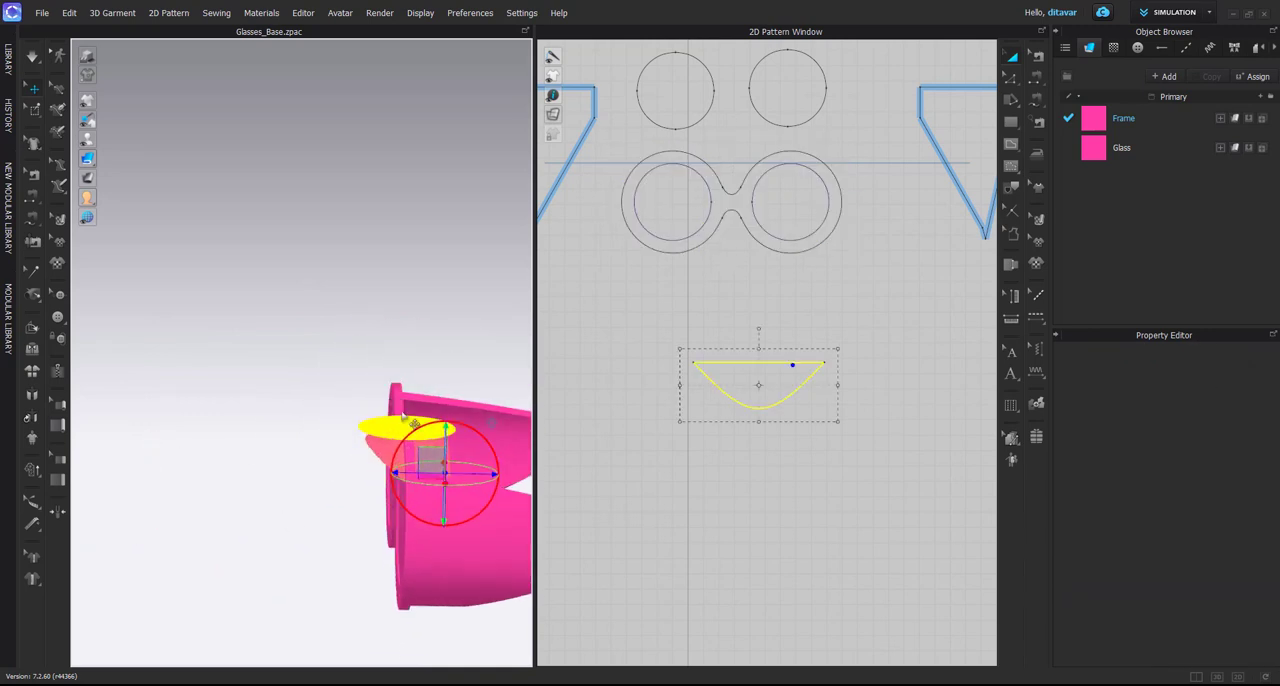
middle_drag(426, 460, 410, 419)
drag(463, 427, 426, 430)
Try rotating the curved pattern 180 and 90 degrees in the 2D layout and placing it on the arrangement point each time
click(741, 382)
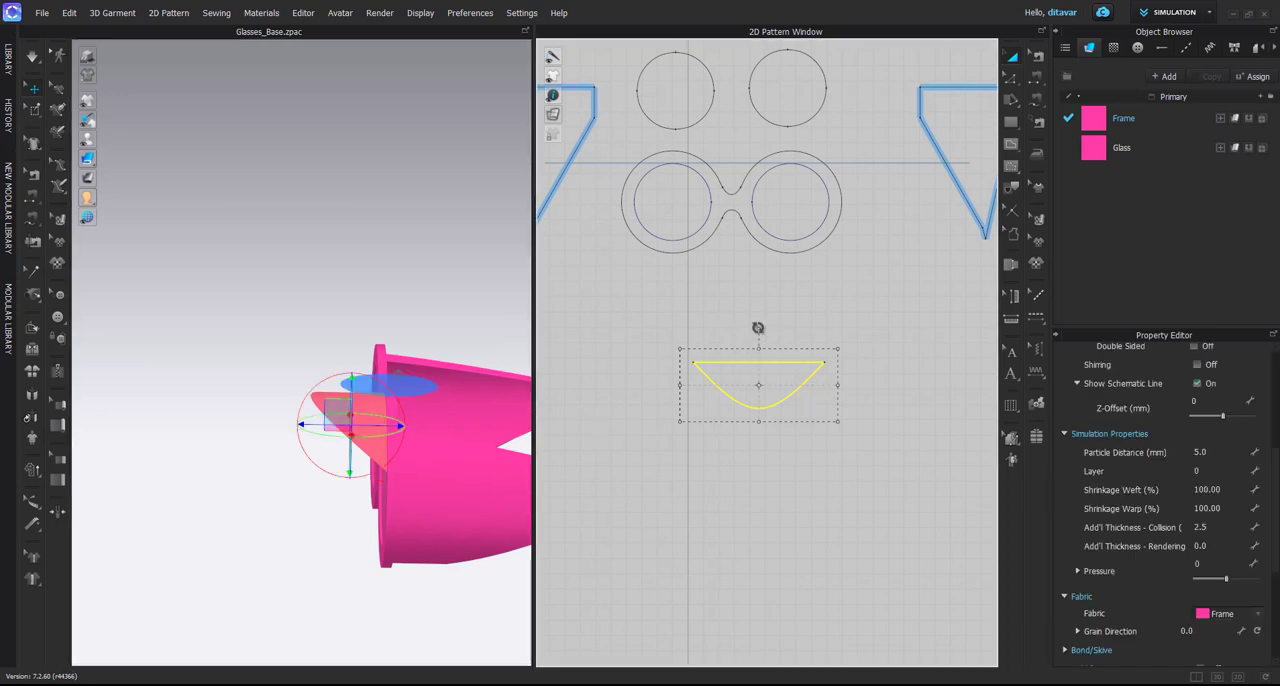
drag(757, 327, 757, 412)
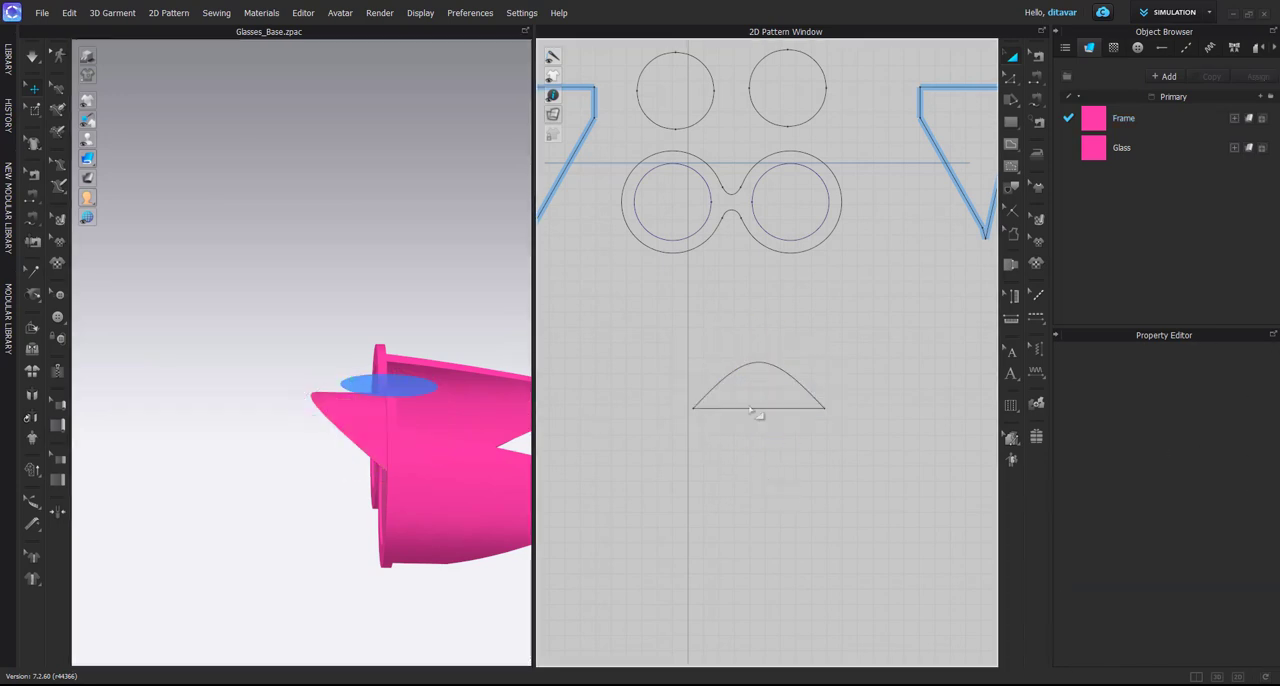
click(757, 408)
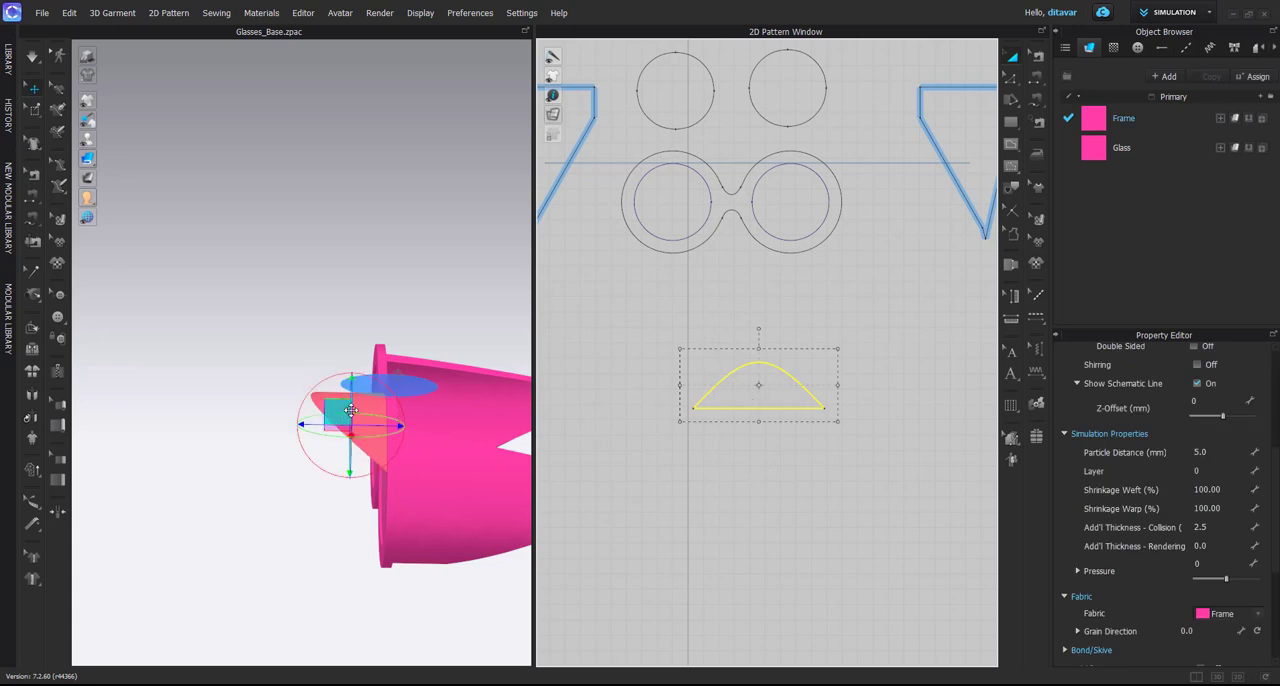
drag(338, 412, 111, 333)
key(ctrl+z)
right_drag(335, 389, 739, 388)
drag(758, 331, 717, 385)
drag(348, 416, 202, 412)
key(ctrl+z)
right_drag(290, 392, 400, 378)
click(777, 360)
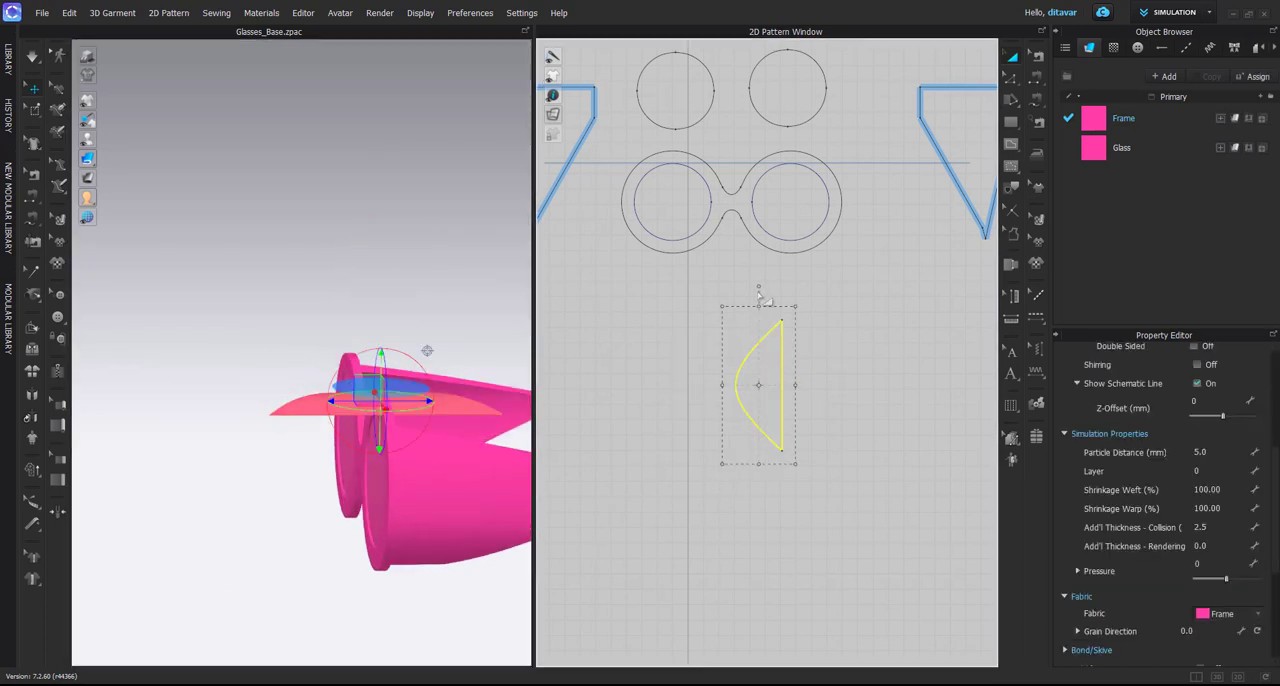
Rotate the pattern back to straight edge up, place it on the arrangement point again and slide it forward from the rim
drag(721, 318, 634, 406)
right_drag(405, 434, 320, 387)
click(460, 387)
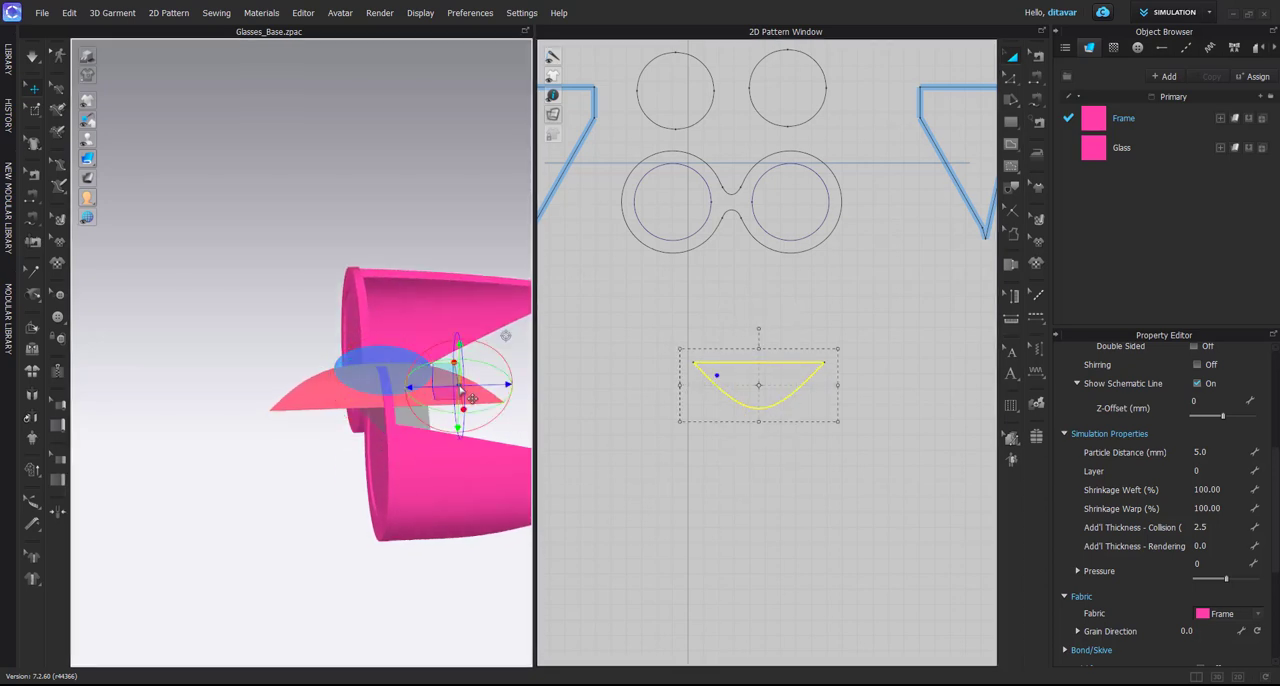
drag(484, 385, 245, 391)
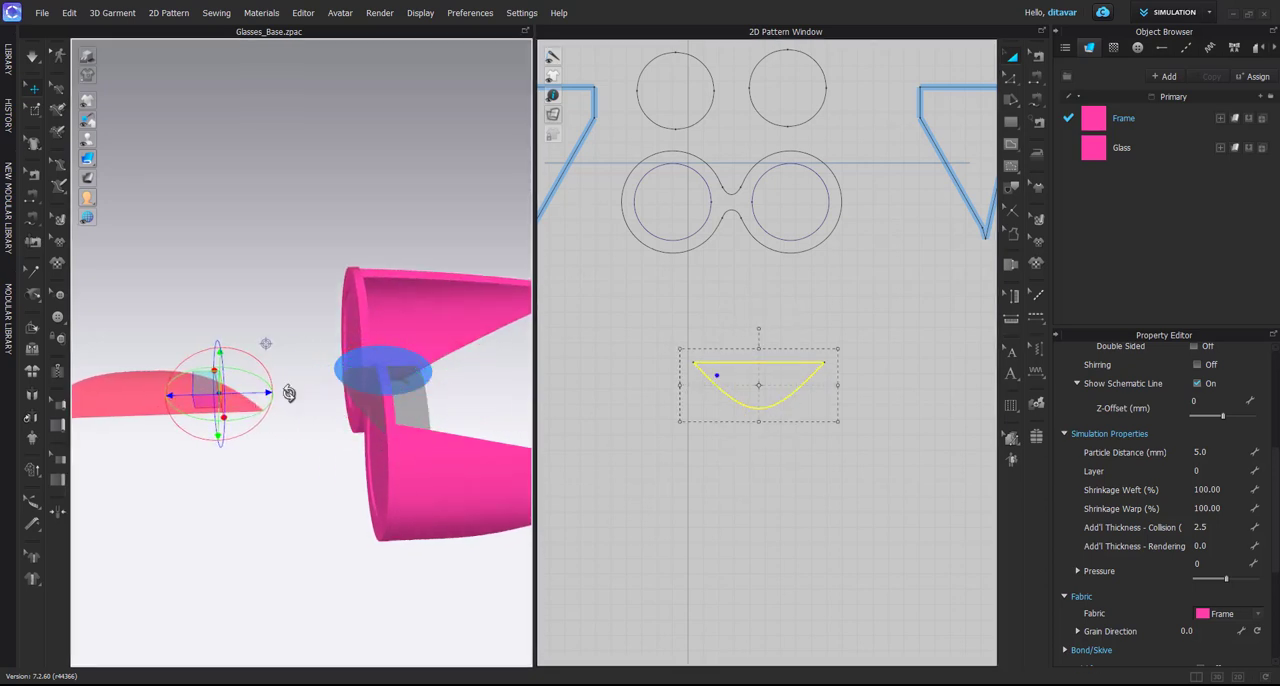
click(380, 375)
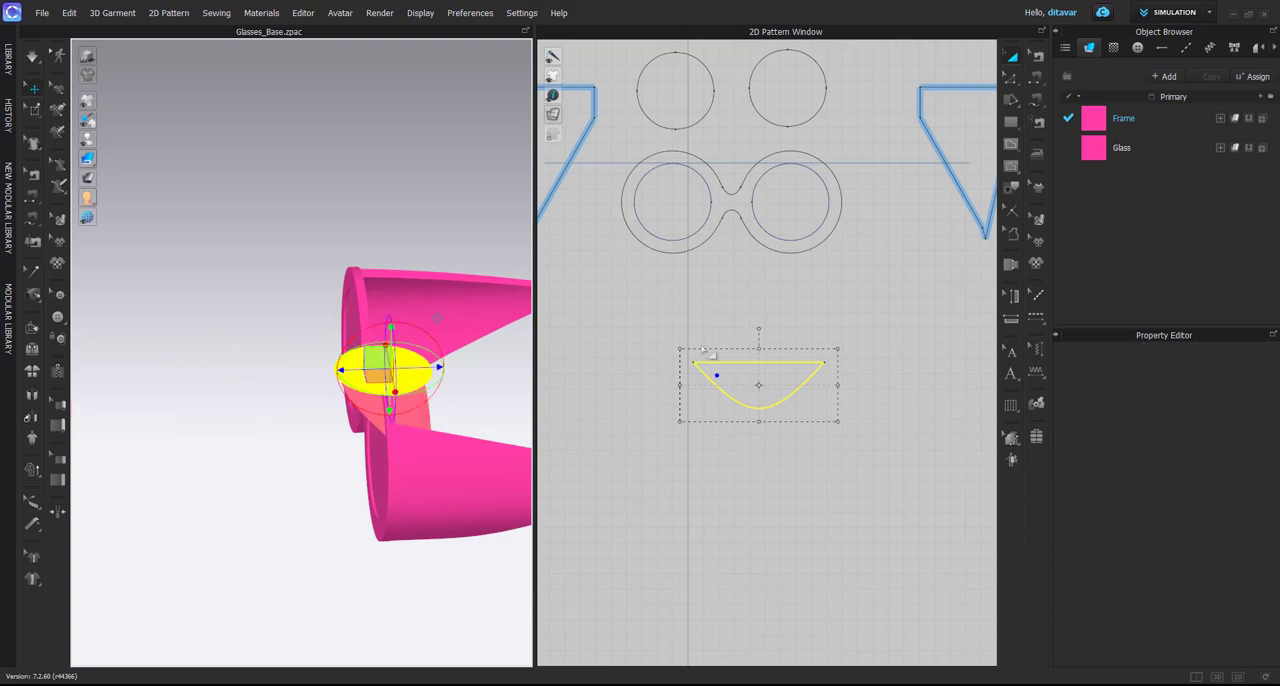
scroll(454, 440, up, 1)
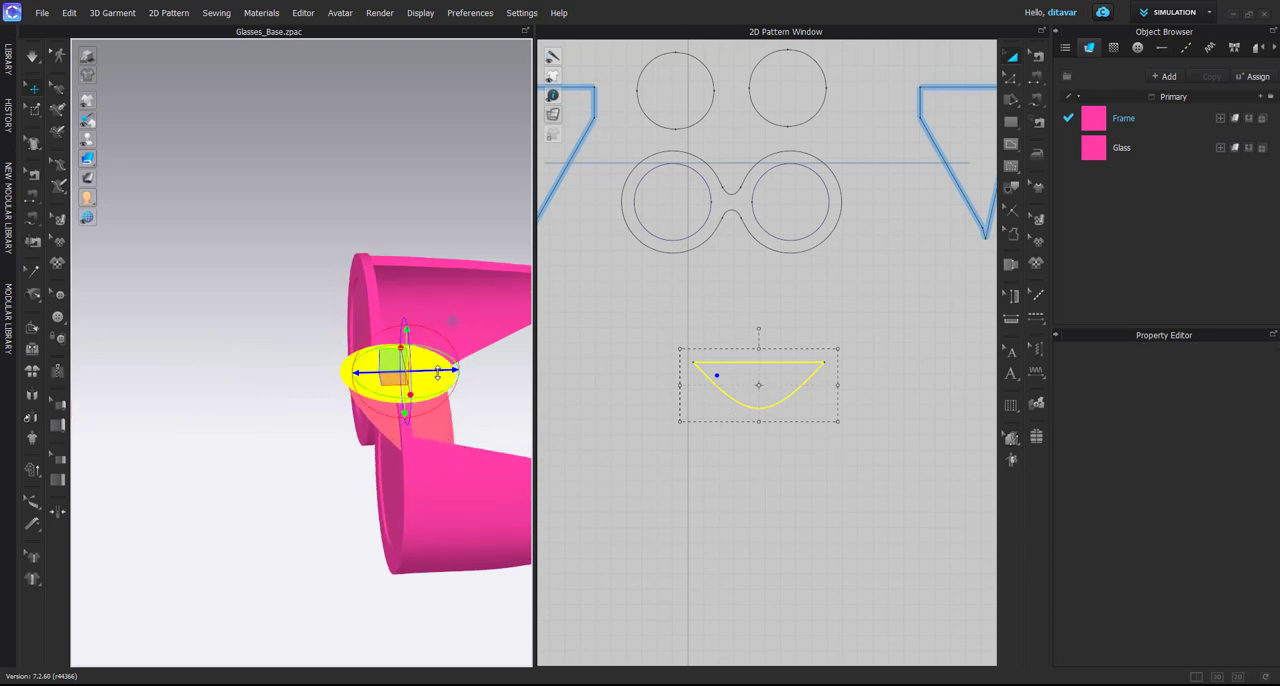
drag(441, 375, 403, 377)
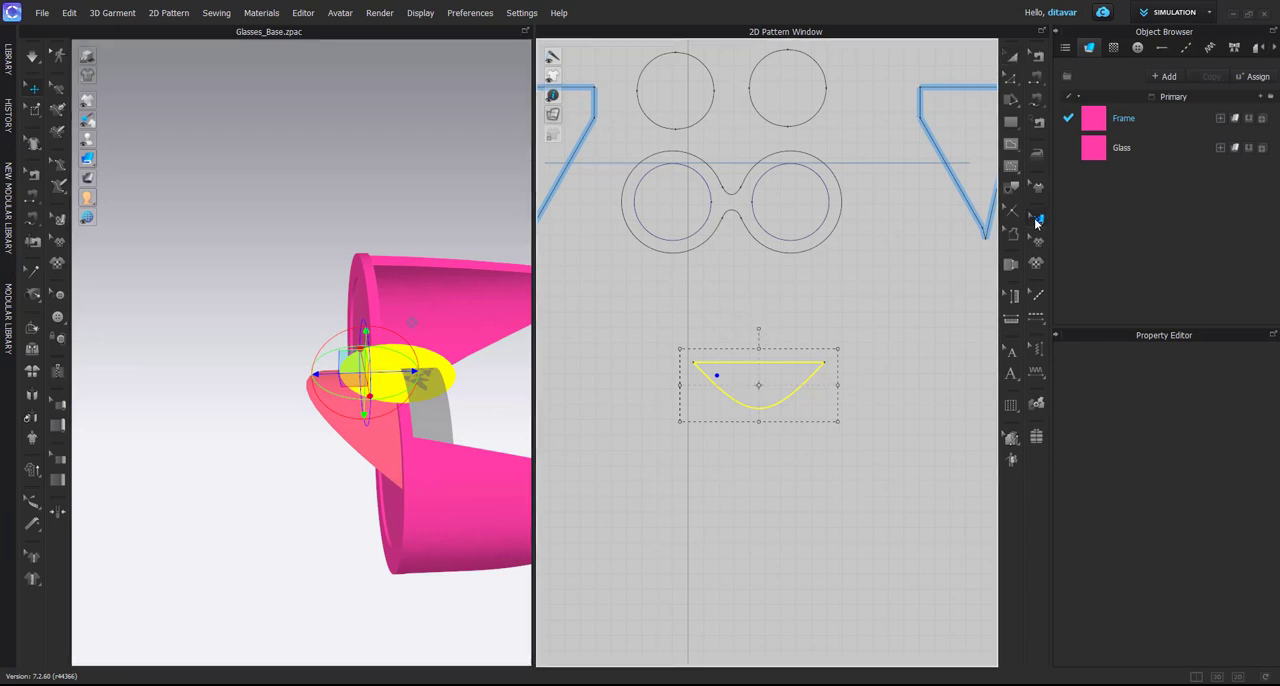
Check the curved pattern's grain line, try a 90-degree rotation of the pattern and rotate it back
scroll(705, 363, down, 6)
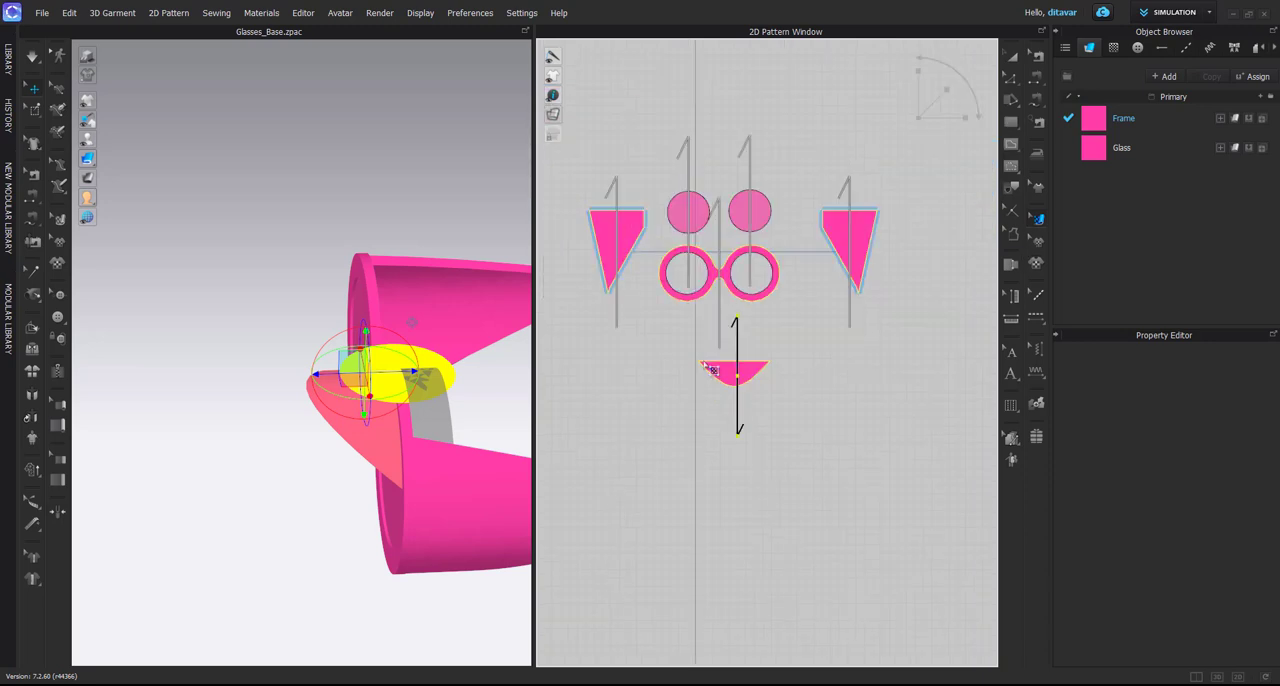
scroll(711, 367, up, 6)
drag(749, 383, 747, 378)
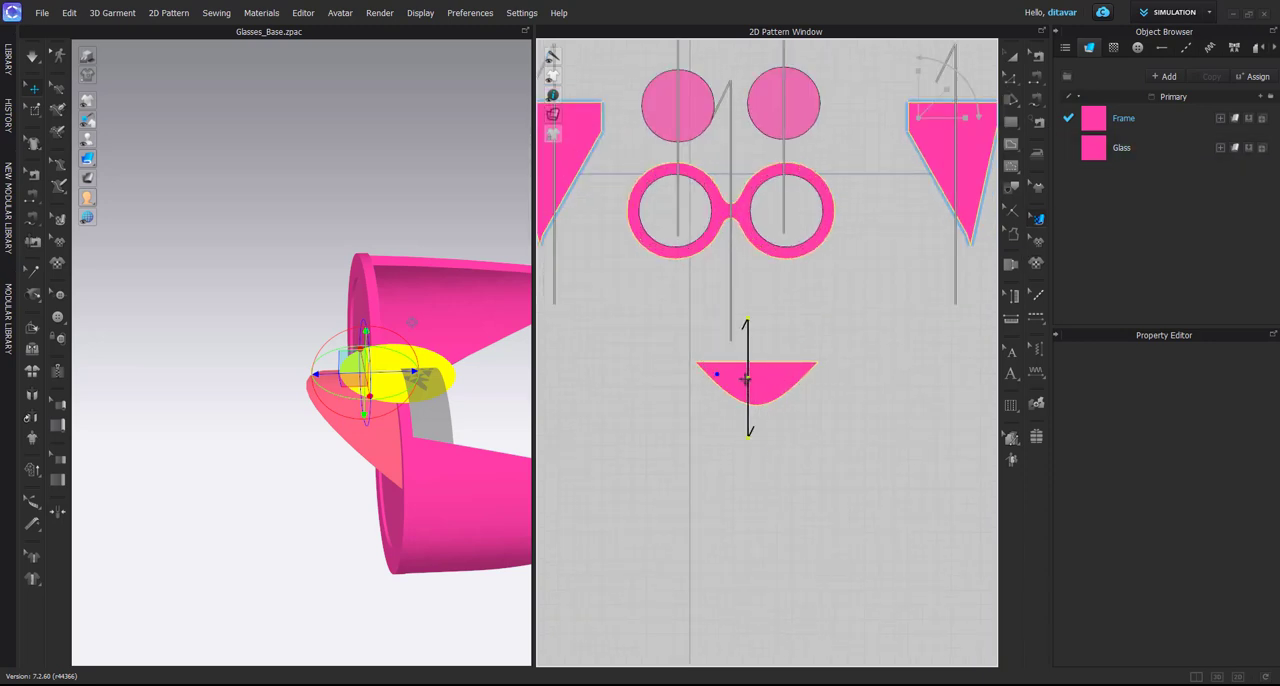
click(1010, 60)
drag(757, 329, 785, 386)
click(1037, 219)
click(773, 399)
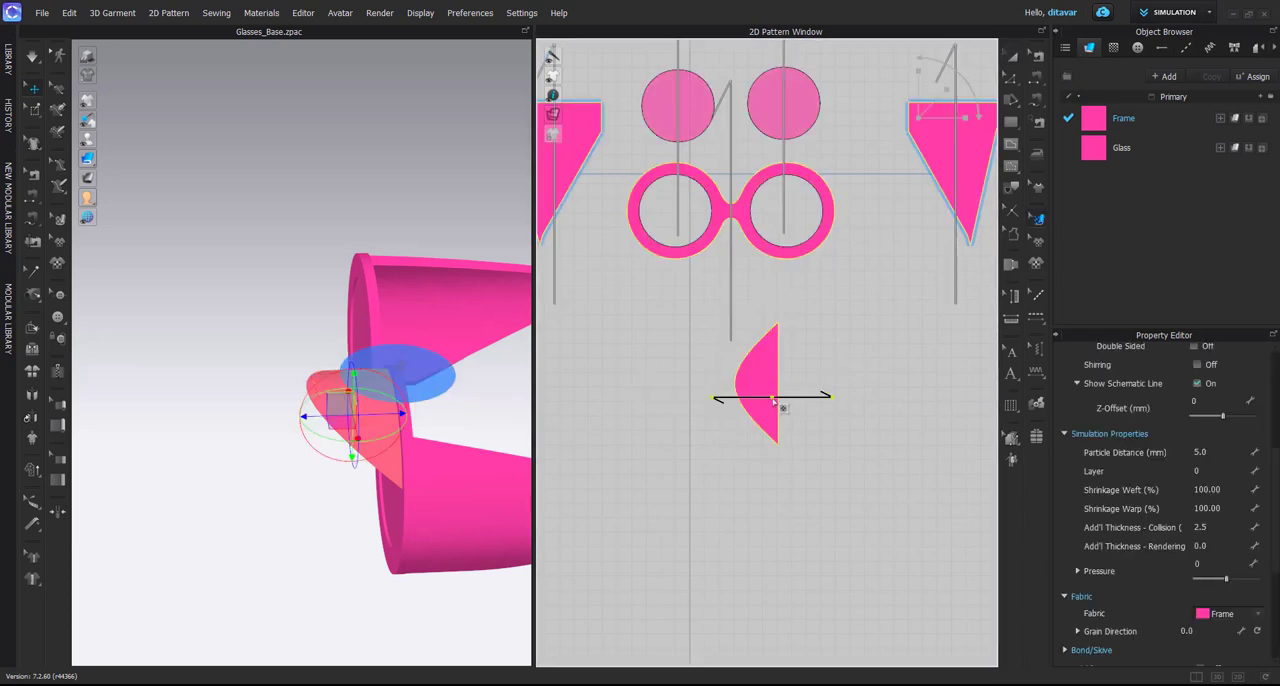
key(a)
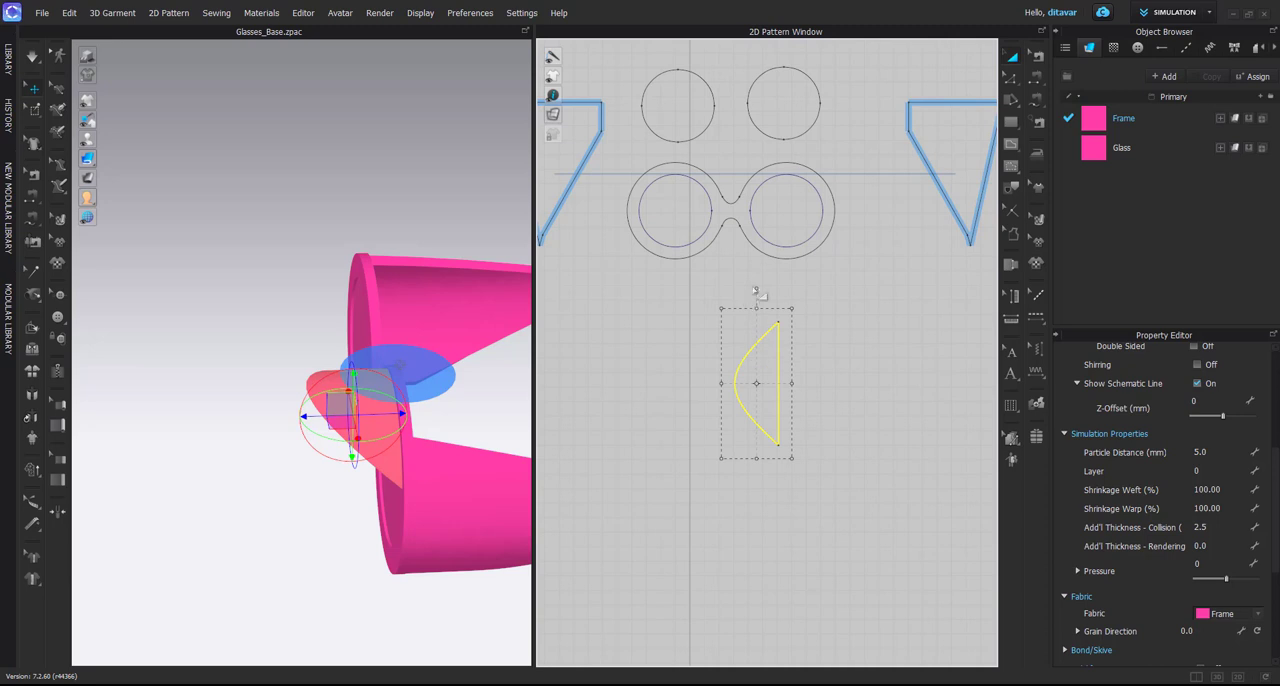
drag(755, 289, 685, 386)
click(655, 392)
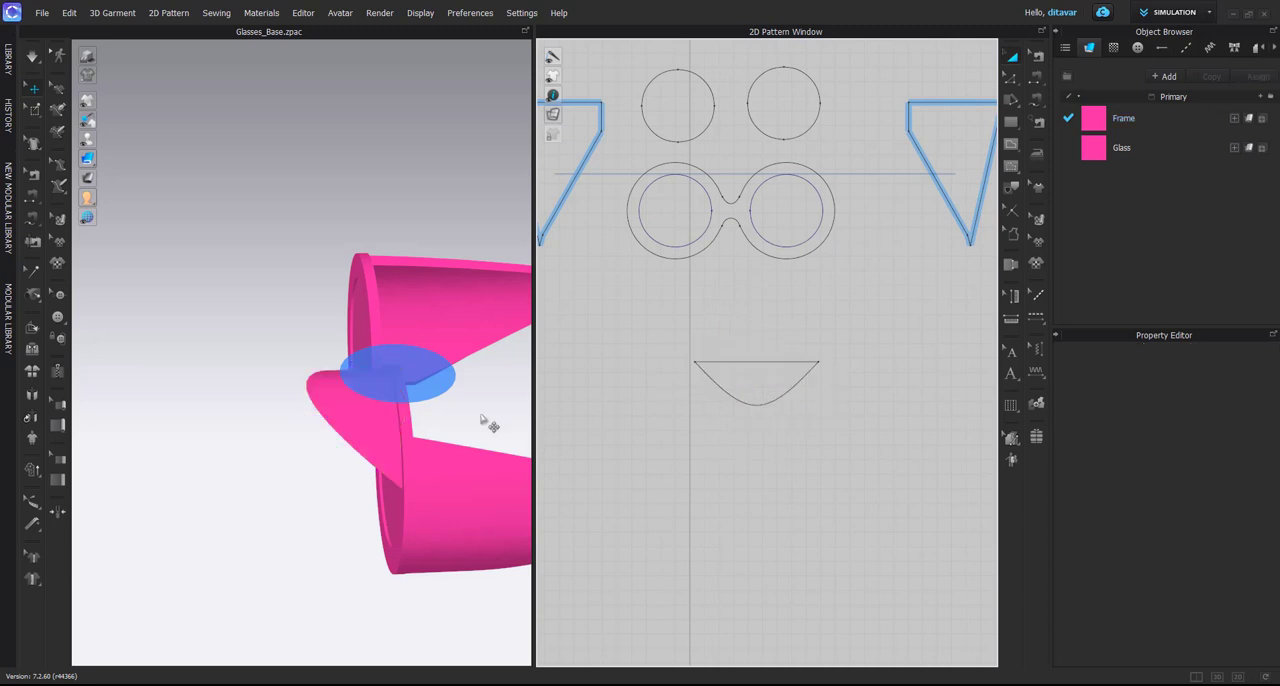
Check the curved pattern's alignment with the lens's upper rim from the front and at close range
scroll(484, 420, up, 3)
click(308, 395)
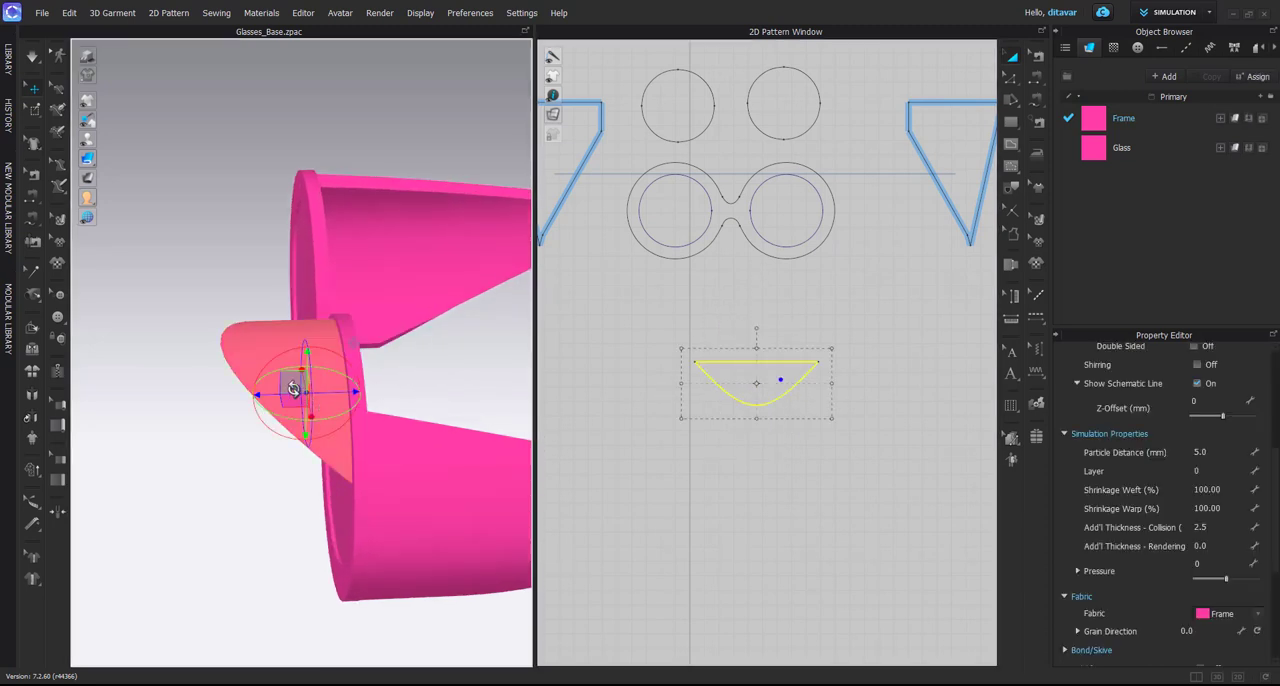
right_drag(308, 395, 397, 381)
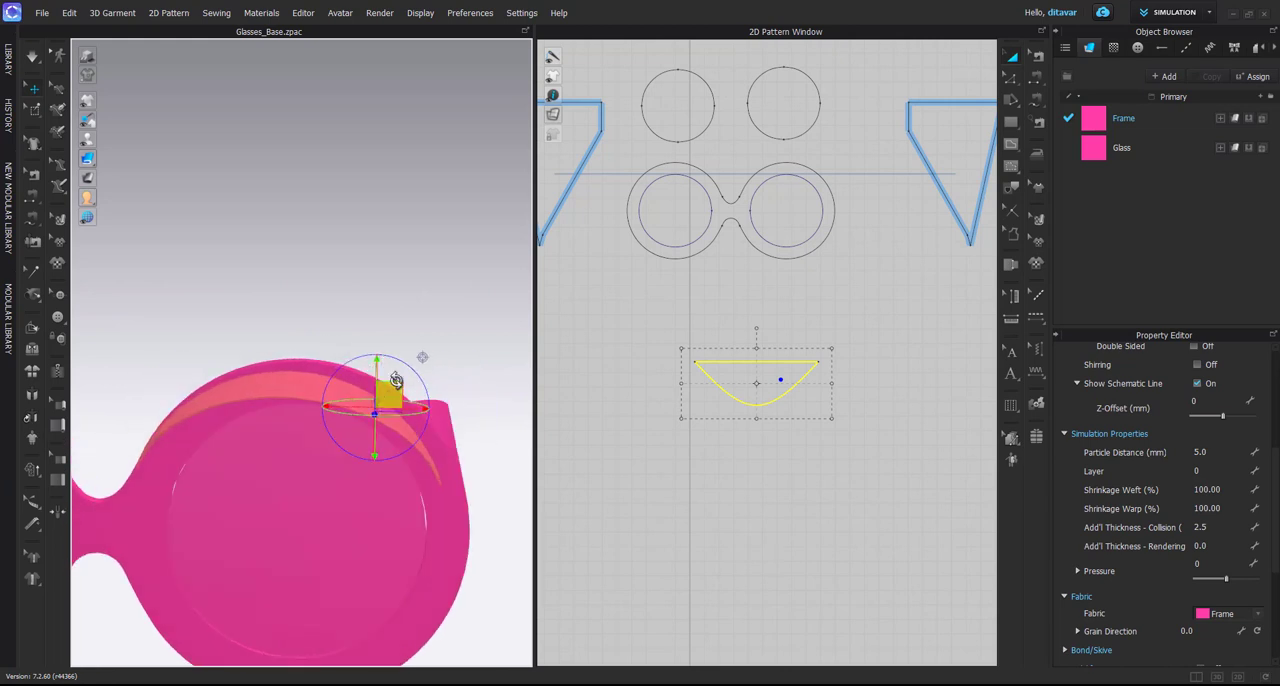
key(shift+f)
key(2)
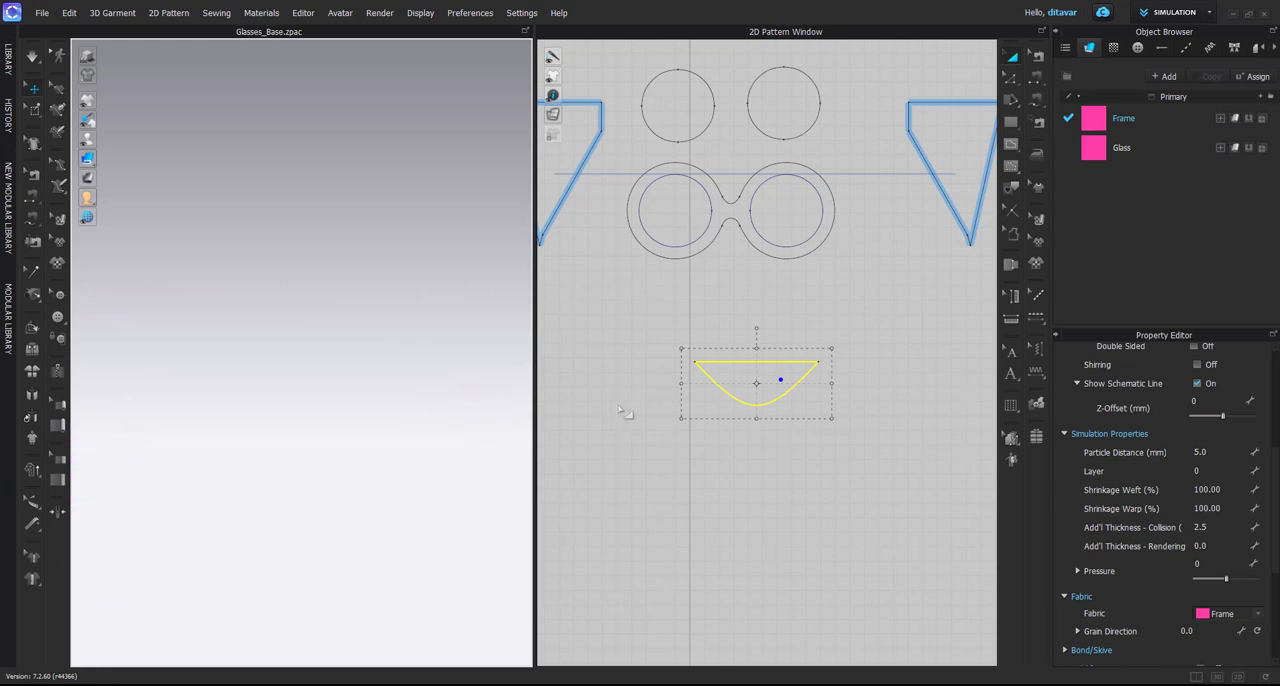
scroll(349, 356, down, 6)
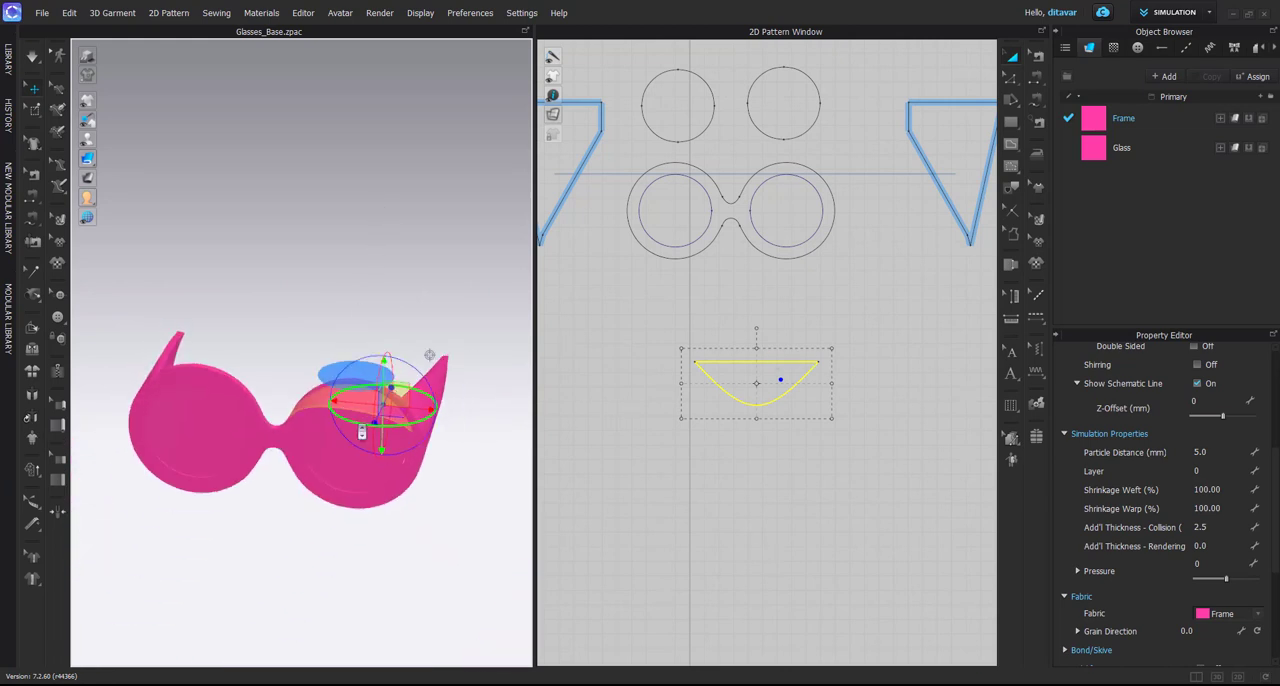
right_drag(360, 428, 435, 312)
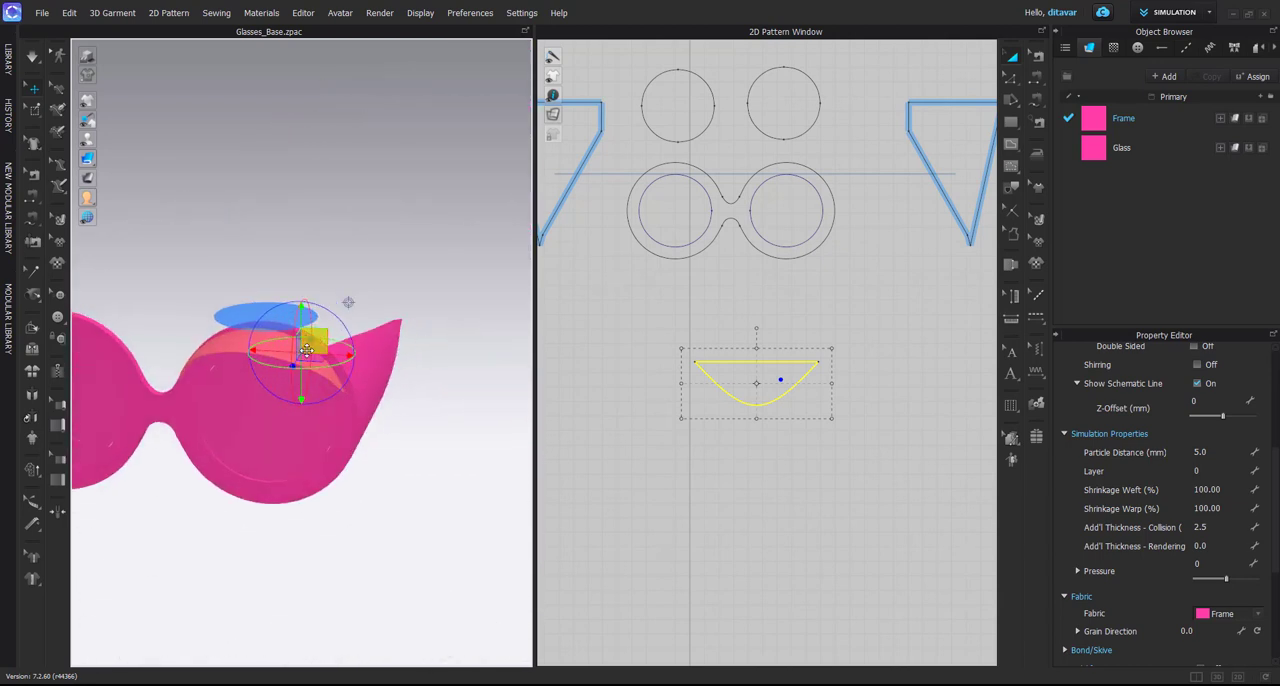
middle_drag(266, 337, 363, 372)
scroll(363, 372, up, 3)
mouse_move(363, 372)
right_down()
mouse_move(391, 329)
mouse_move(364, 374)
right_up()
scroll(364, 378, up, 2)
right_drag(446, 406, 431, 377)
scroll(440, 397, down, 1)
drag(461, 342, 477, 334)
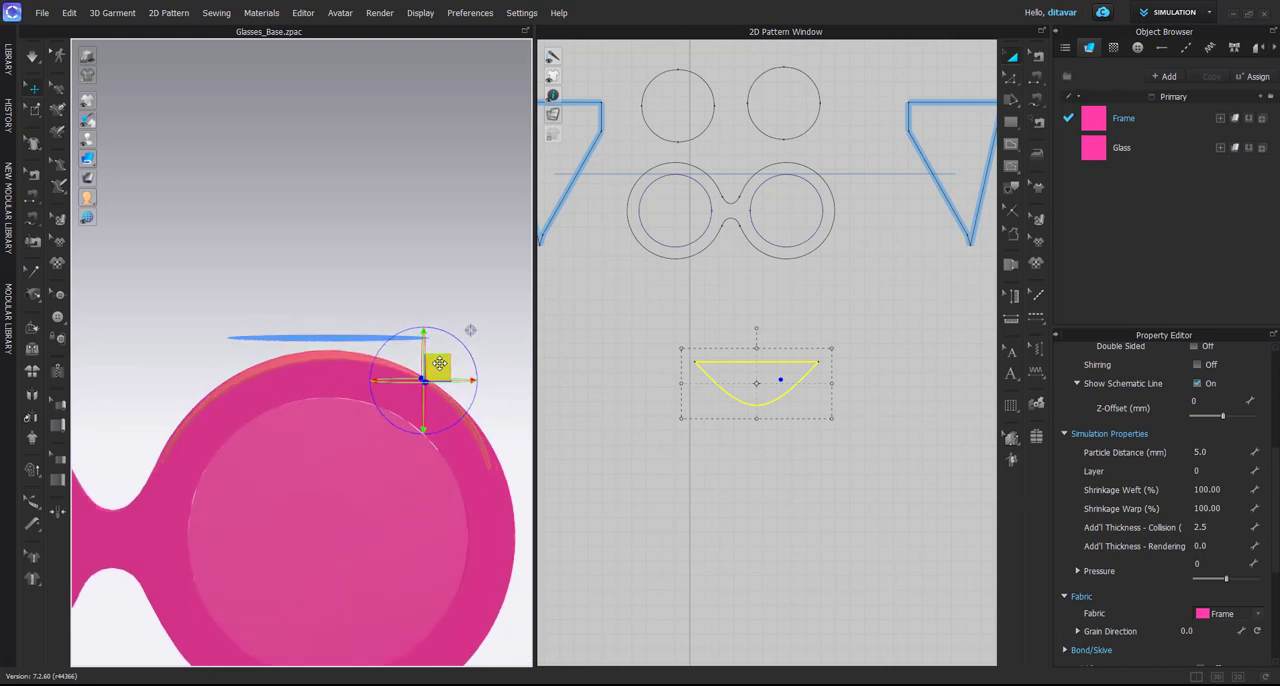
Set the curved pattern's arrangement offset to 51
scroll(1147, 578, down, 5)
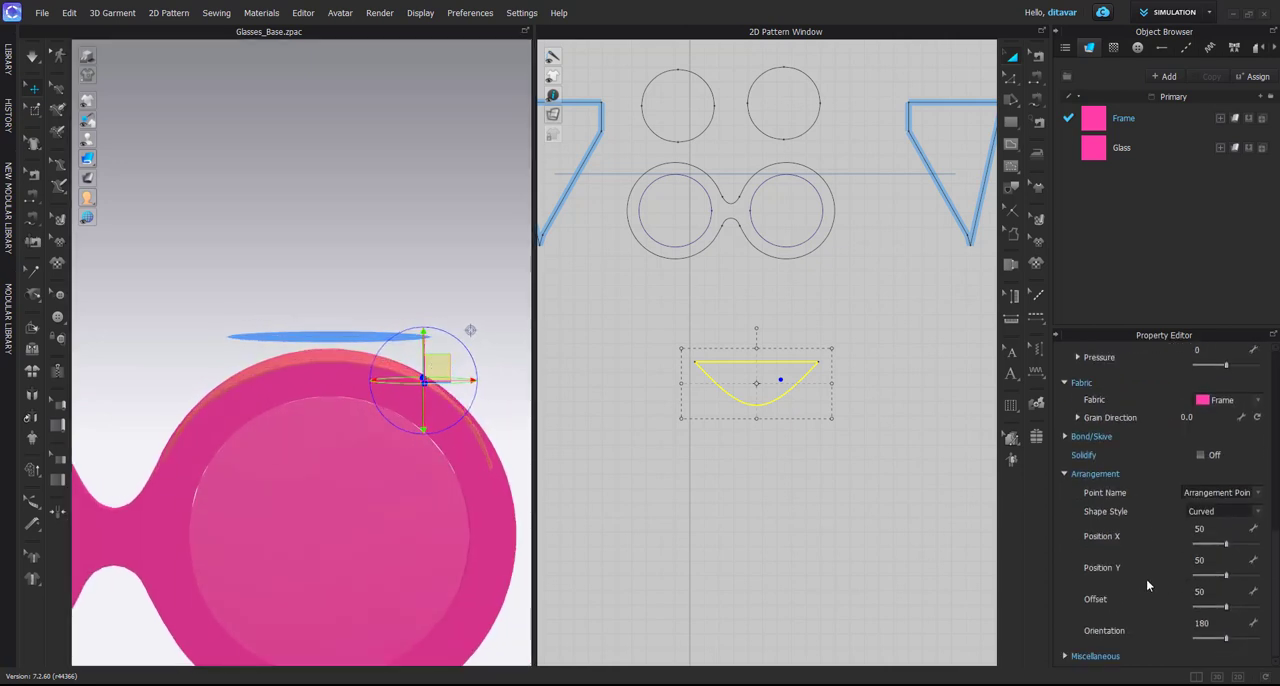
click(1212, 591)
text(51)
key(Return)
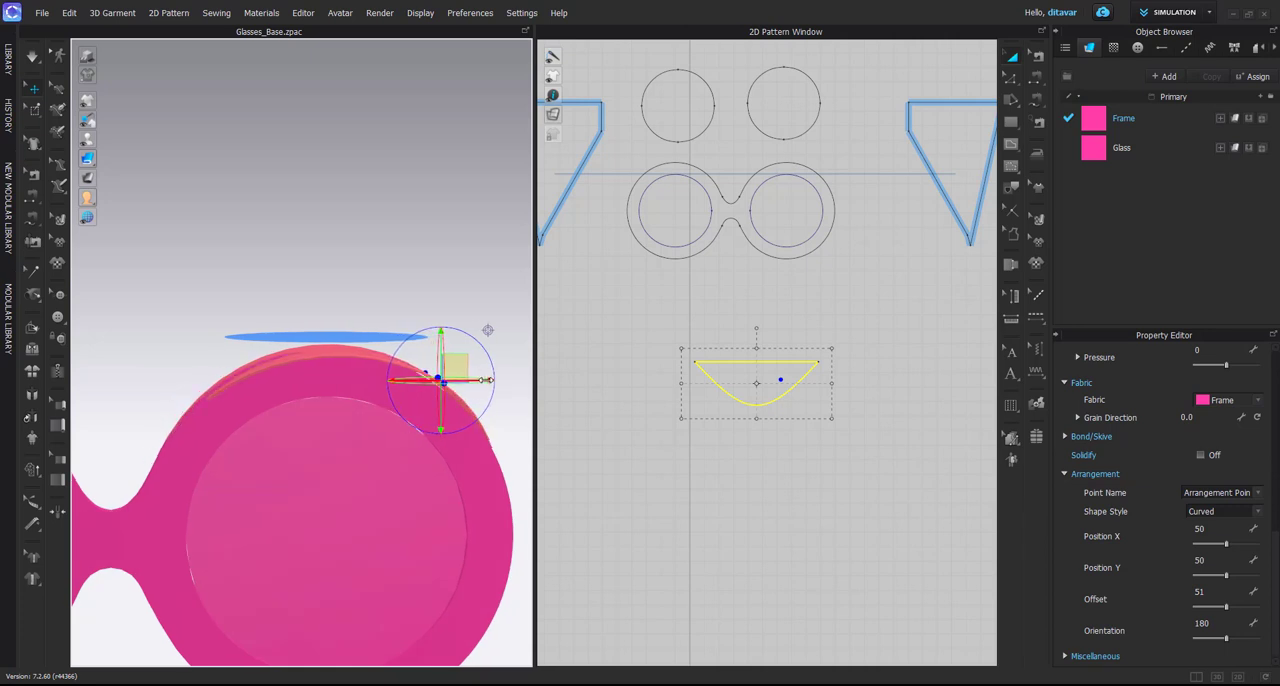
Nudge the curved pattern in 3D so that it rests on the upper rim, checking it from the side
right_drag(487, 330, 363, 361)
drag(362, 362, 285, 370)
right_drag(287, 370, 353, 352)
drag(362, 338, 362, 342)
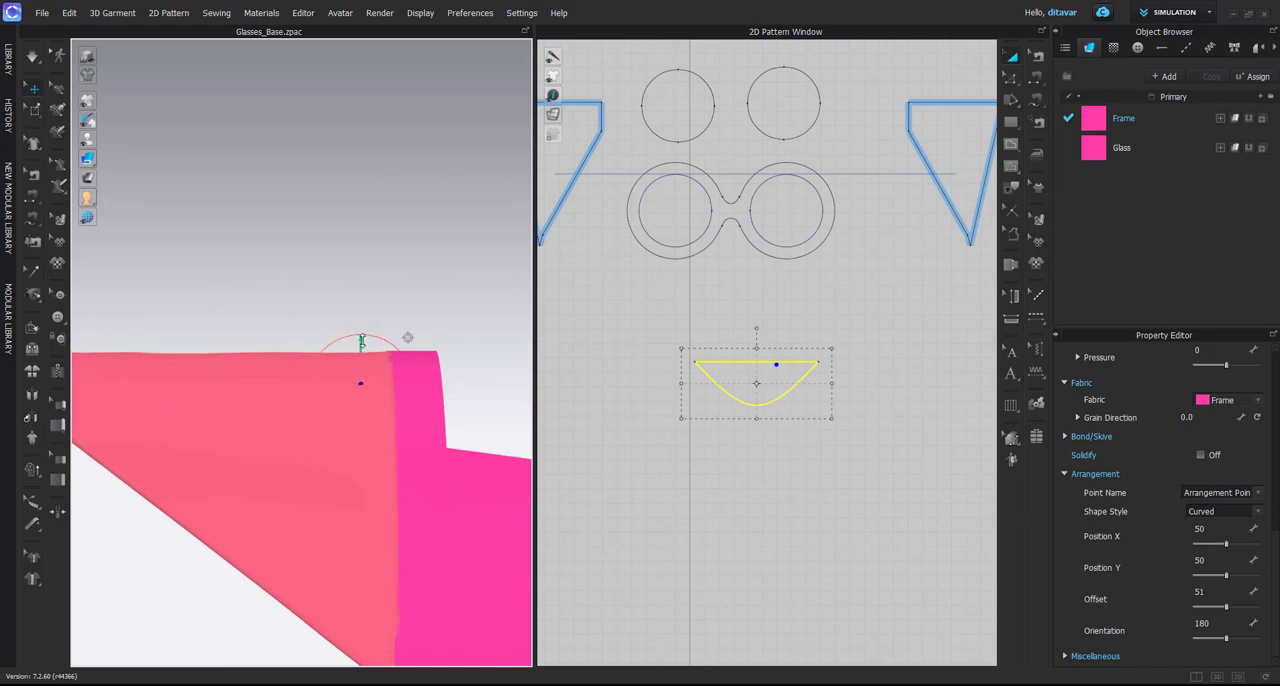
Inspect the paired curved patterns on both lens rims from the side and the front
right_drag(310, 394, 447, 414)
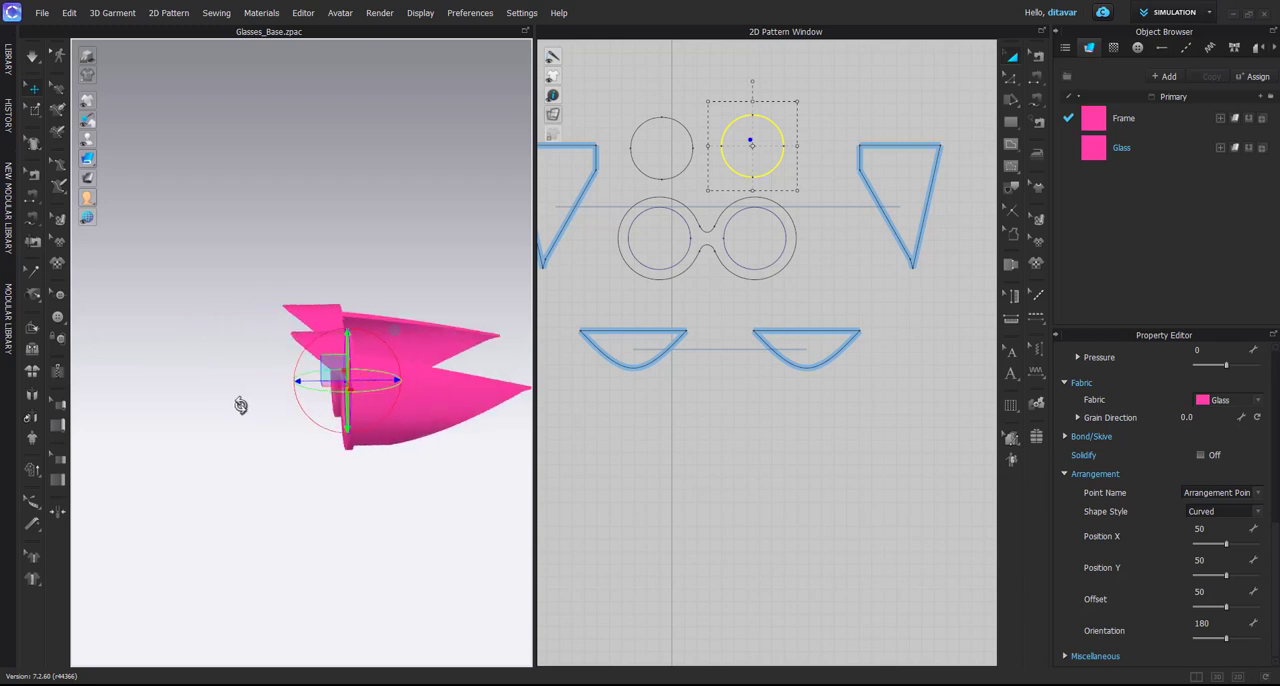
right_drag(240, 405, 282, 399)
right_drag(399, 409, 385, 393)
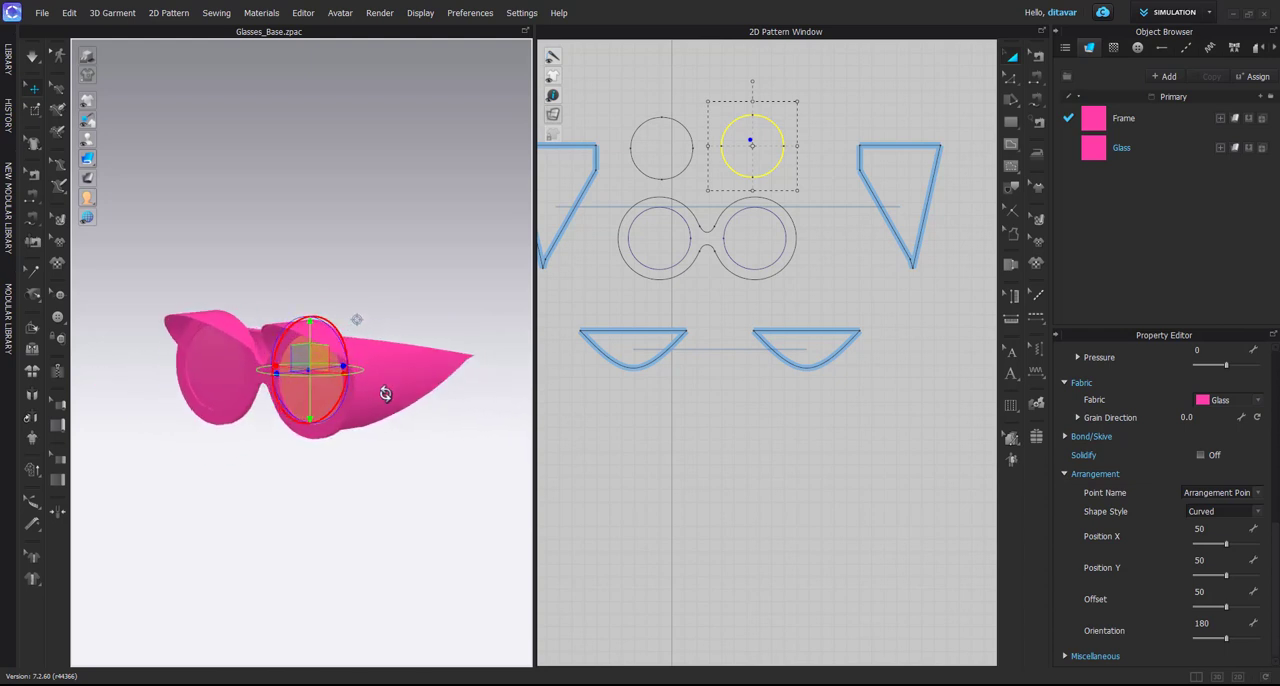